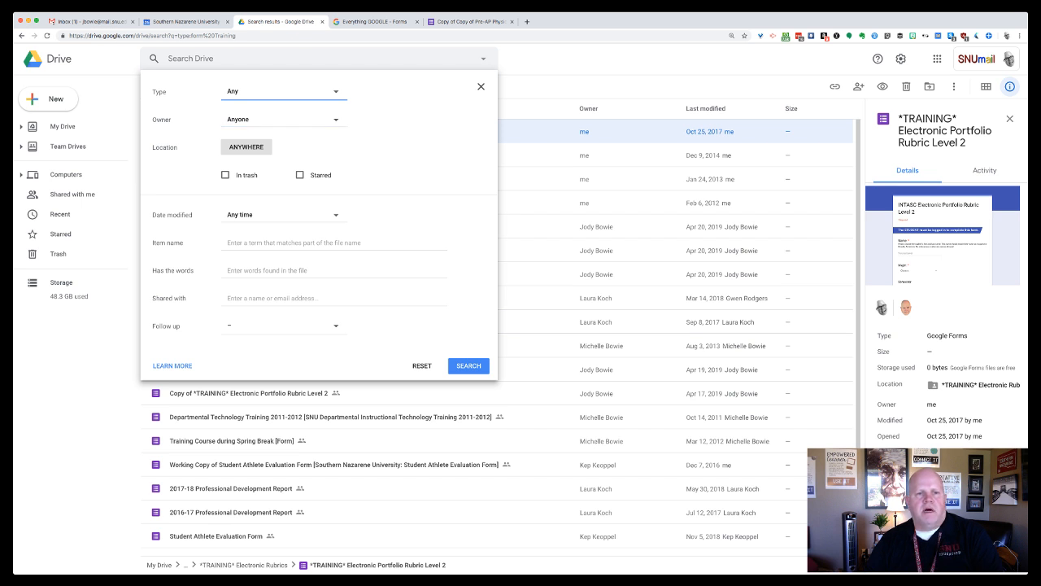
- Search Drive for Forms files with "Training" in the item name and select the *TRAINING* Electronic Portfolio Rubric Level 2 form
left_click(283, 91)
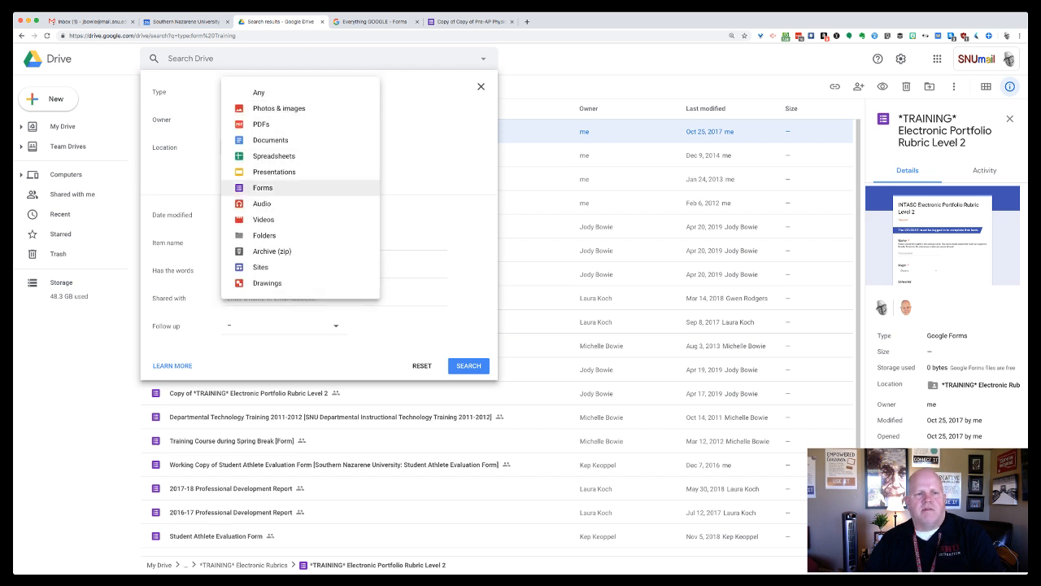
left_click(263, 187)
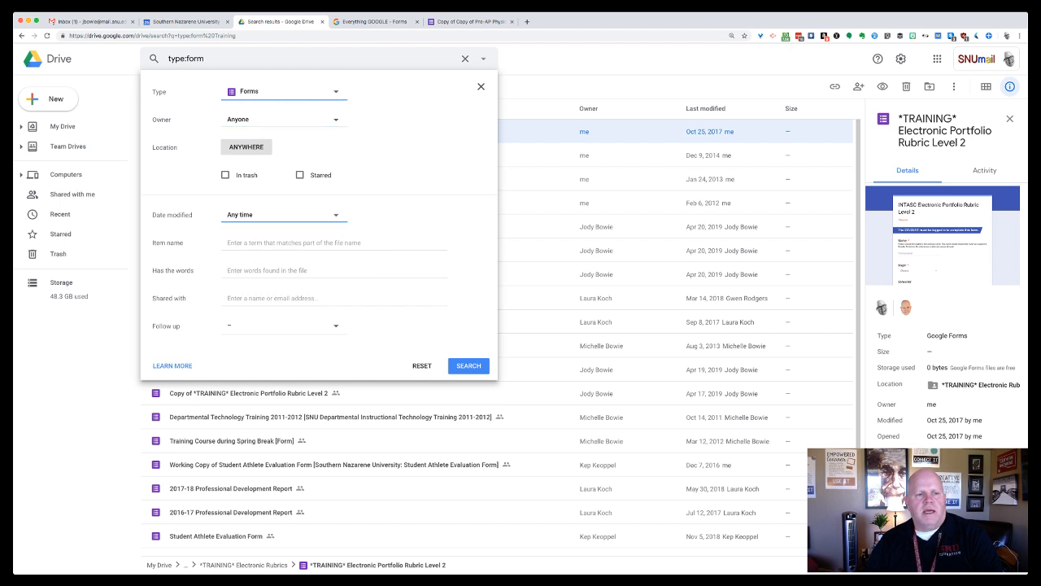
left_click(285, 242)
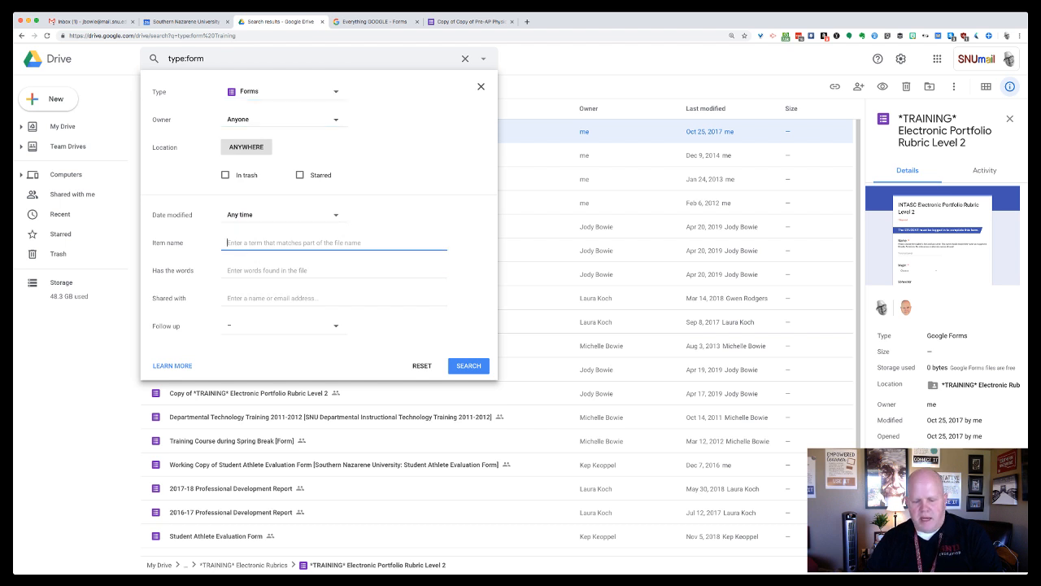
type("Training")
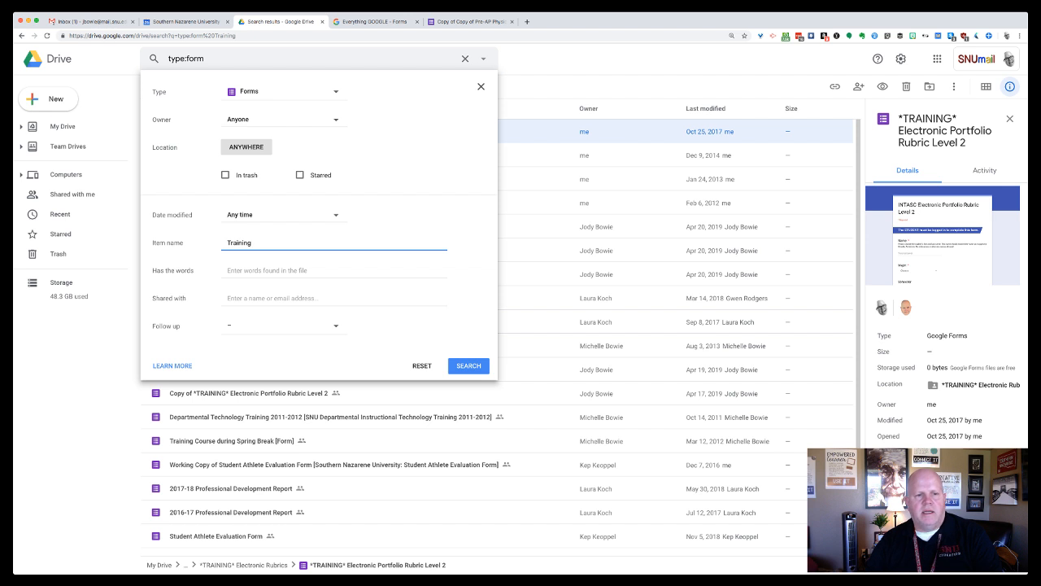
left_click(469, 365)
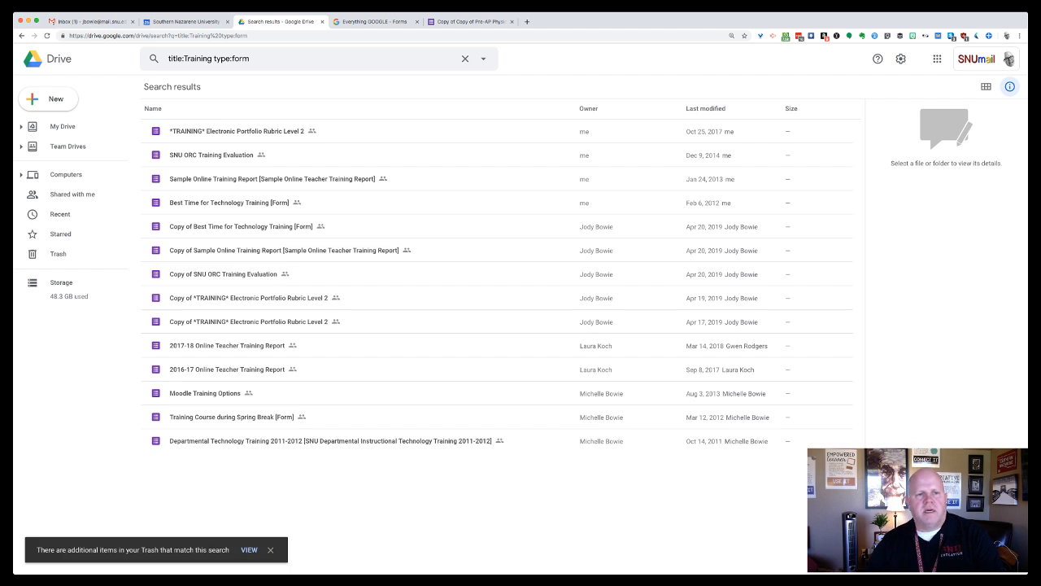
left_click(237, 131)
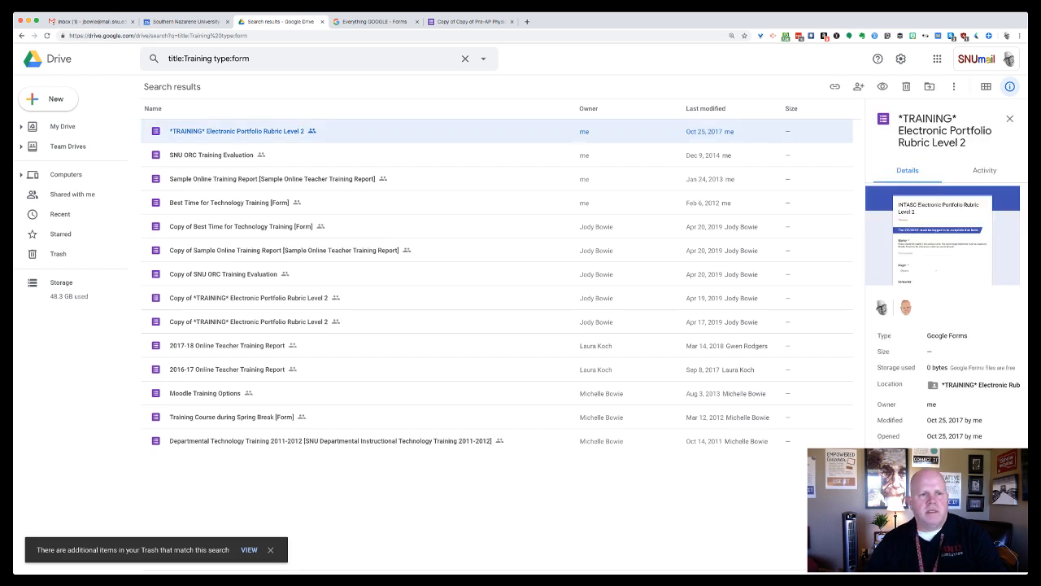
key("super+equal")
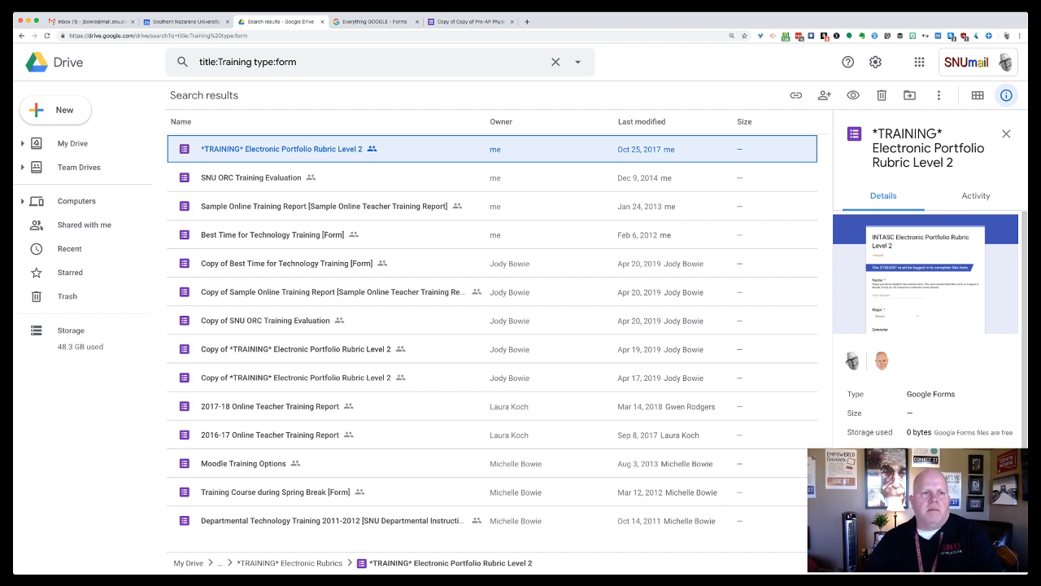
- Change the Drive search to forms with MASTER in the title and look through the matching files
left_click_drag(218, 62, 253, 62)
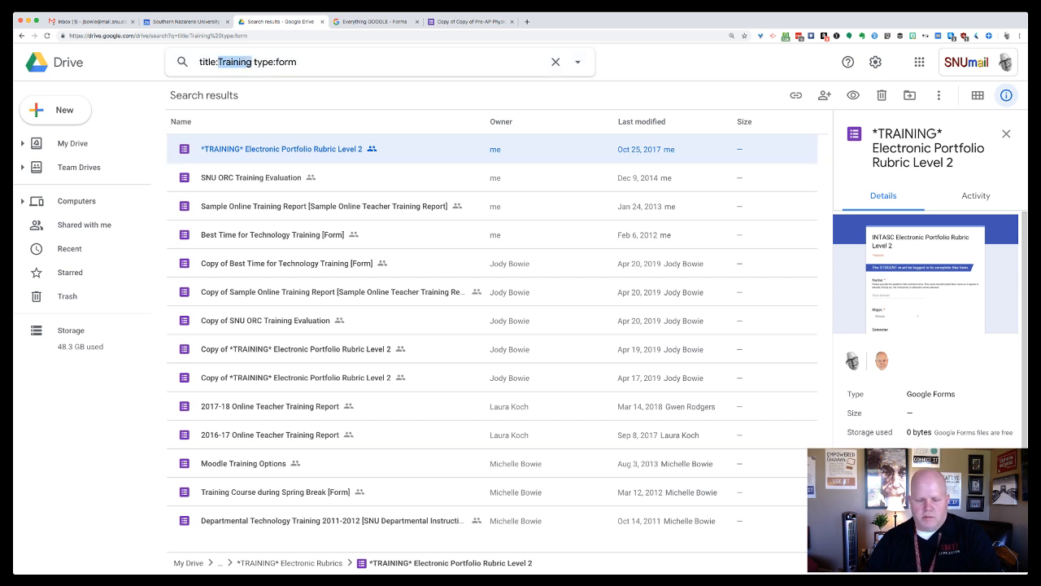
type("MASSTER")
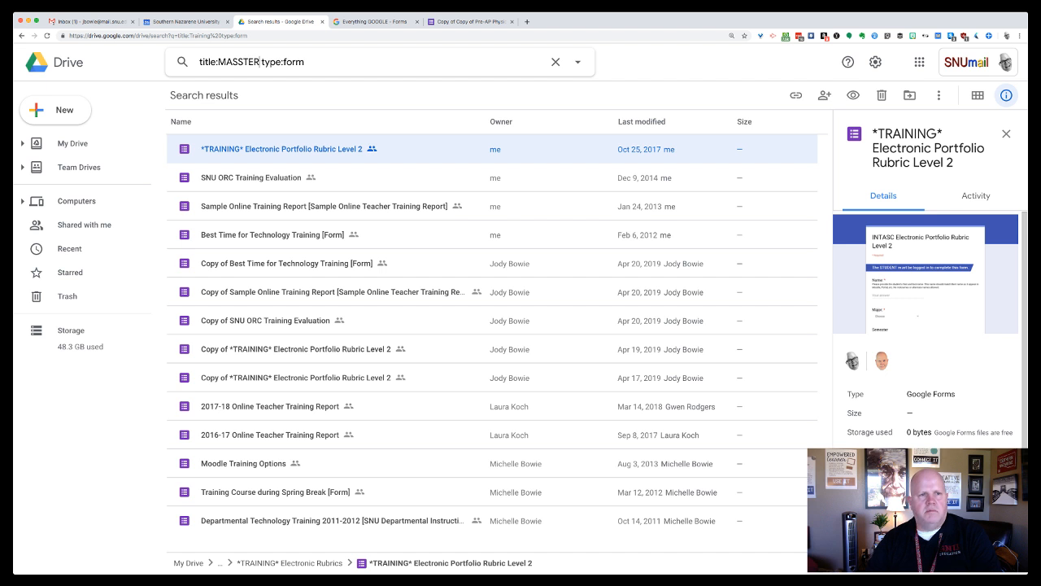
key("BackSpace")
key("BackSpace")
key("BackSpace")
key("BackSpace")
type("TER")
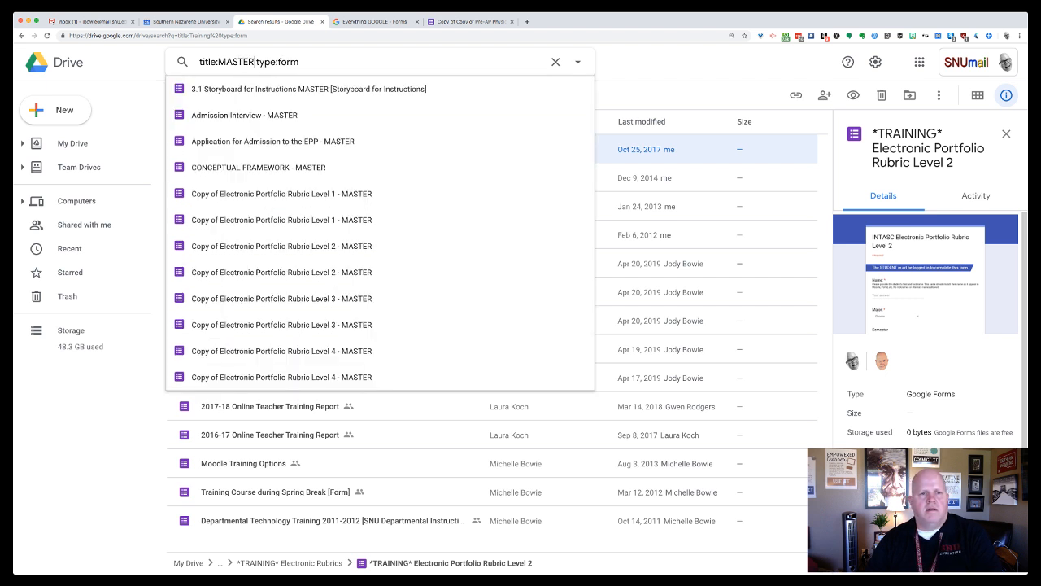
key("Return")
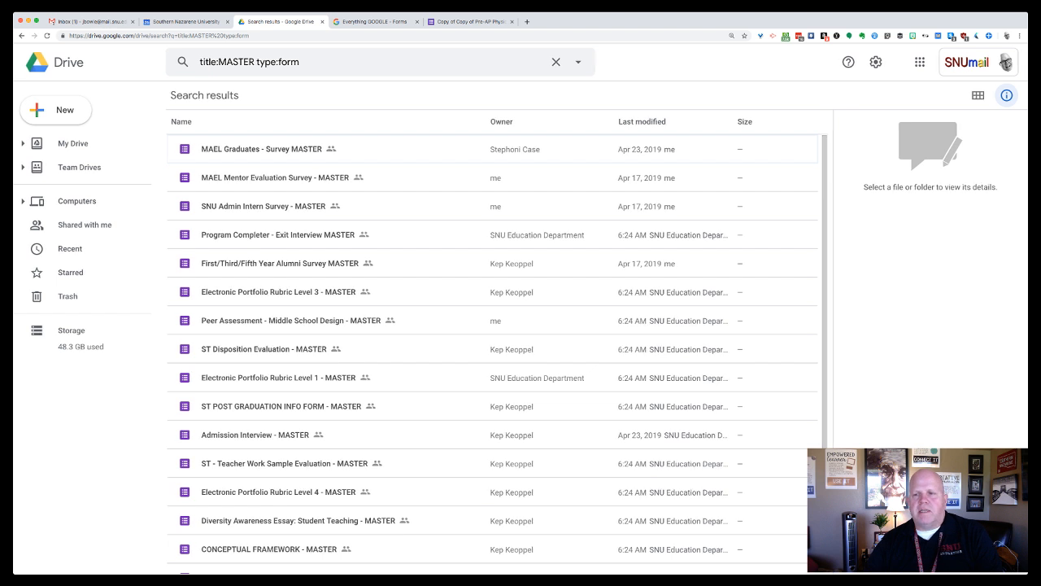
scroll(492, 350, "down", 1)
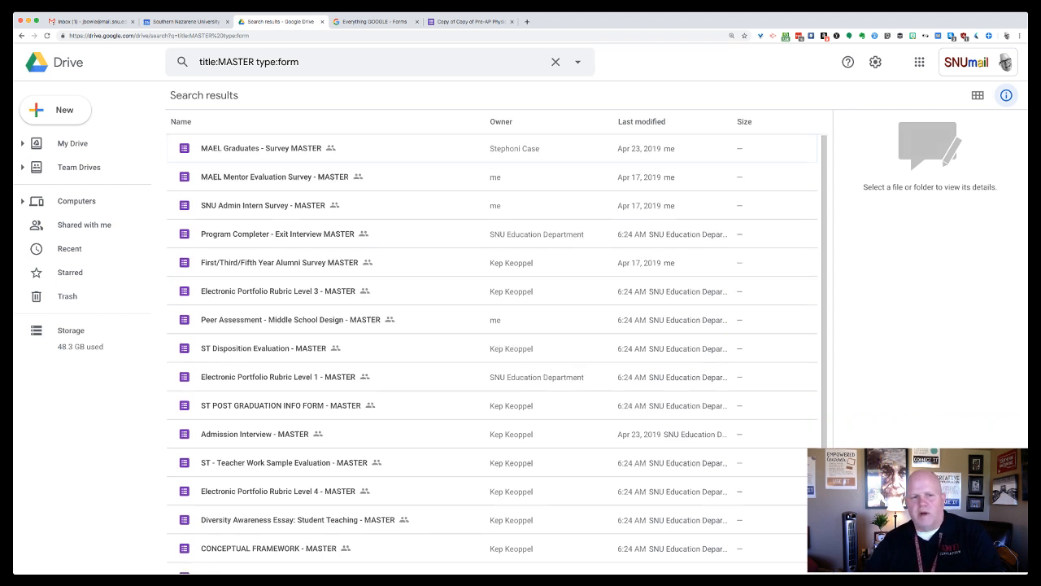
scroll(498, 354, "down", 1)
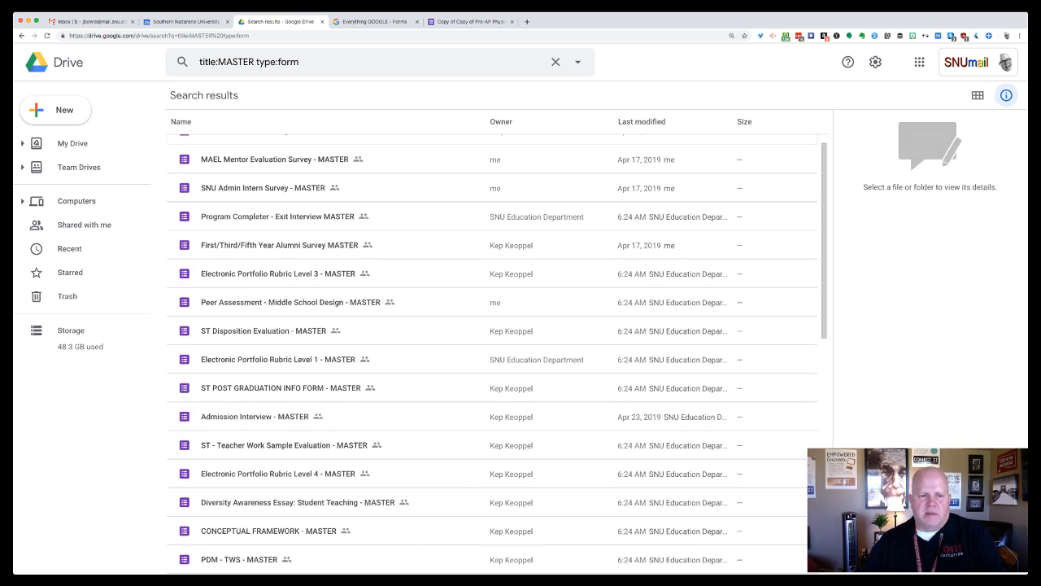
scroll(492, 354, "up", 1)
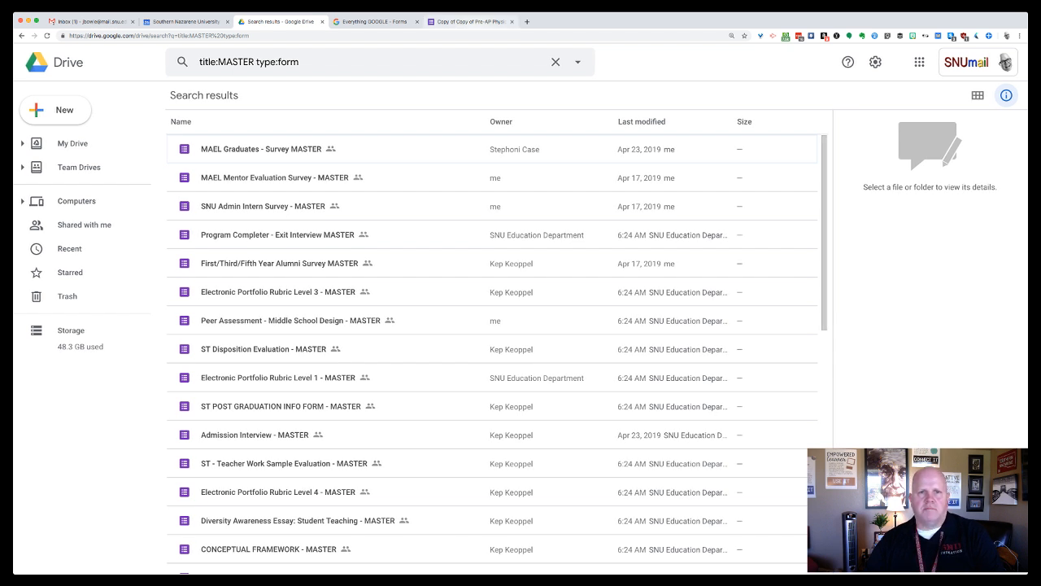
- Switch to the copied Pre-AP Physics Semester 1 Final form, check its responses and return to its questions
left_click(472, 22)
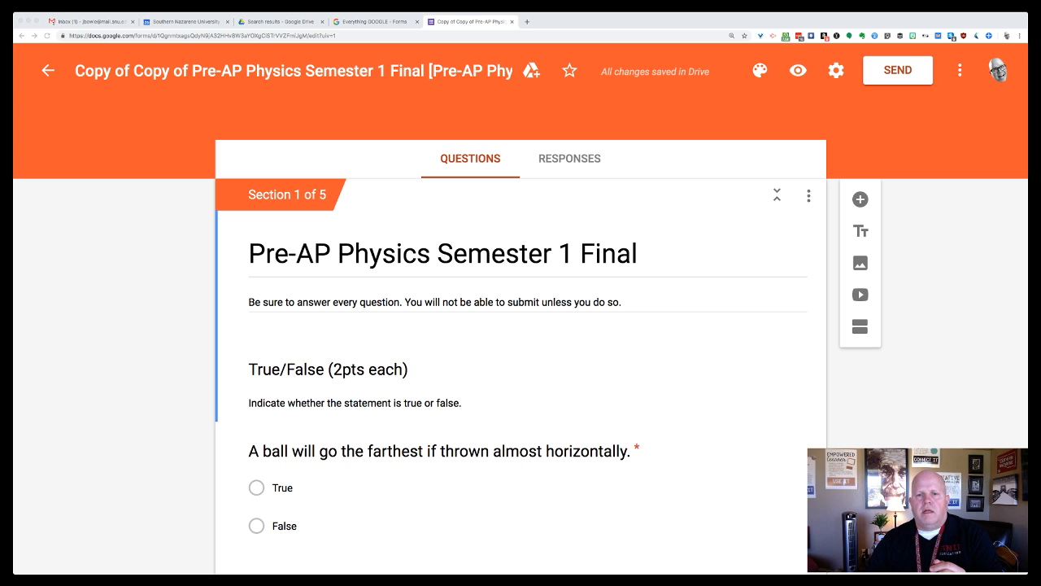
left_click(570, 159)
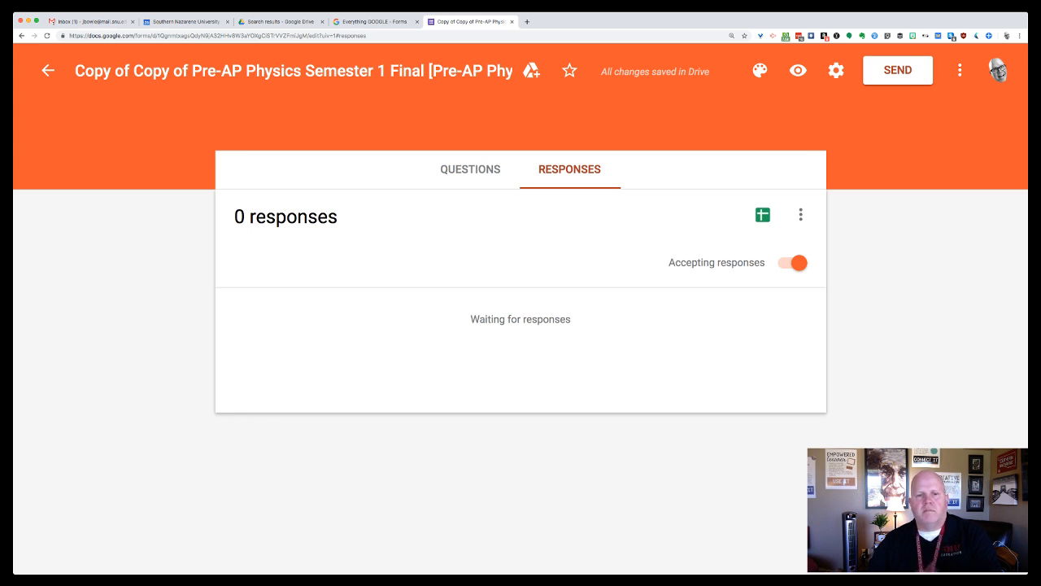
left_click(472, 173)
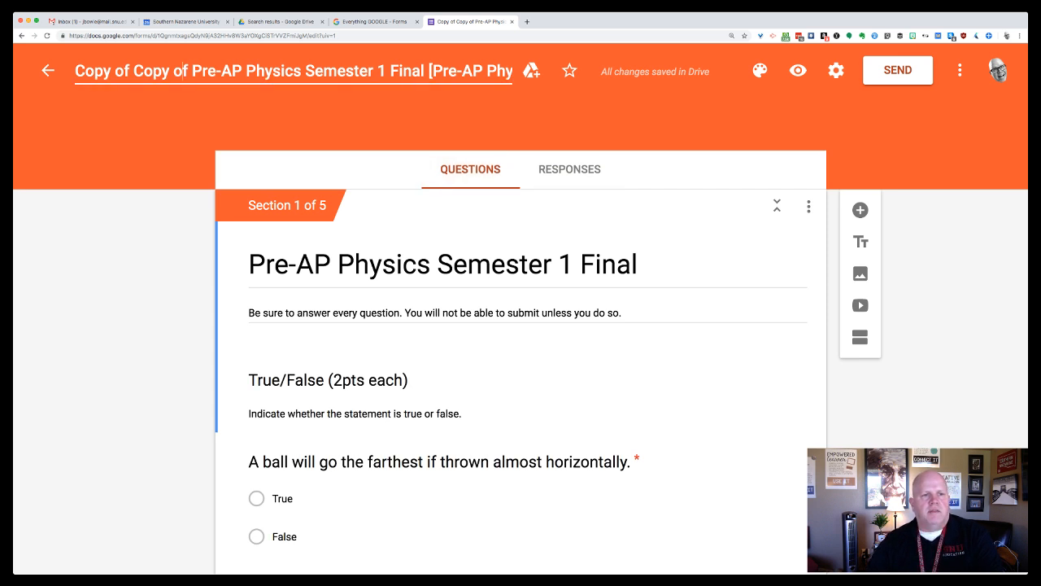
- Replace "Copy of Copy of" in the form's file name with "TRAINING -" and star the form
left_click_drag(188, 71, 75, 72)
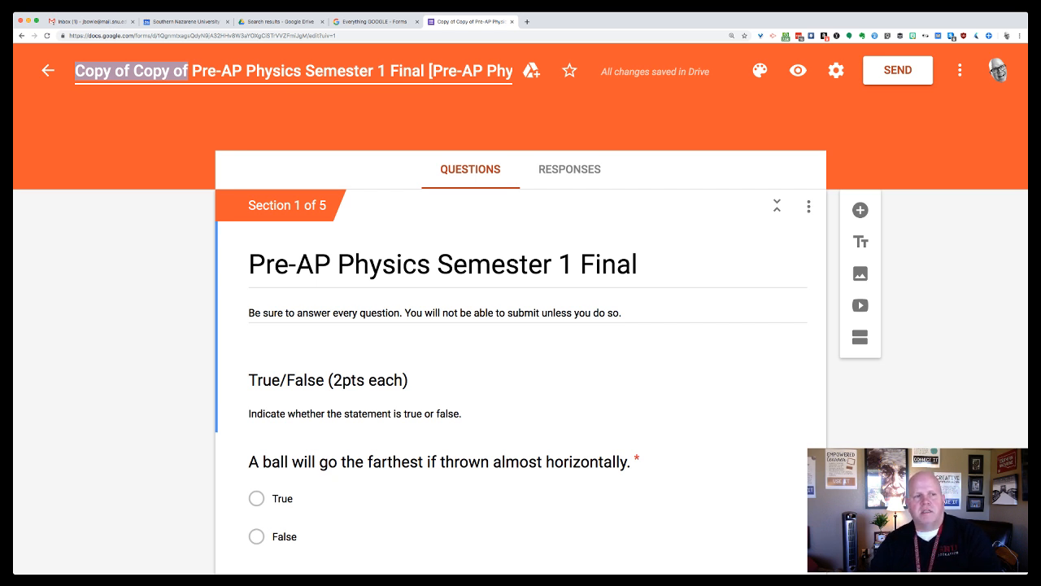
type("TRAINING")
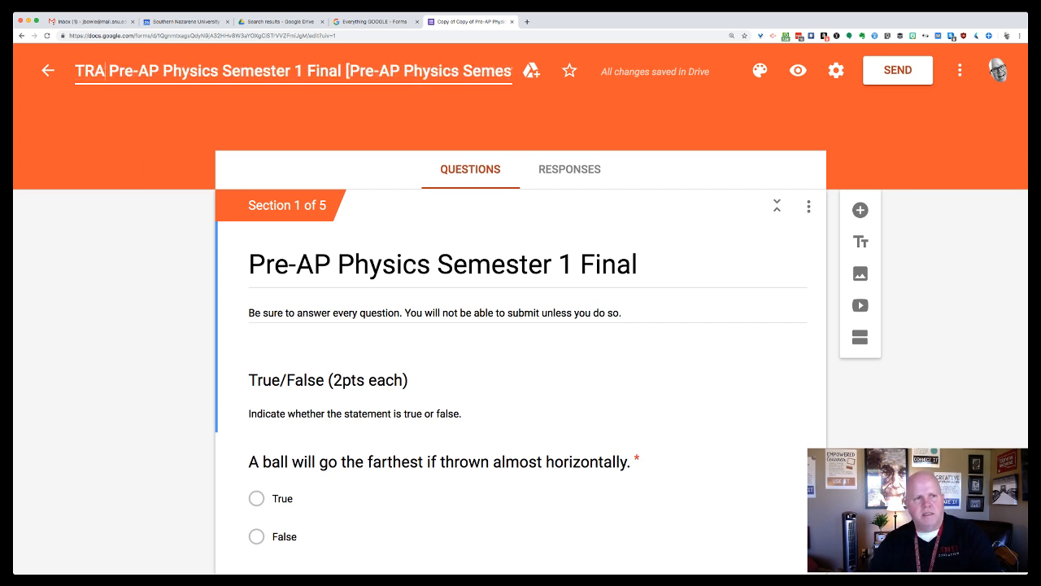
type(" -")
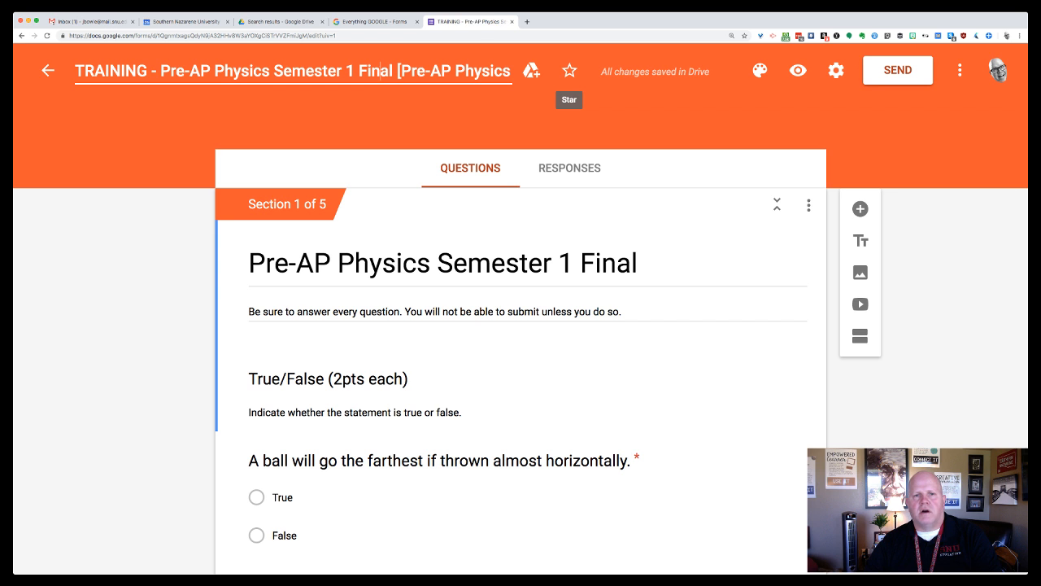
left_click(570, 71)
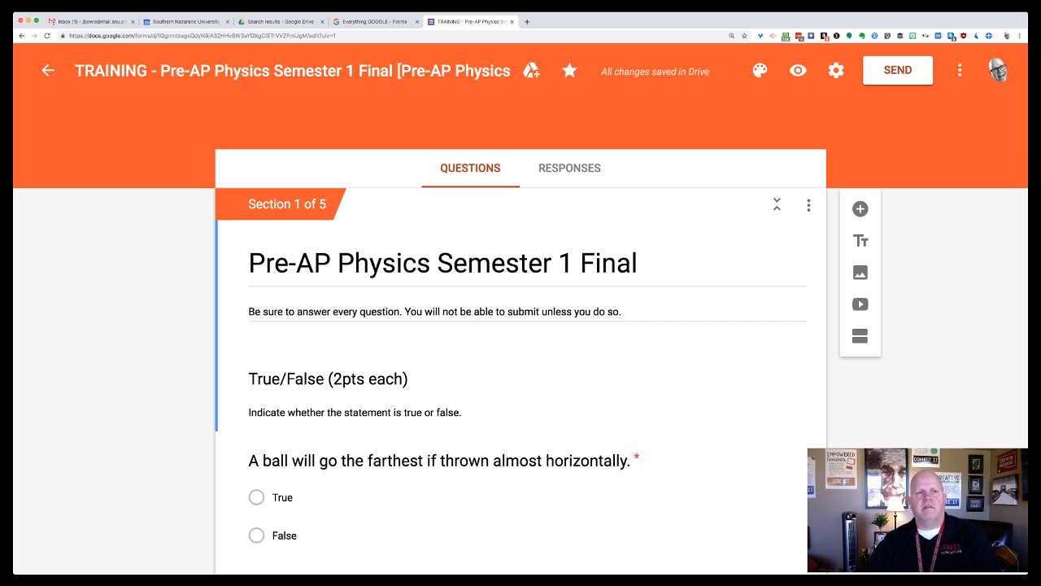
- Show the starred files in Google Drive and select the TRAINING - Pre-AP Physics Semester 1 Final form
left_click(280, 22)
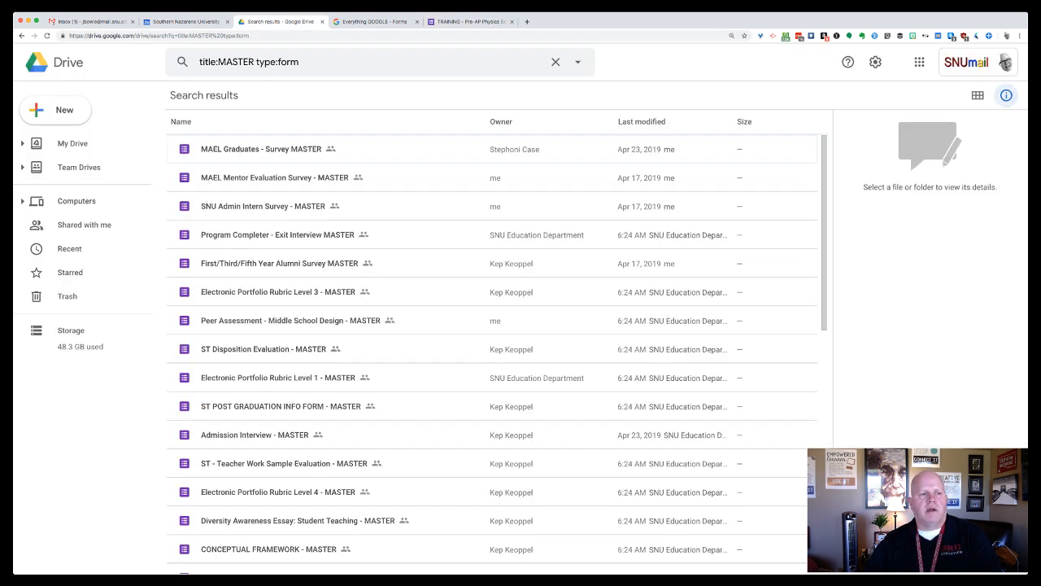
left_click(70, 272)
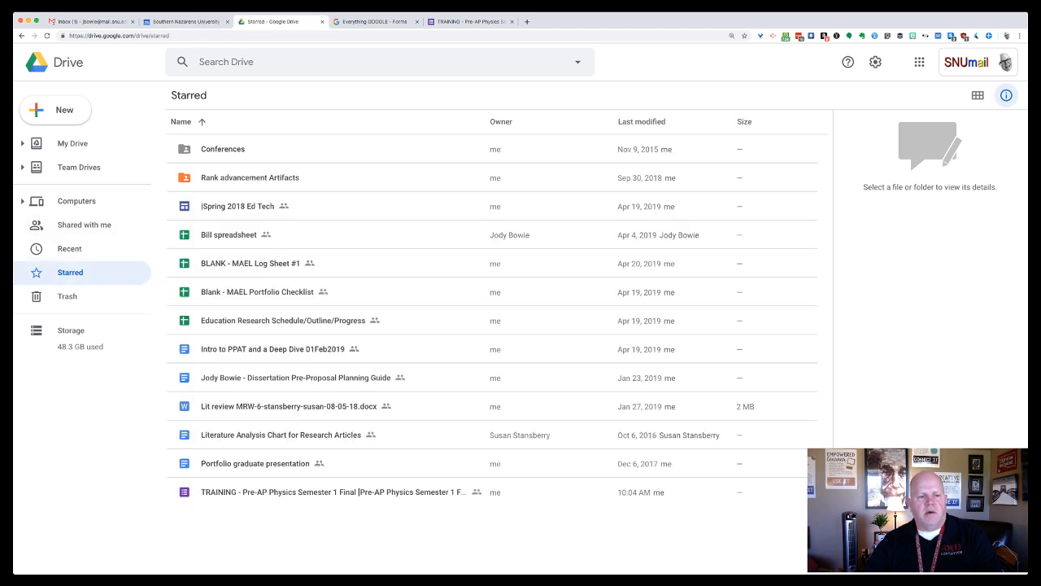
left_click(228, 492)
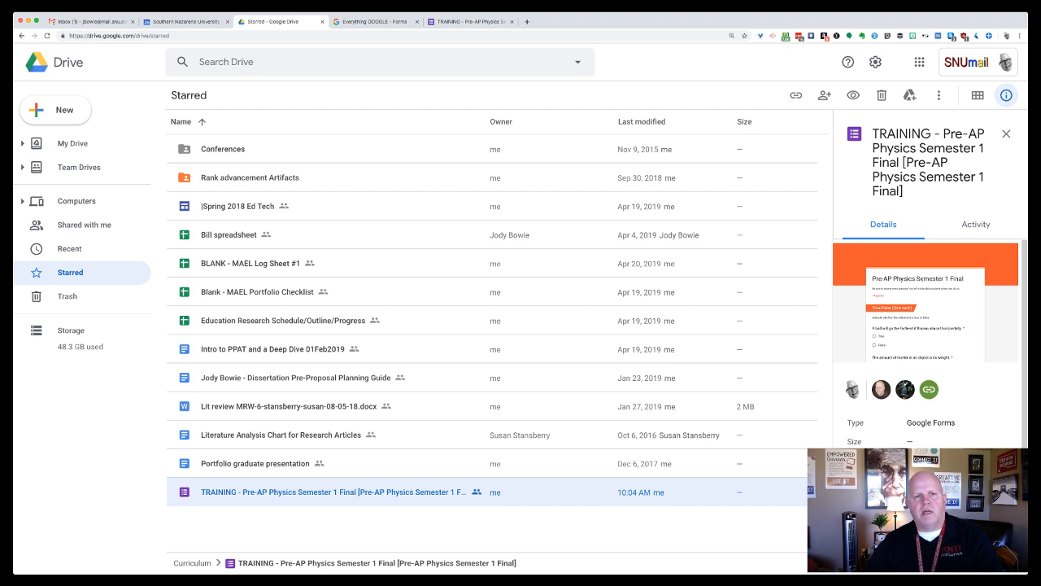
- Return to the TRAINING - Pre-AP Physics form and open the header image selection from its theme options
left_click(460, 22)
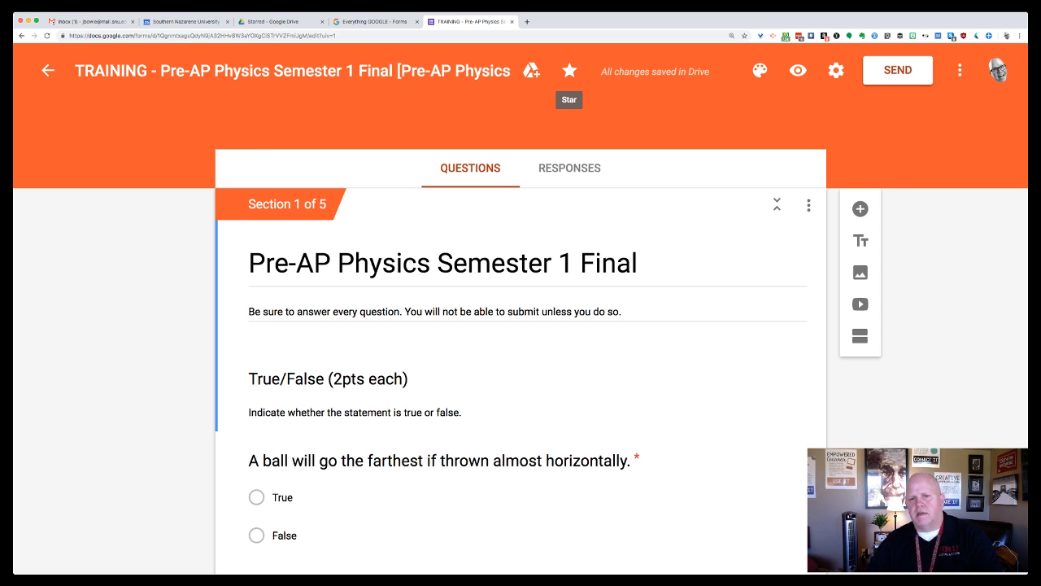
scroll(520, 326, "down", 1)
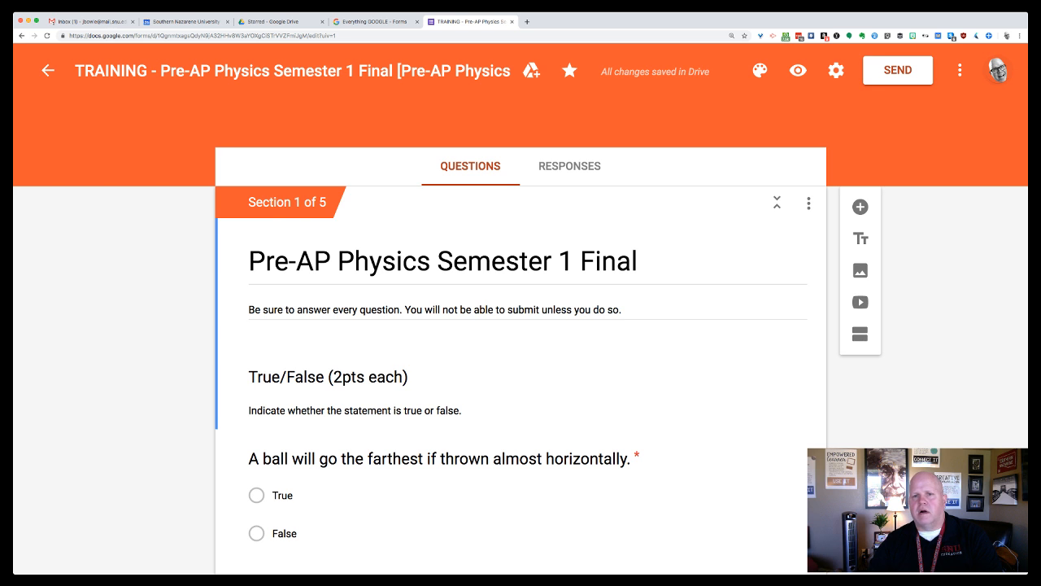
scroll(521, 325, "down", 1)
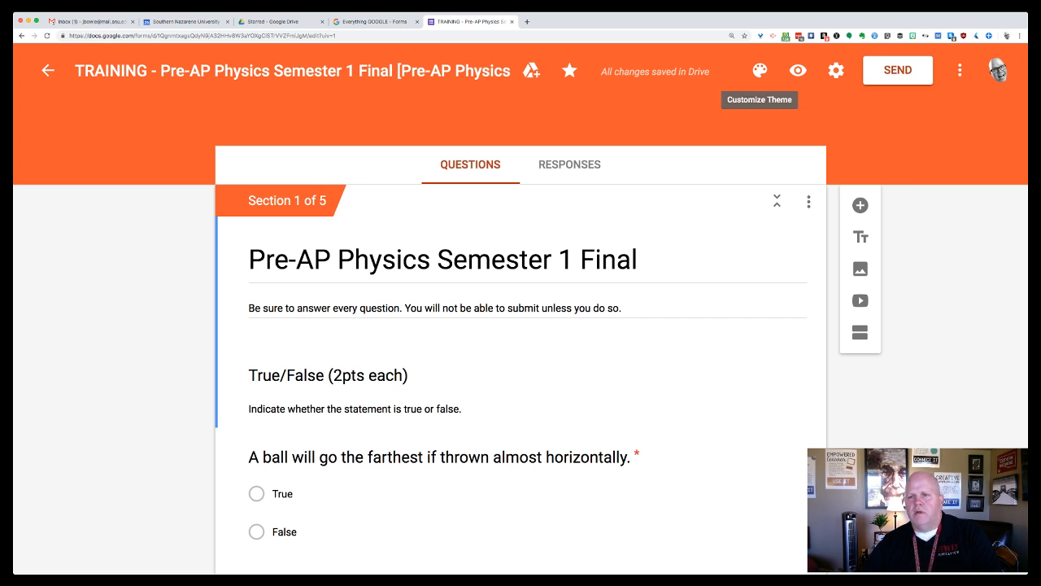
left_click(760, 71)
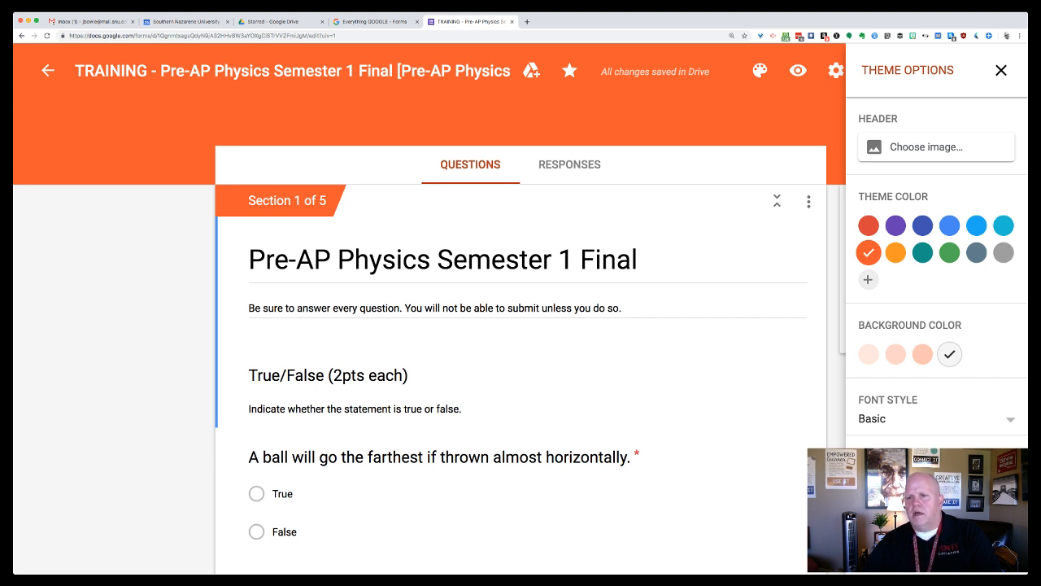
left_click(926, 146)
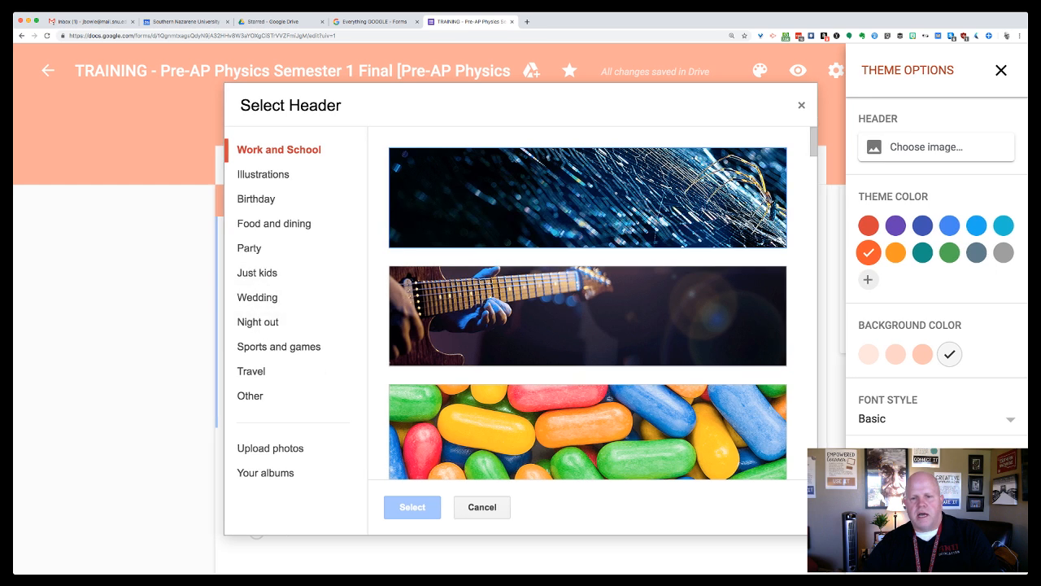
- Browse the Work and School header images, check the photo upload option, and close the header selection without choosing an image
scroll(587, 302, "down", 1)
scroll(588, 303, "down", 5)
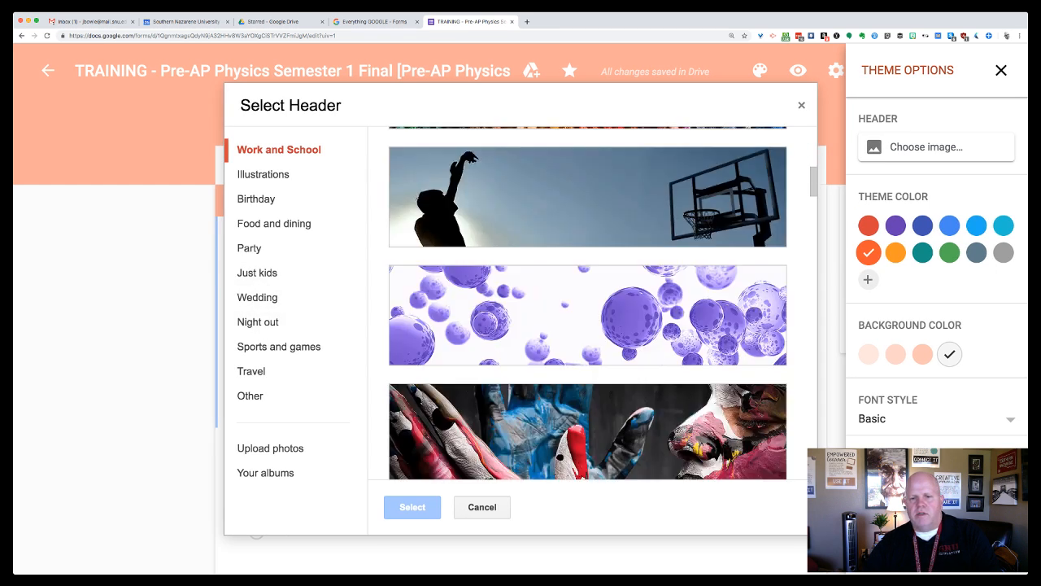
scroll(588, 303, "down", 4)
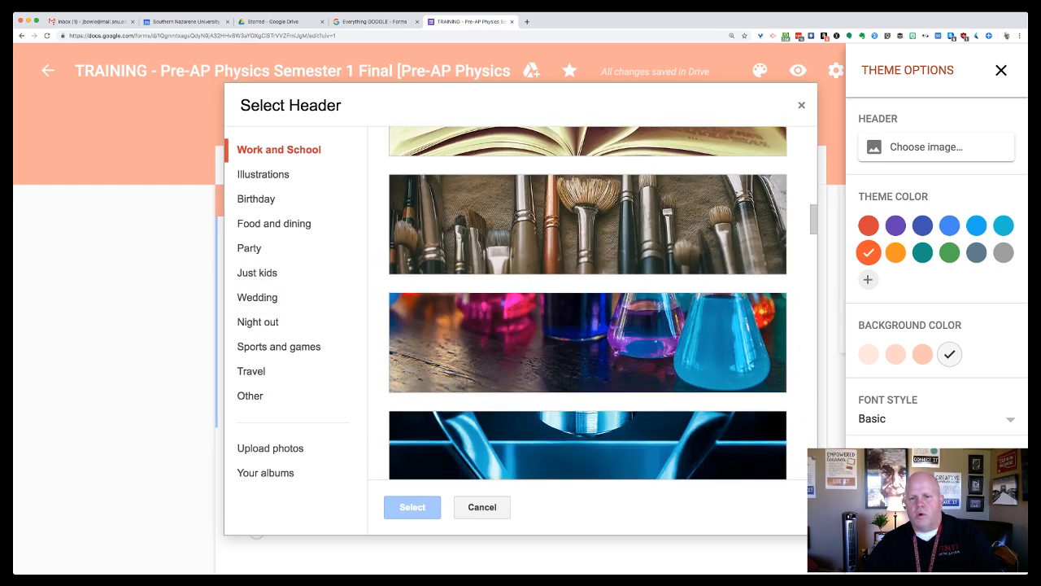
scroll(587, 303, "down", 3)
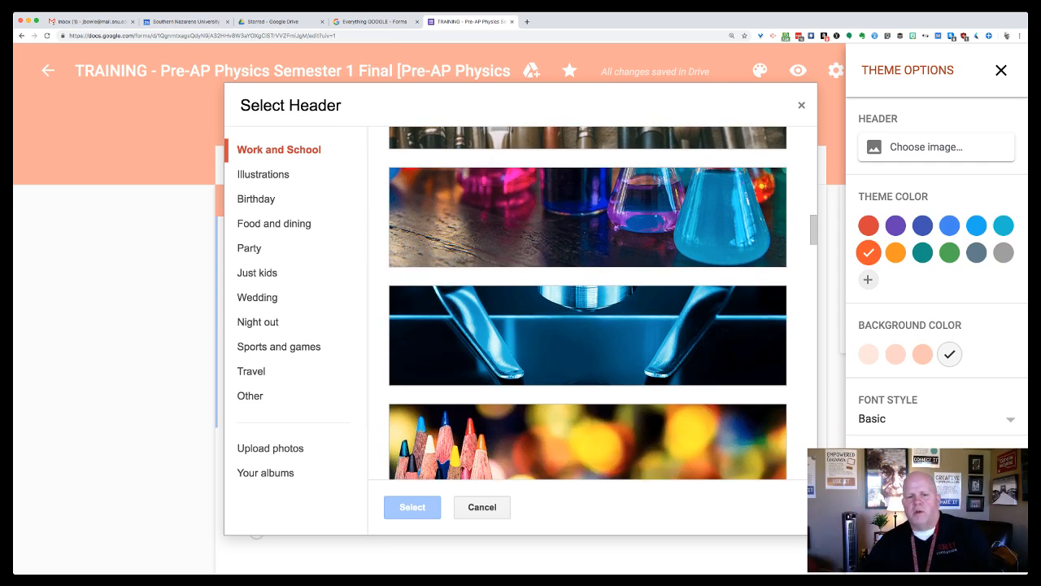
scroll(588, 302, "down", 7)
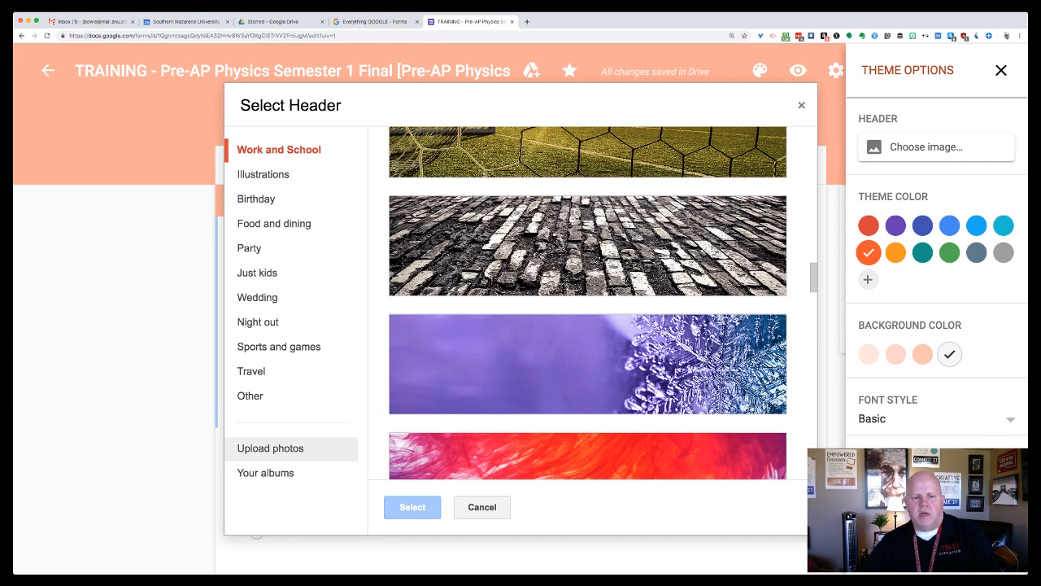
left_click(271, 448)
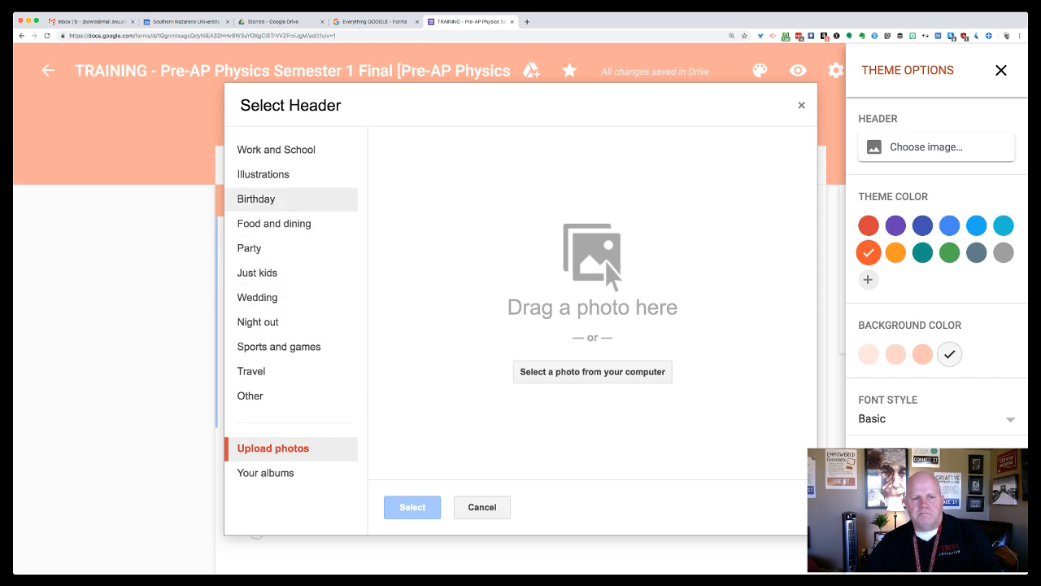
left_click(266, 174)
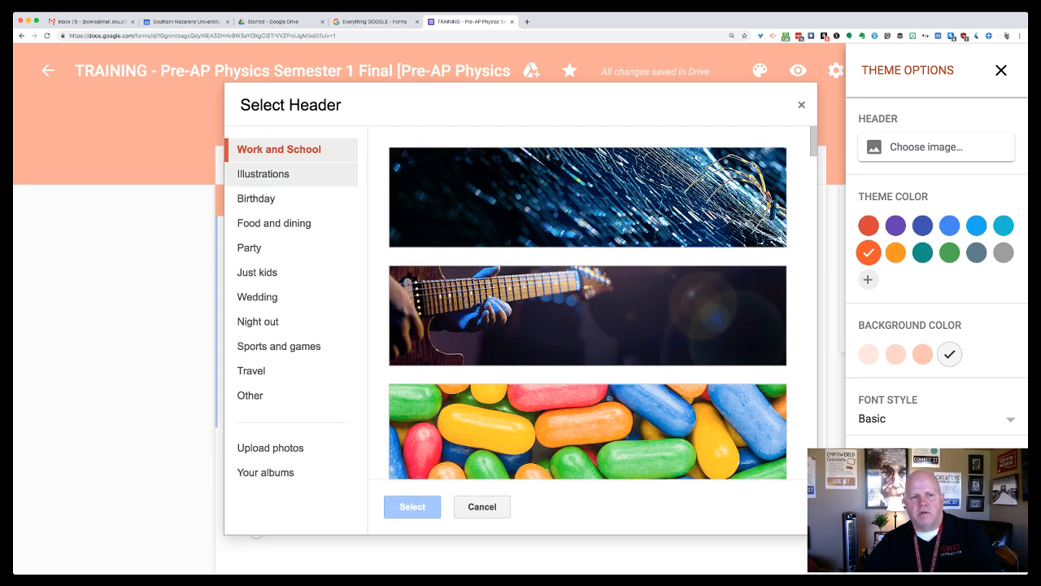
scroll(587, 303, "down", 3)
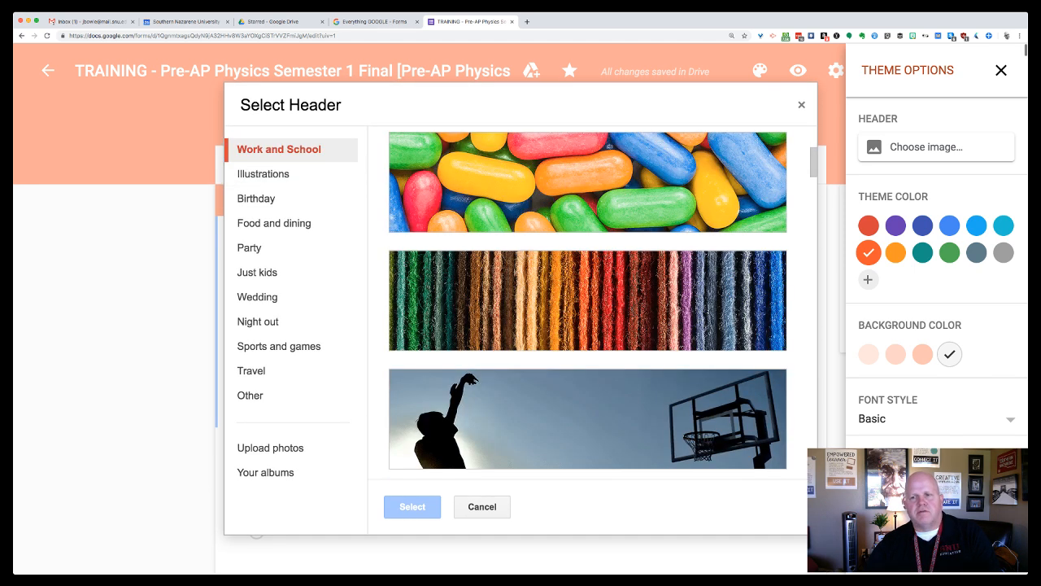
scroll(587, 303, "down", 5)
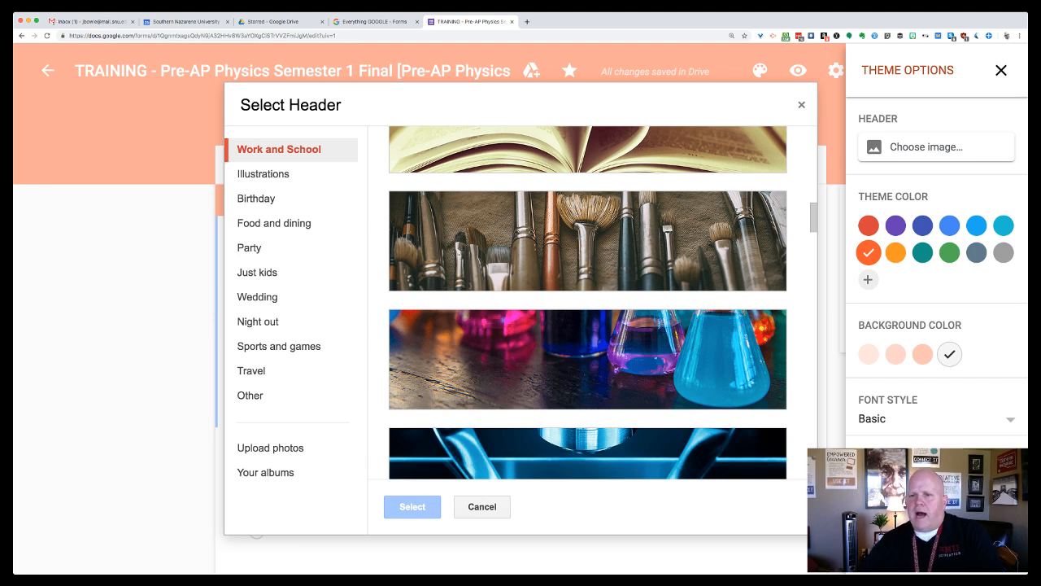
left_click(801, 105)
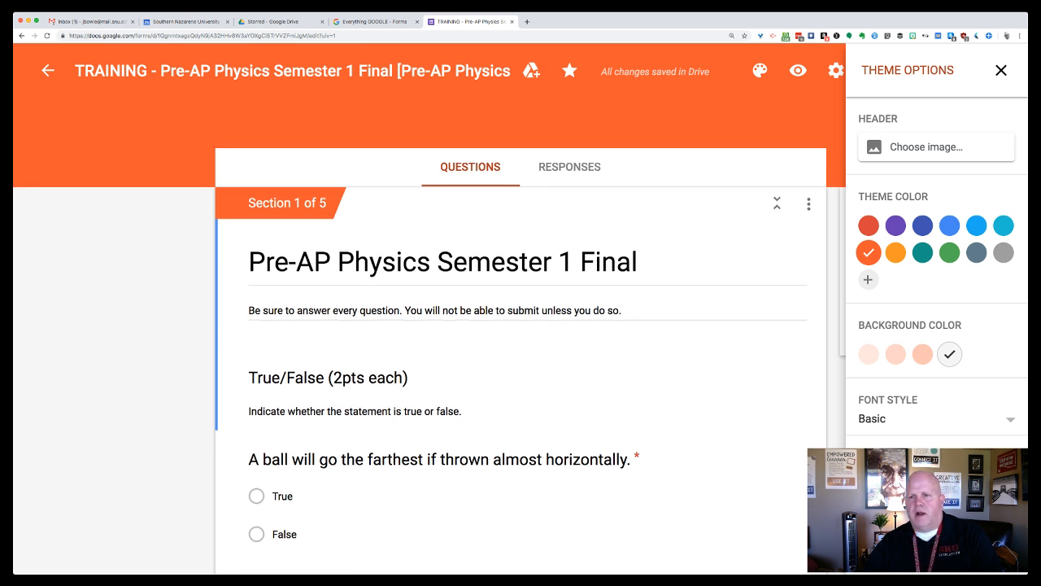
- Try the lightest orange background color on the form and switch the background back to Gray #f6f6f6
scroll(521, 366, "down", 1)
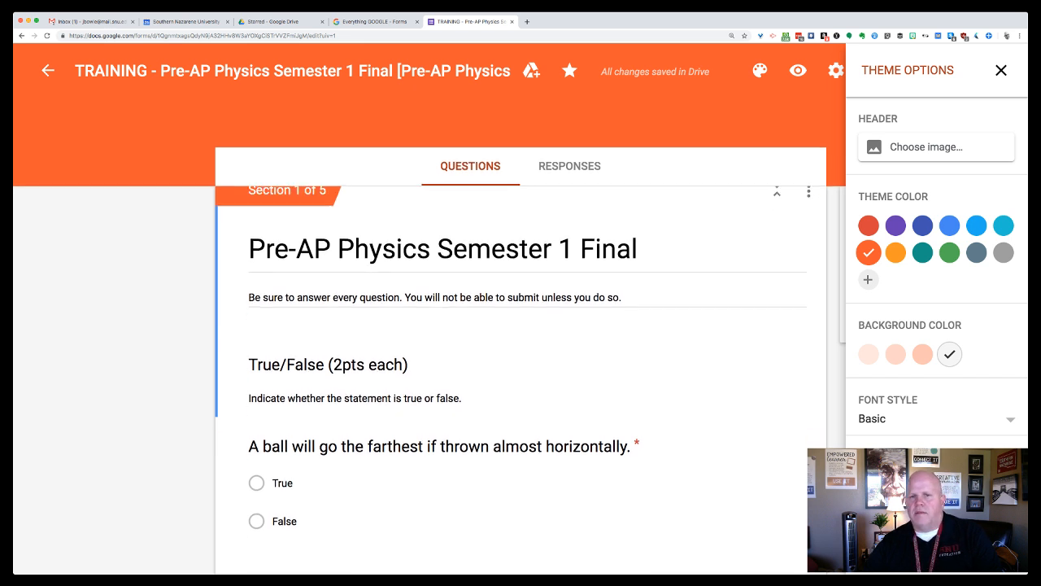
scroll(521, 366, "up", 1)
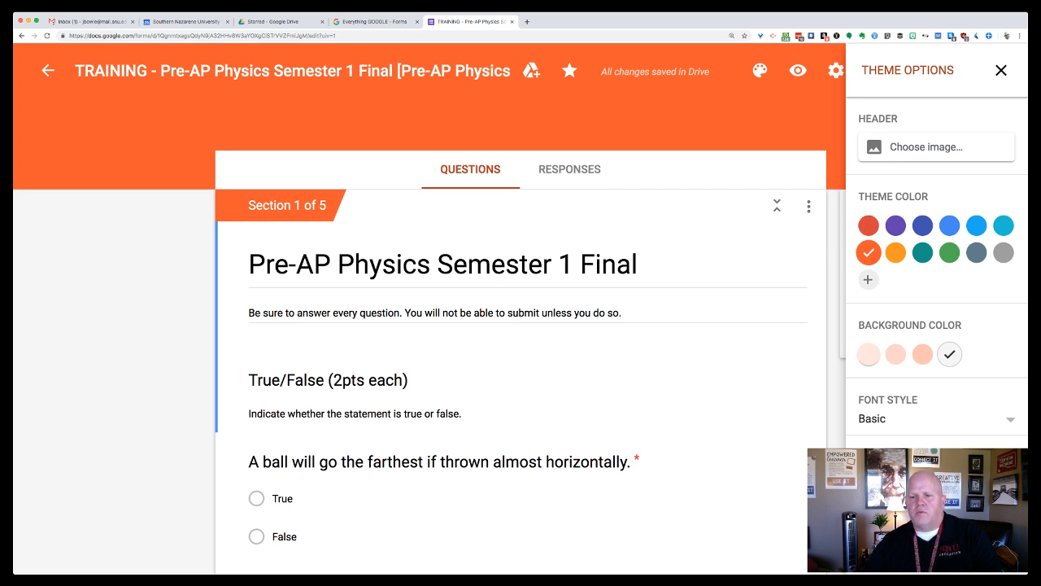
left_click(868, 355)
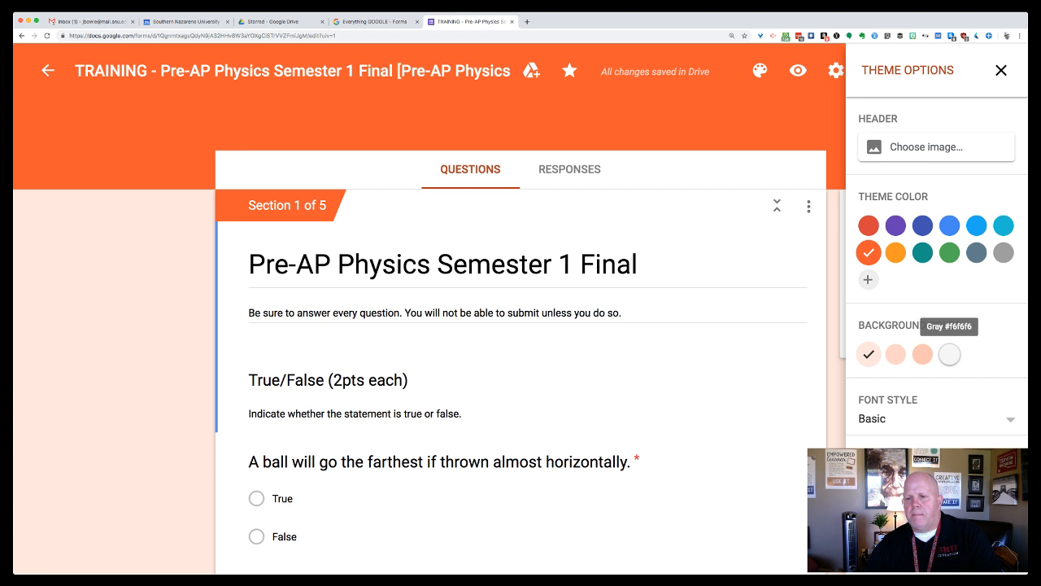
left_click(949, 354)
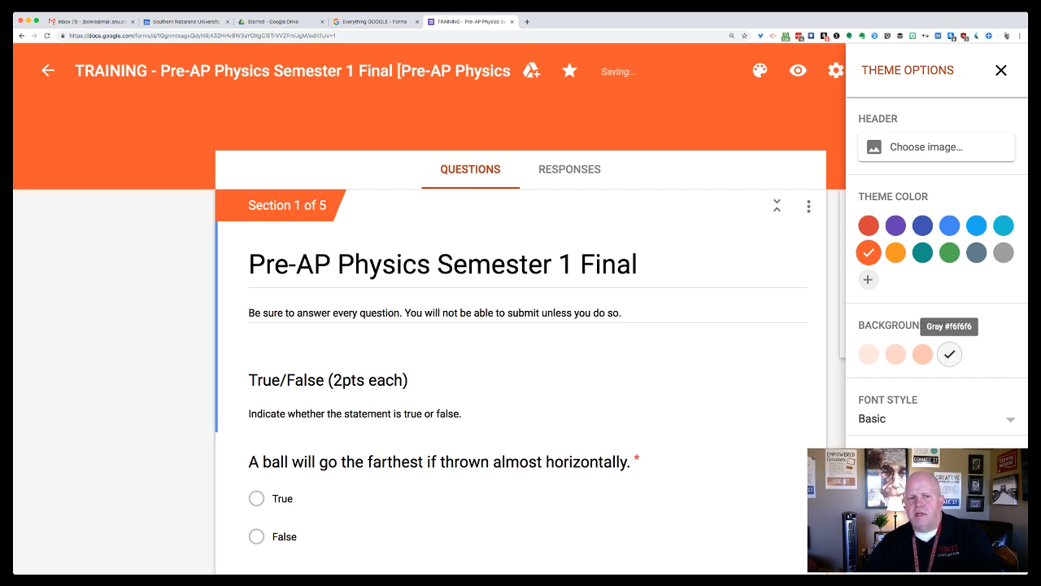
scroll(521, 366, "down", 2)
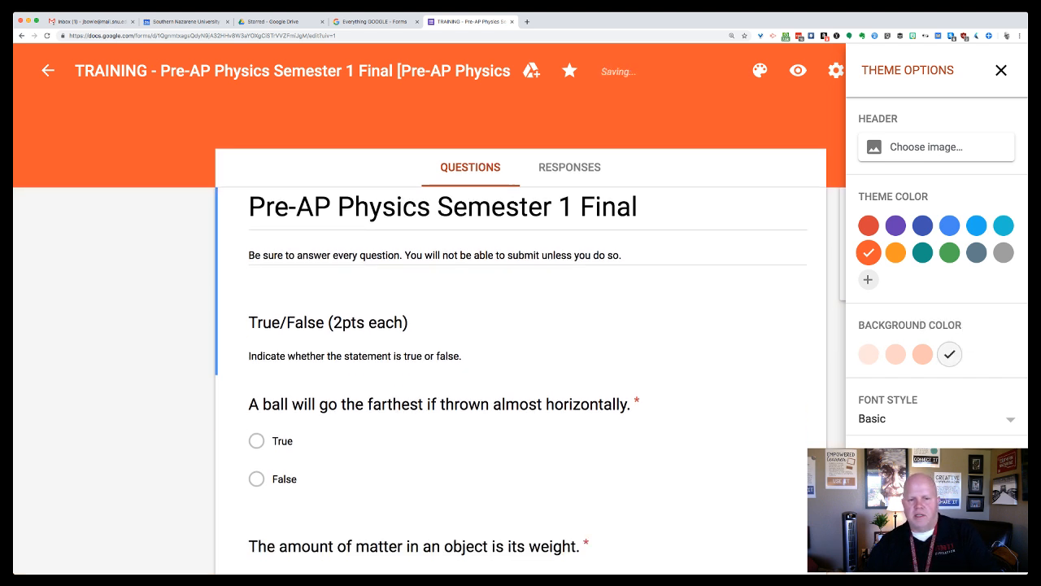
scroll(521, 358, "up", 1)
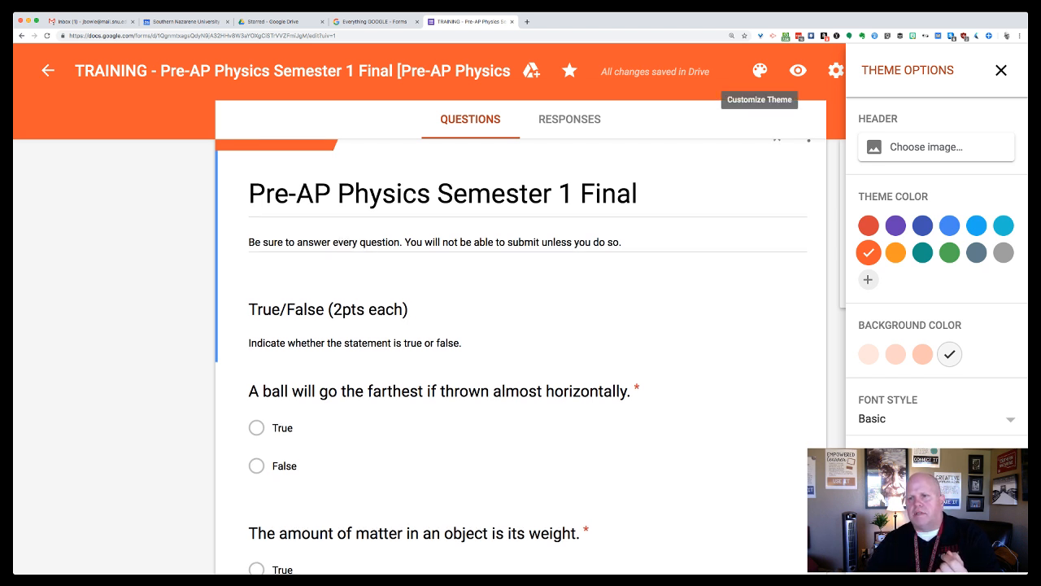
- Close the theme options and open a preview of the form to look over its True/False section
left_click(1002, 71)
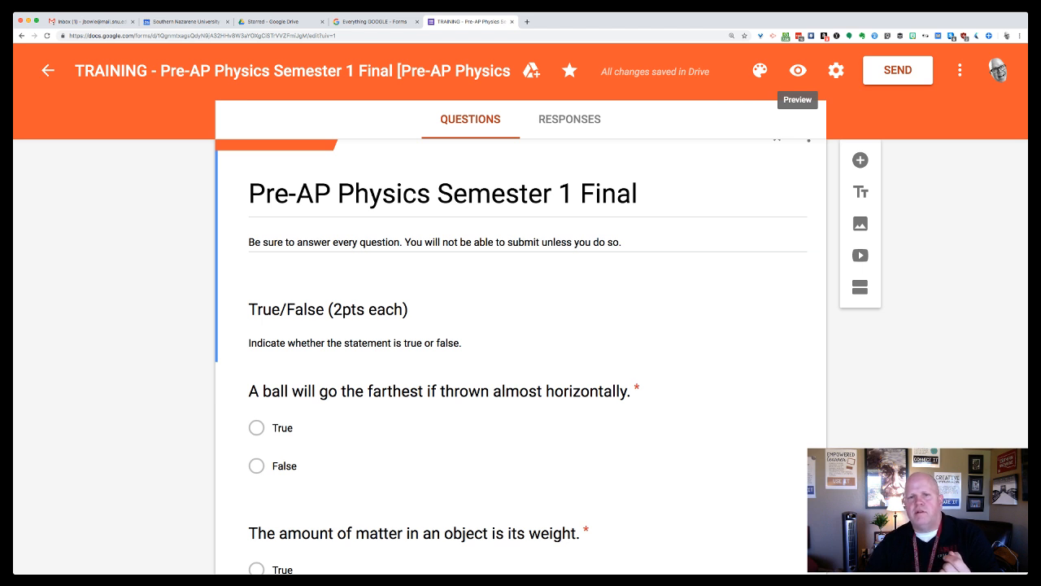
scroll(521, 356, "down", 1)
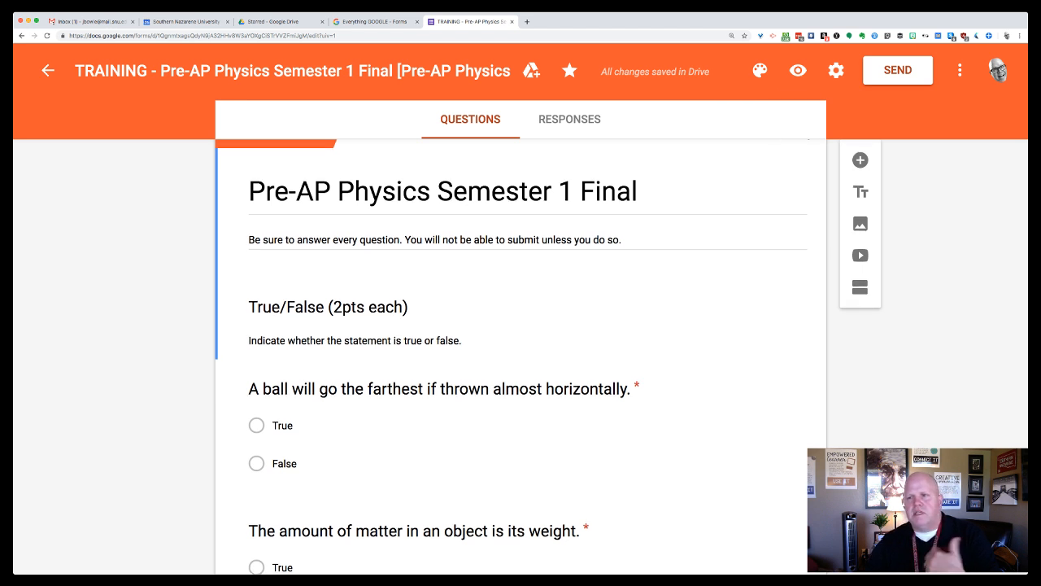
scroll(521, 356, "down", 1)
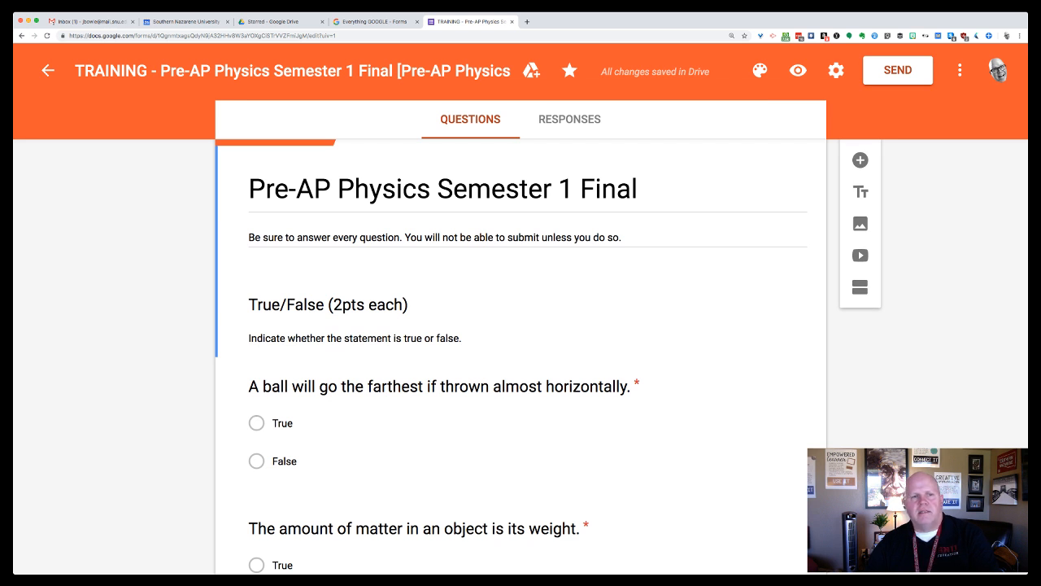
left_click(379, 36)
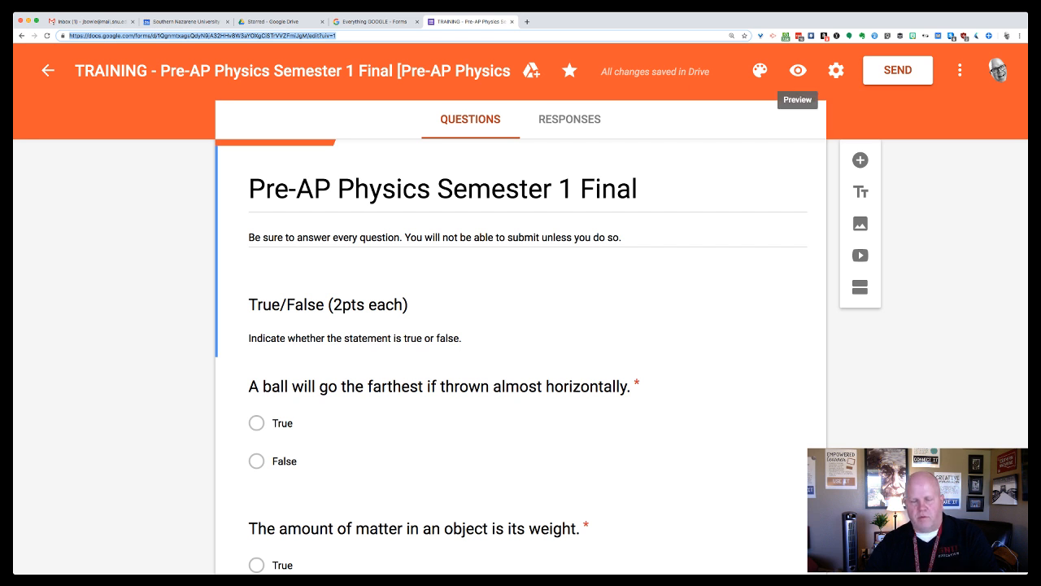
left_click(798, 71)
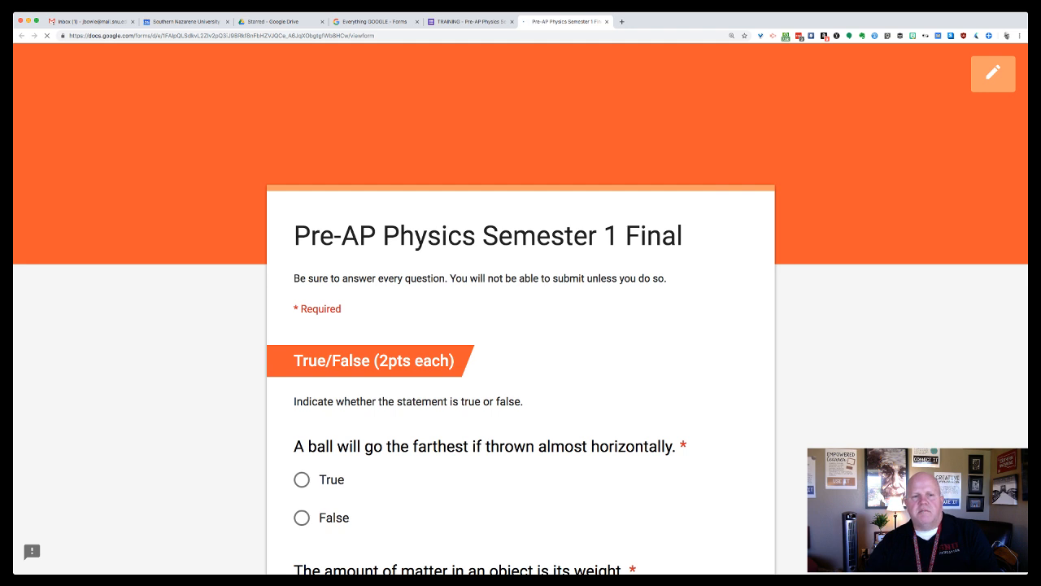
scroll(520, 309, "down", 4)
scroll(521, 309, "up", 3)
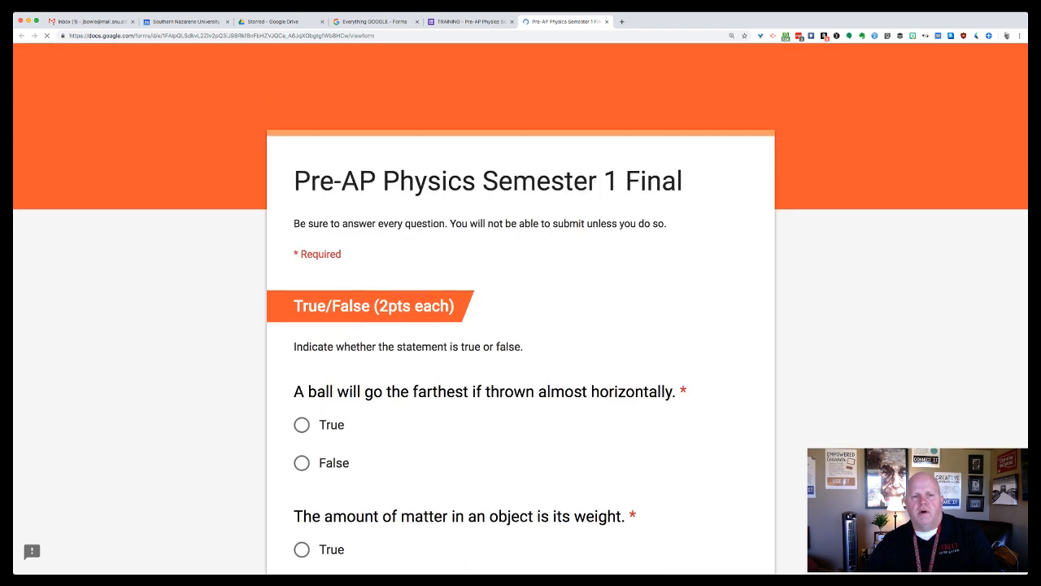
scroll(521, 309, "down", 2)
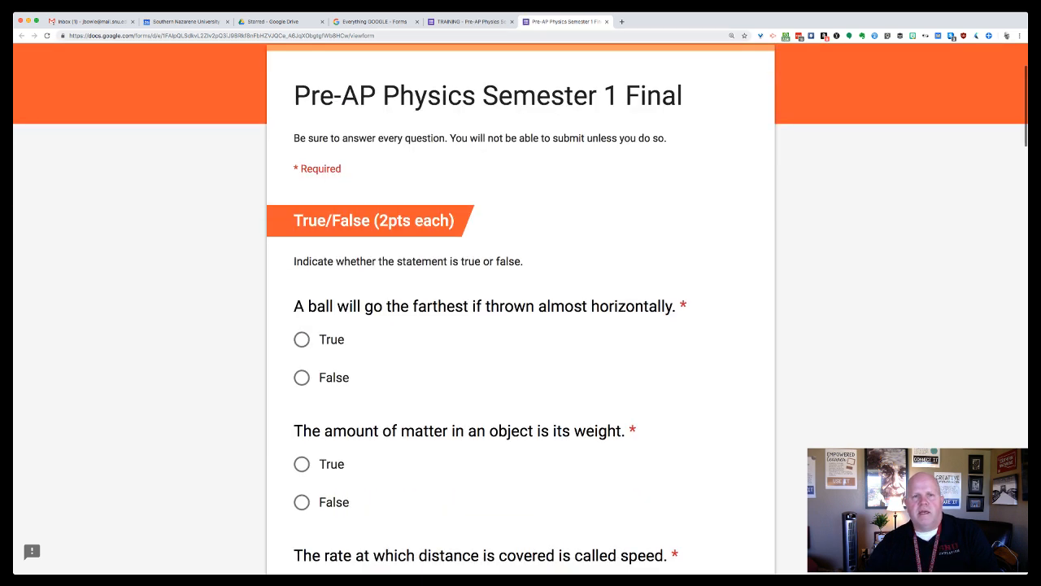
- Return to the form's editor and open the first question's text, about the ball thrown almost horizontally, for editing
left_click(470, 21)
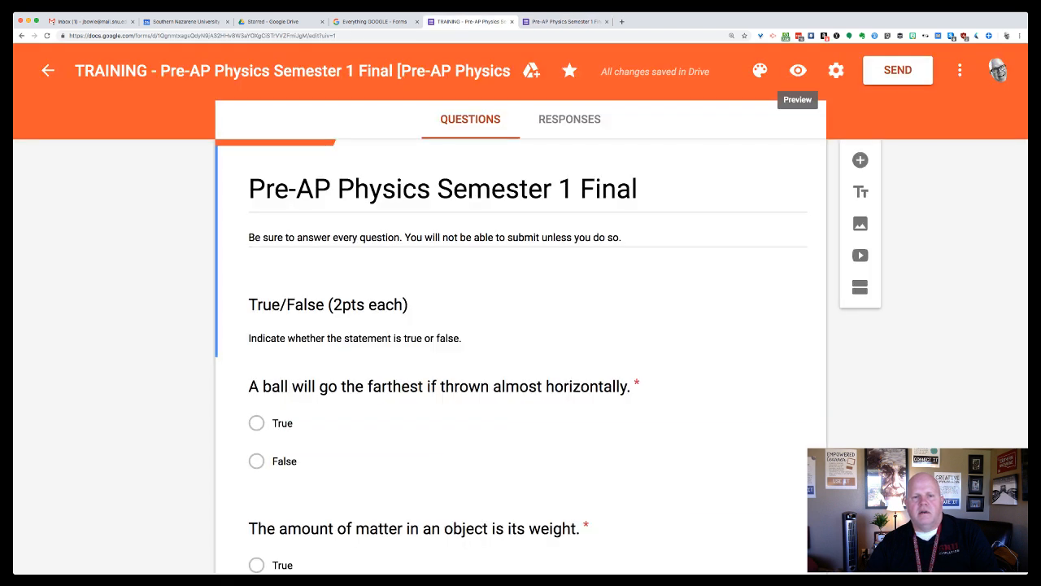
left_click(283, 423)
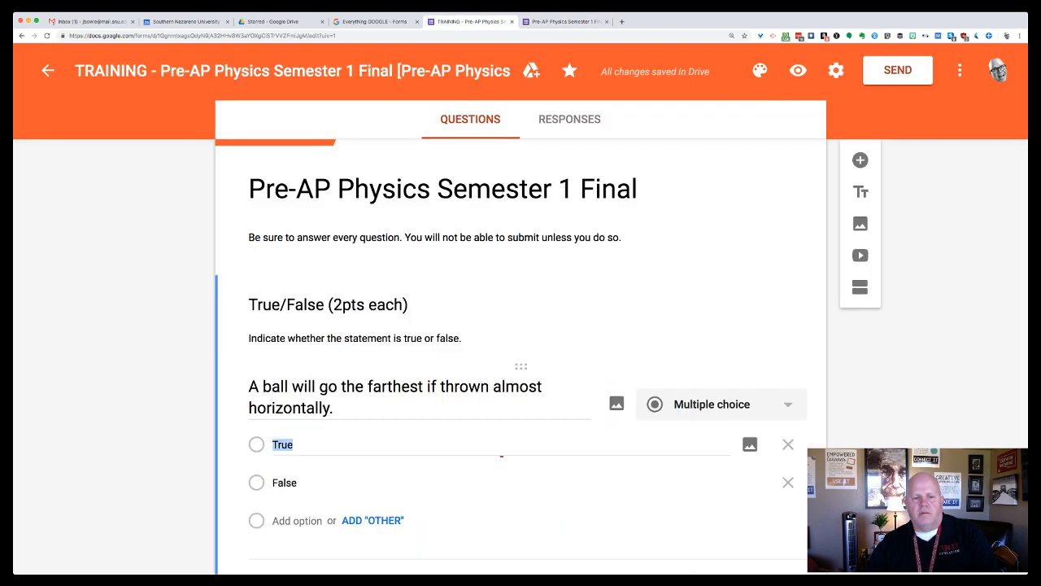
left_click(394, 397)
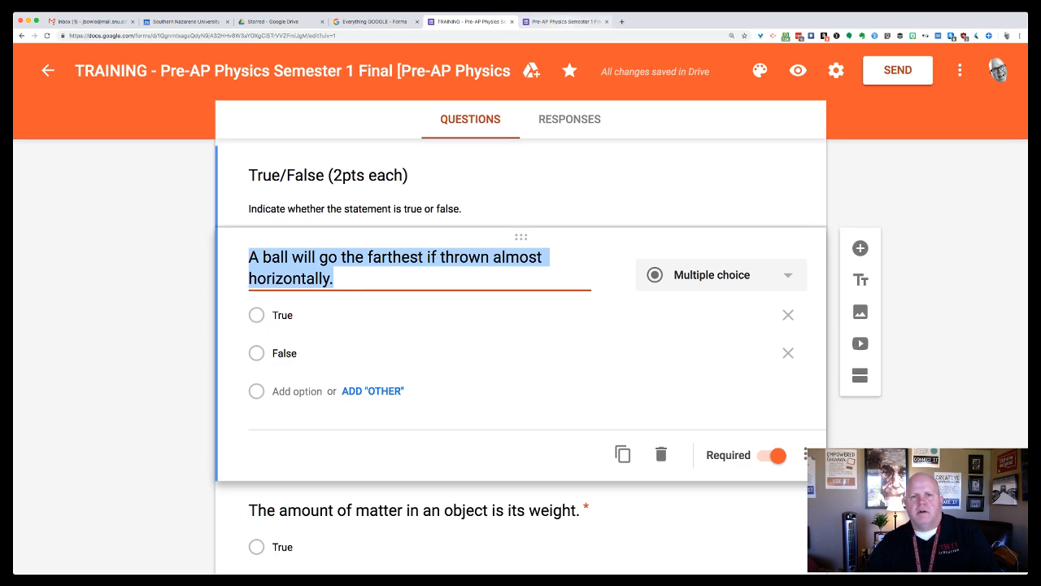
- In the form preview, answer True to the ball question and False to the amount of matter question
left_click(565, 21)
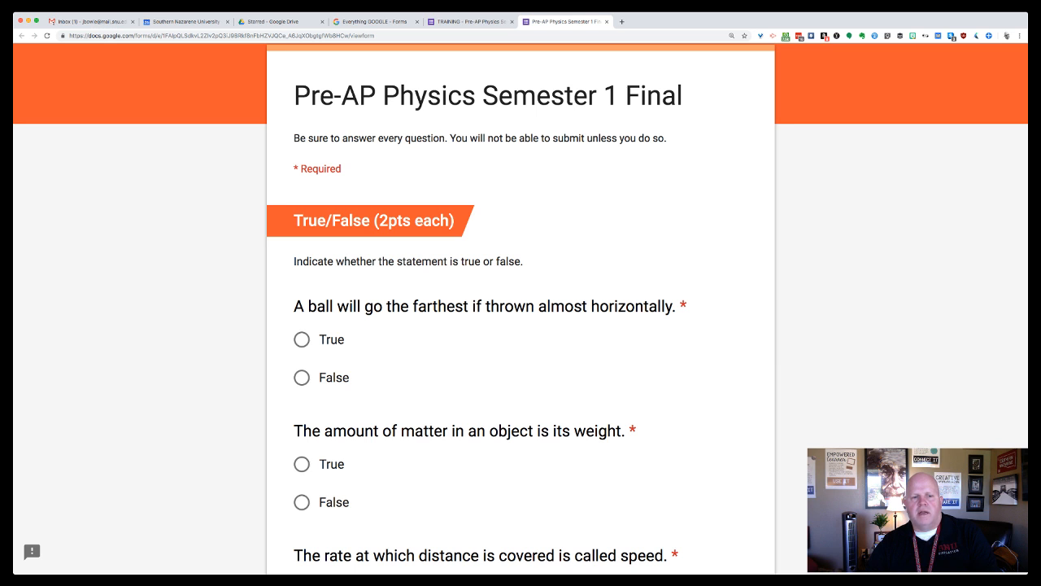
left_click(302, 339)
scroll(302, 339, "down", 3)
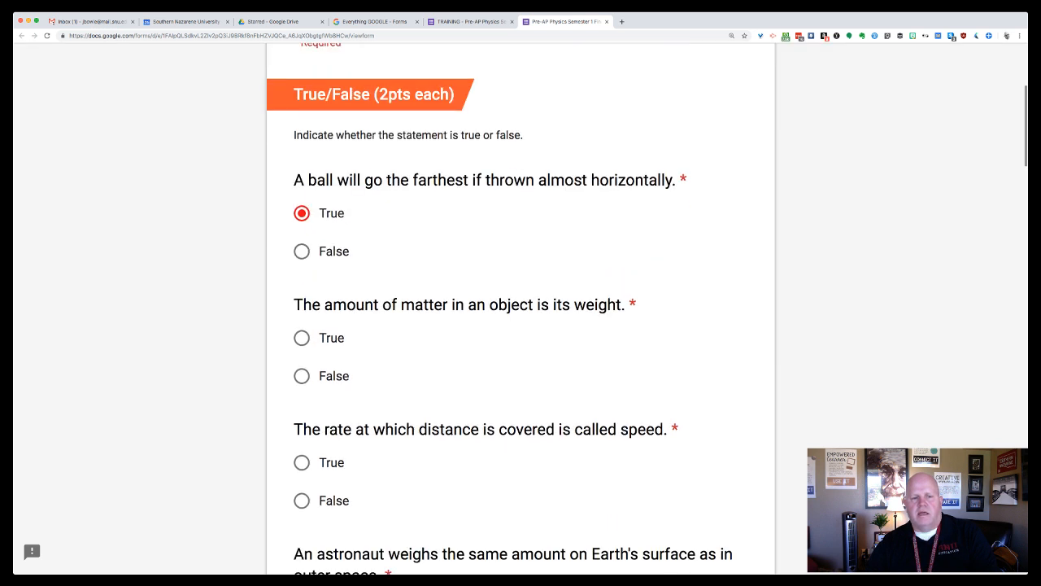
left_click(301, 376)
scroll(302, 376, "down", 3)
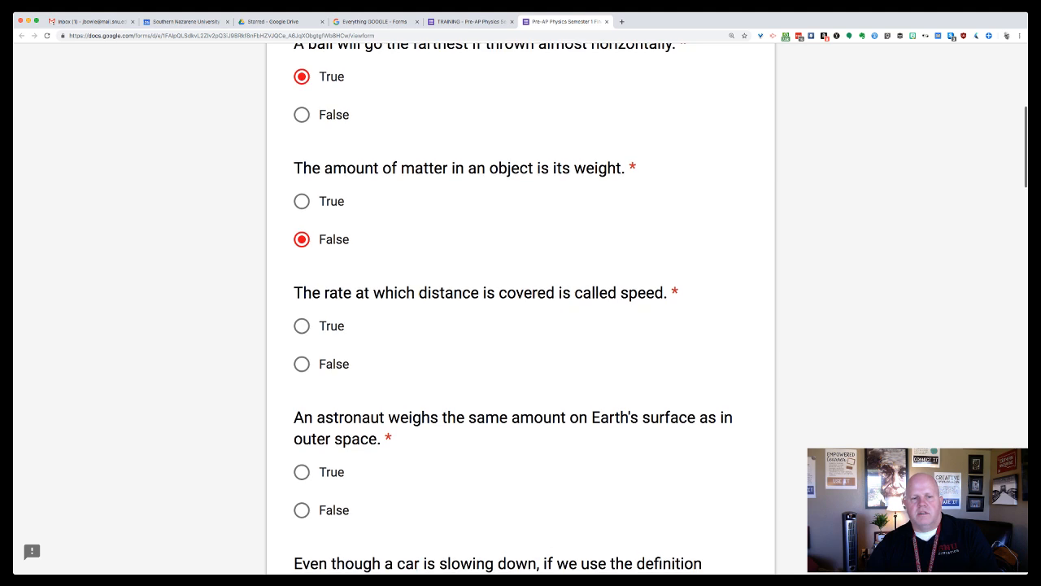
scroll(521, 310, "up", 5)
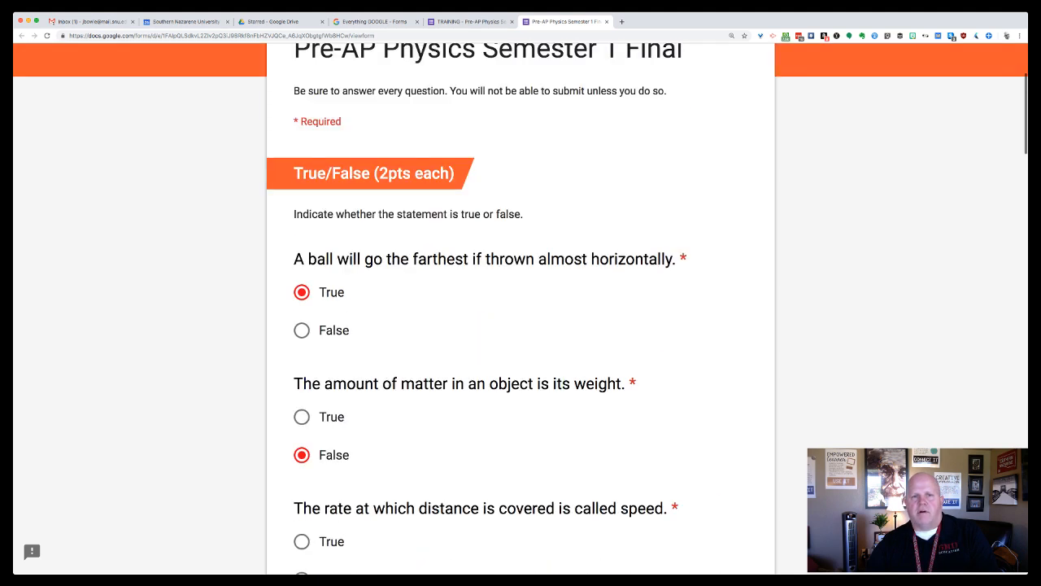
- Compare the web address of the form preview with the editor's address, highlighting the word "edit" in the editor's address
left_click(470, 21)
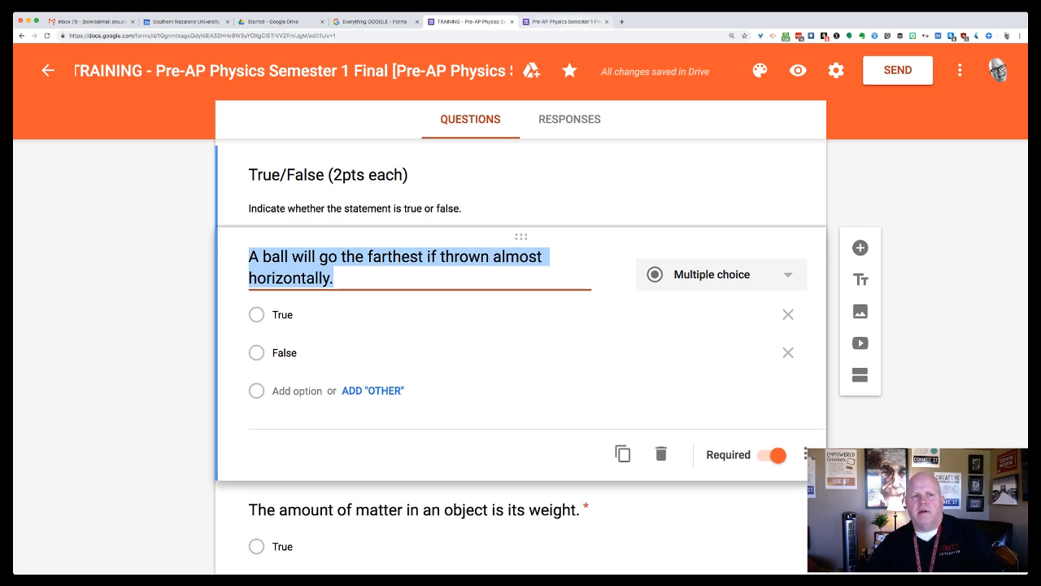
left_click(565, 21)
left_click(407, 36)
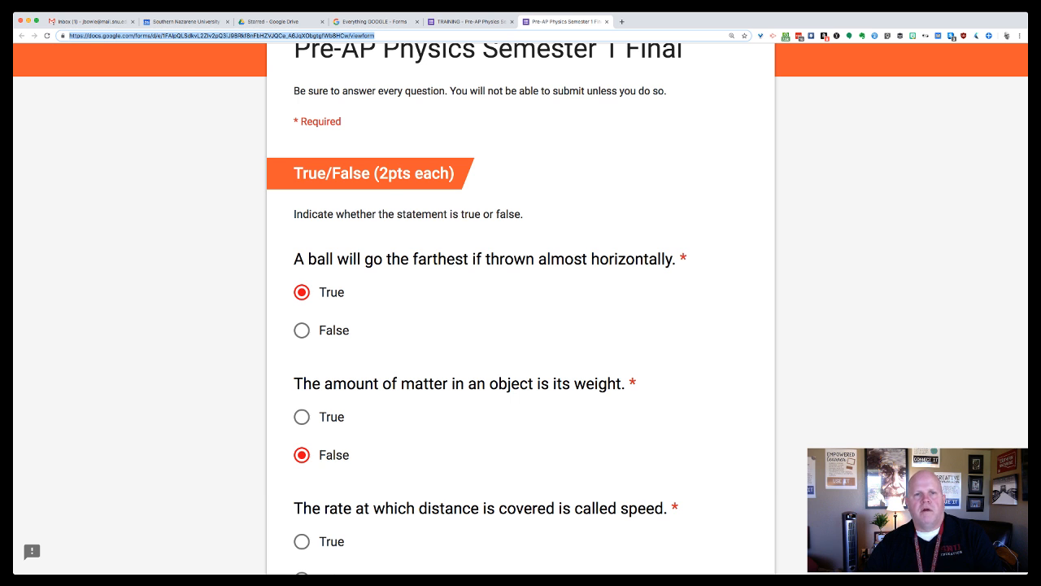
key("ctrl+Tab")
left_click(470, 22)
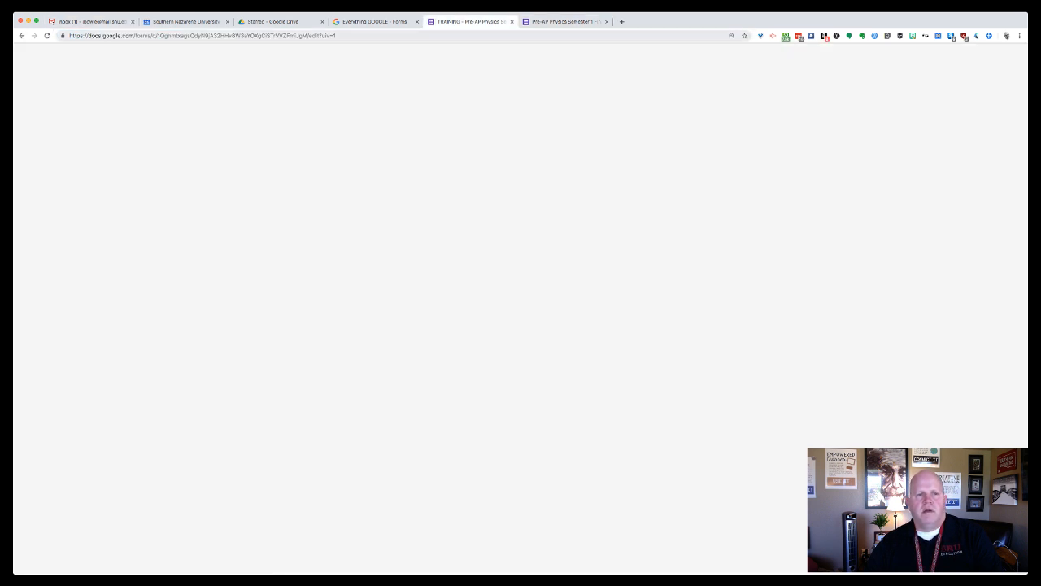
key("super+l")
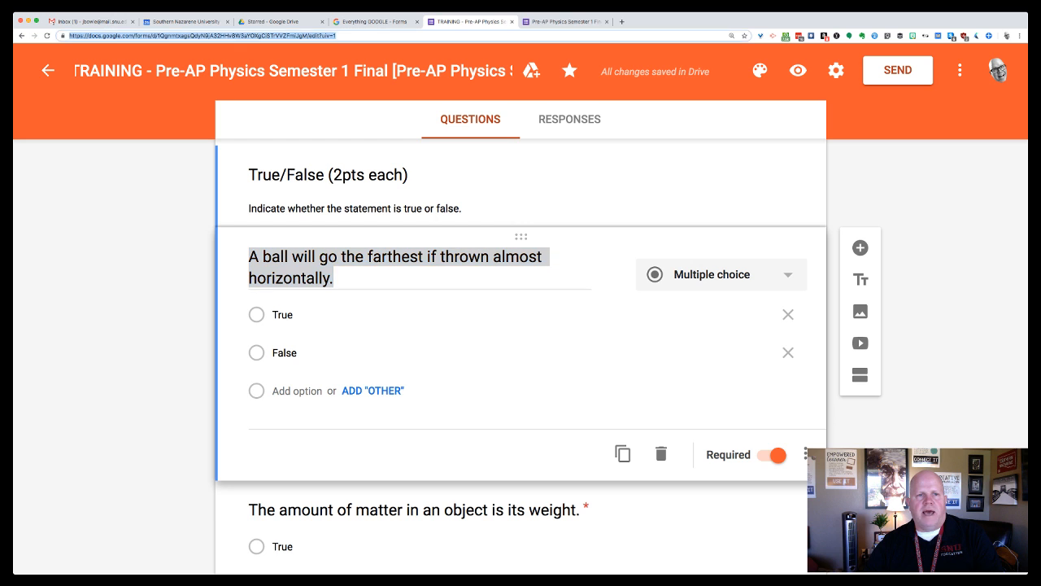
left_click(310, 36)
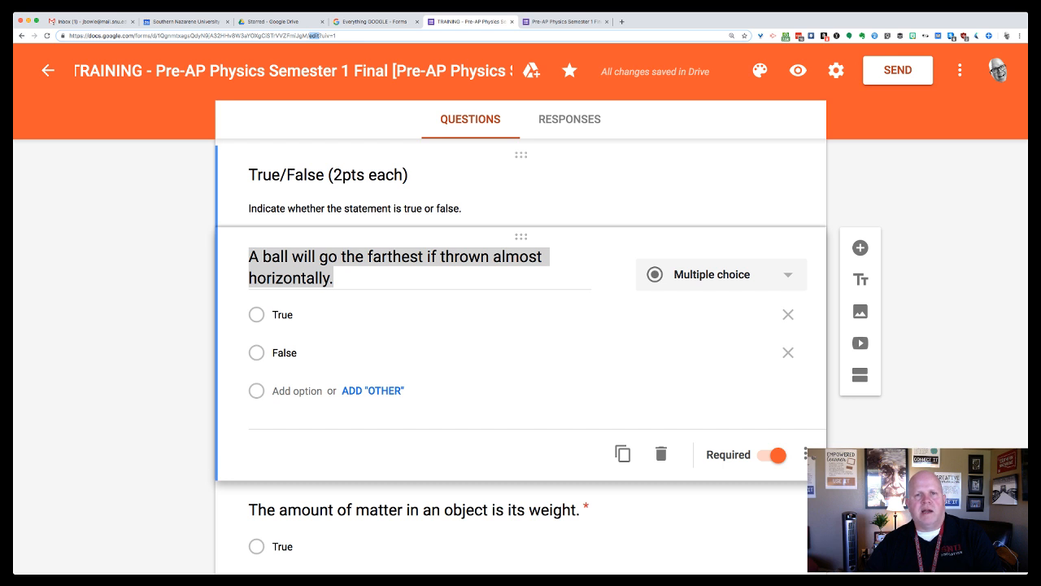
left_click(566, 22)
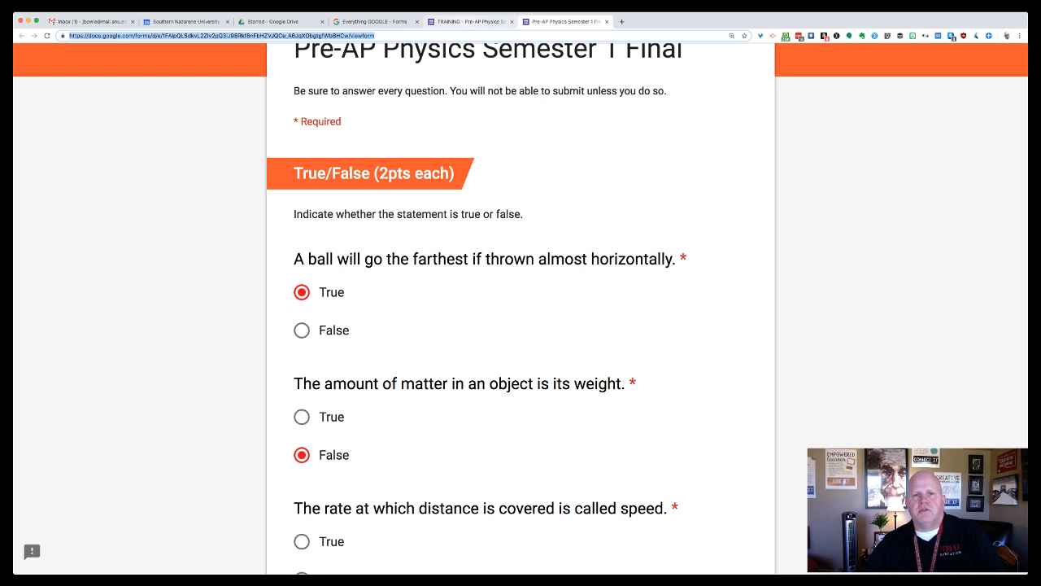
- Close the form preview to return to the editor and highlight the word "edit" in its web address
left_click(473, 22)
key("ctrl+Tab")
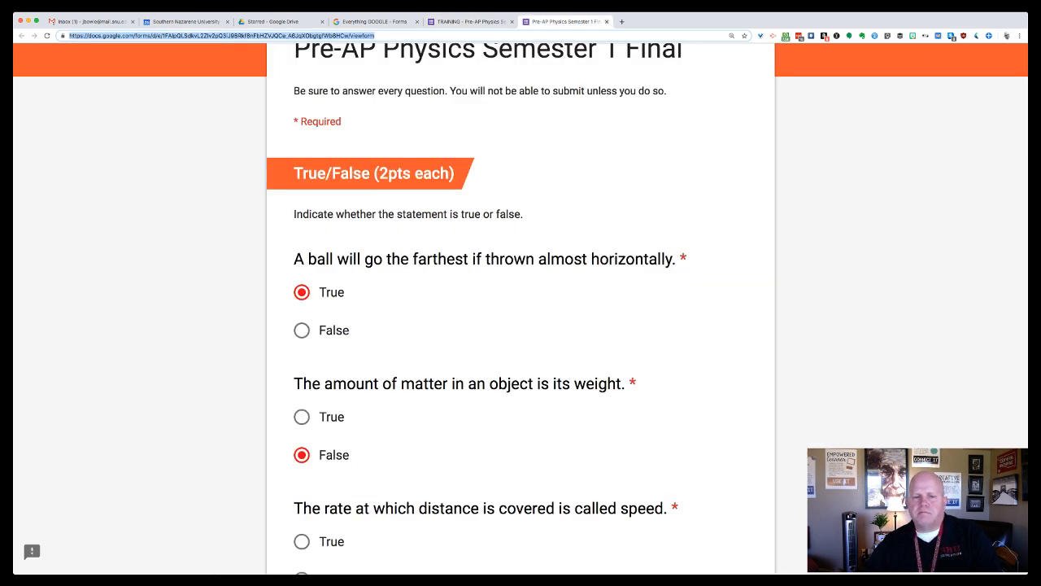
key("super+Tab")
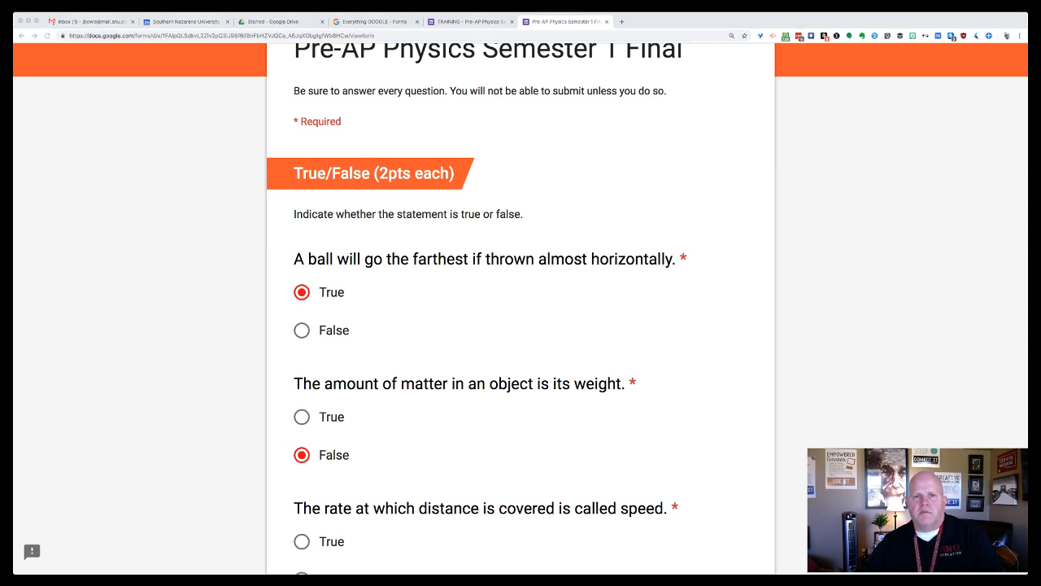
key("ctrl+w")
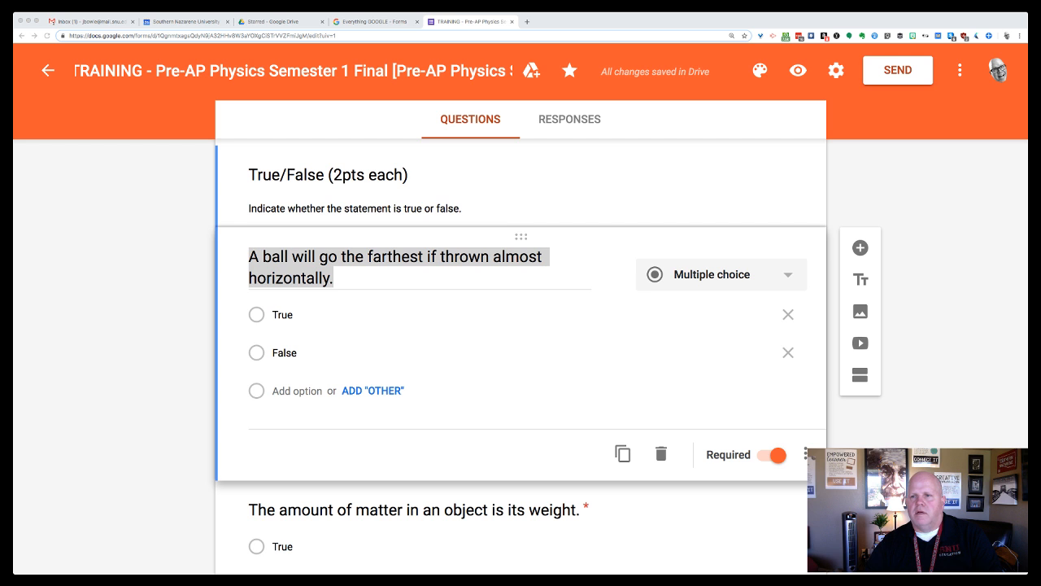
double_click(314, 35)
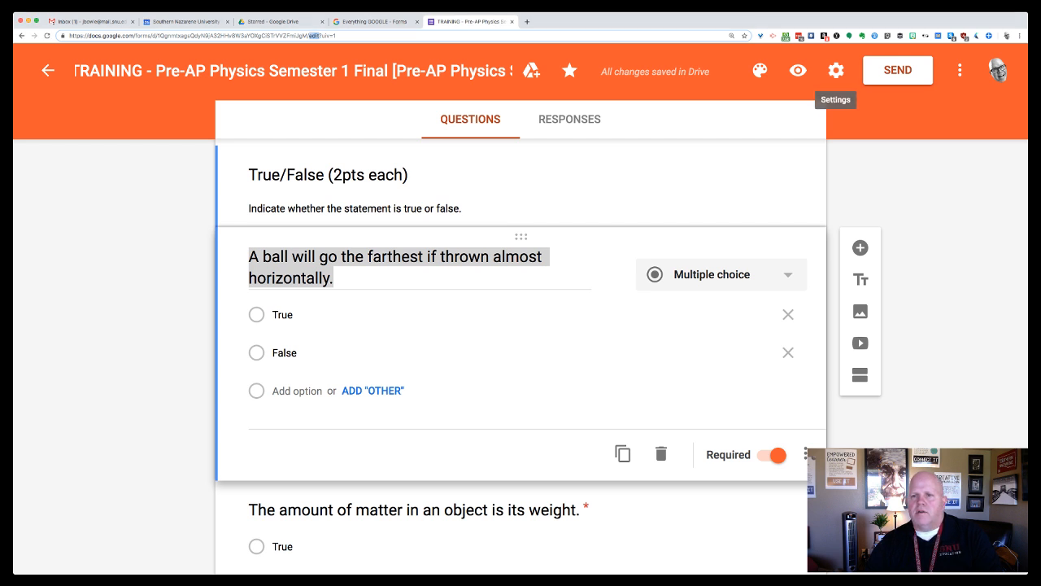
- In the form's general settings, turn on email address collection without response receipts and limit the form to 1 response
left_click(836, 70)
left_click(837, 71)
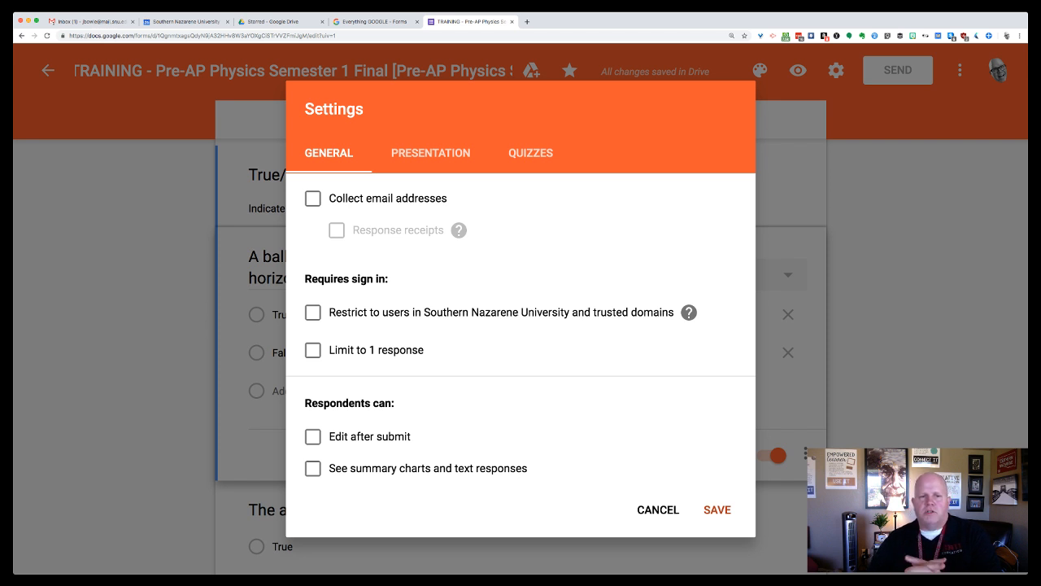
left_click(313, 199)
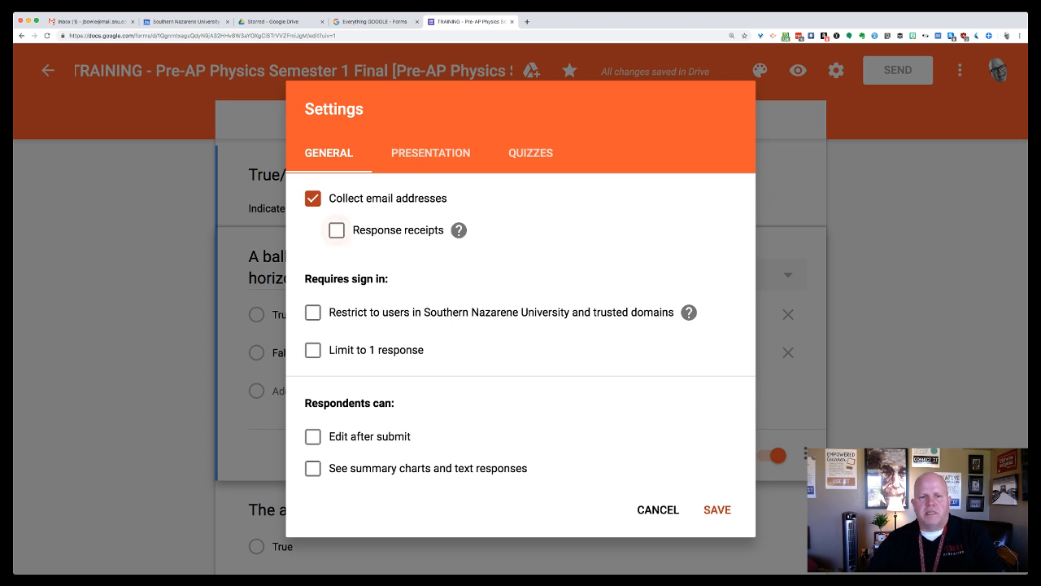
left_click(336, 230)
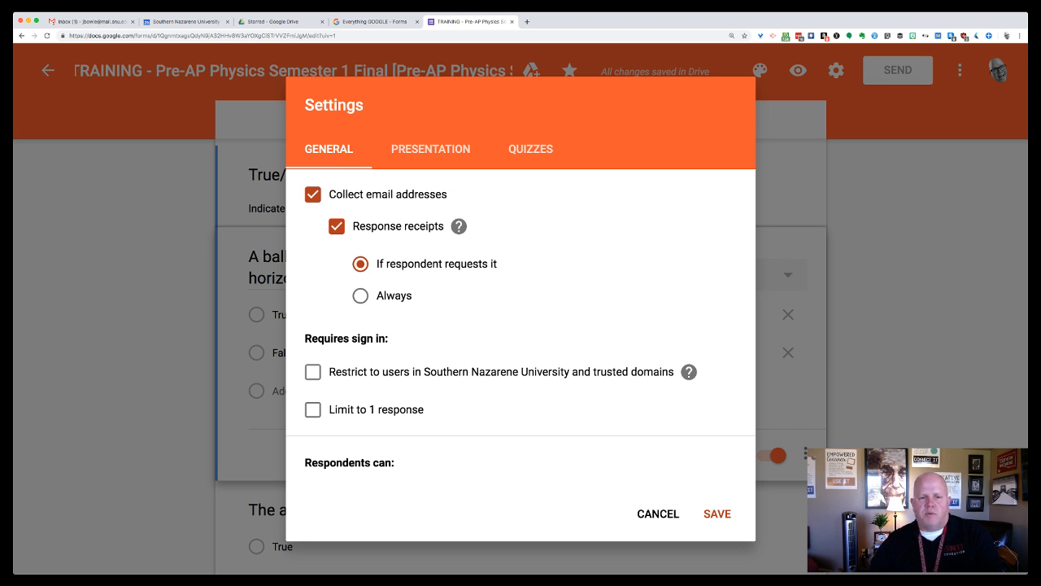
left_click(337, 226)
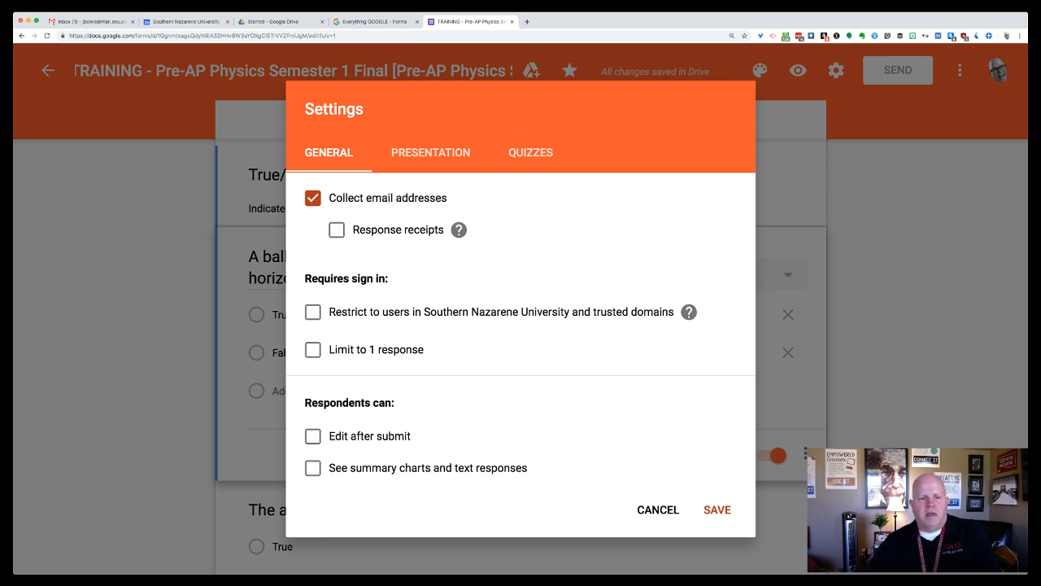
left_click(312, 349)
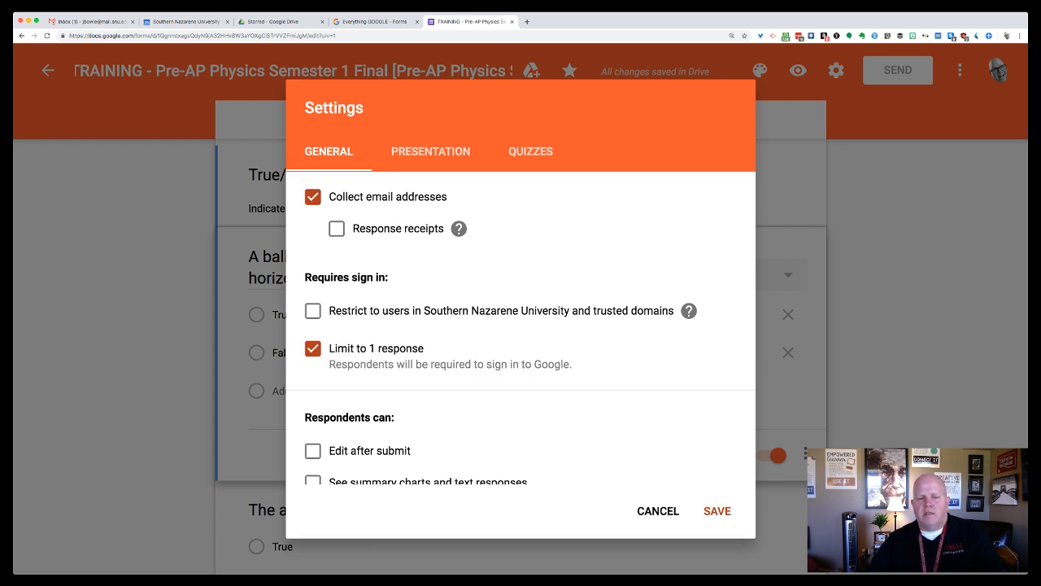
scroll(520, 314, "down", 1)
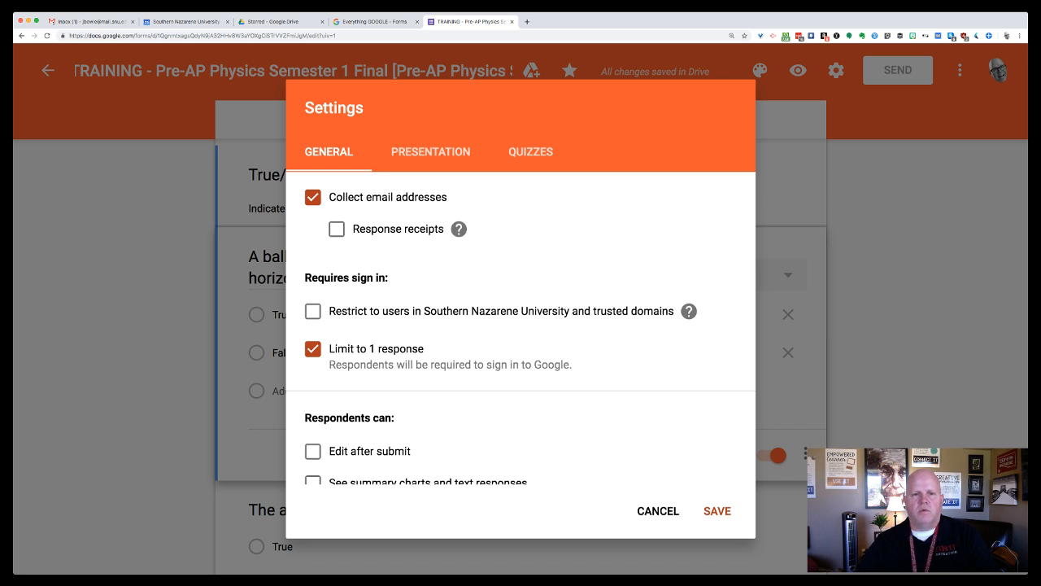
- In the presentation settings, enable the progress bar and shuffled question order, and select the confirmation message text
left_click(430, 151)
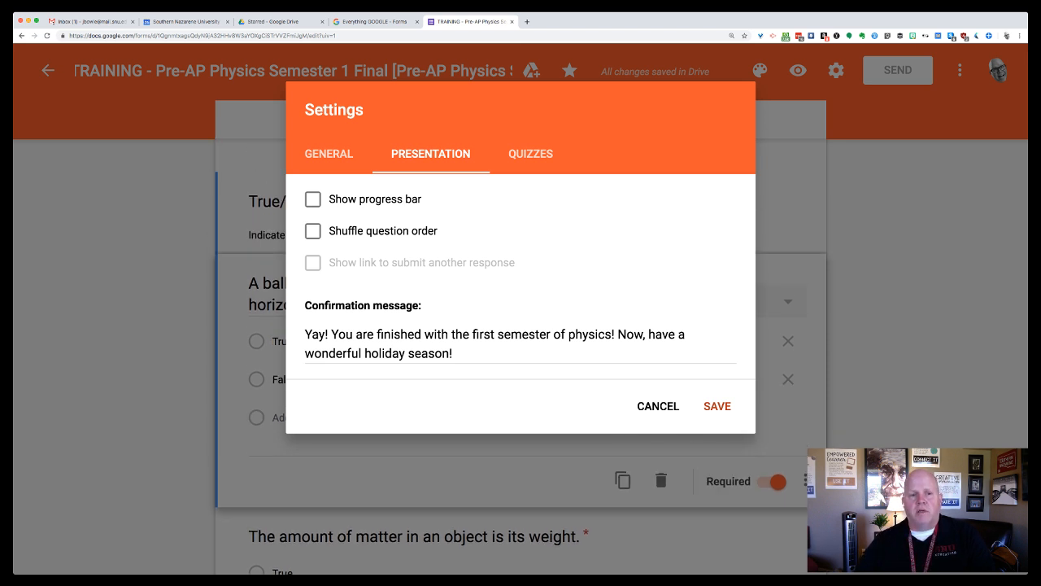
left_click(313, 199)
left_click(312, 232)
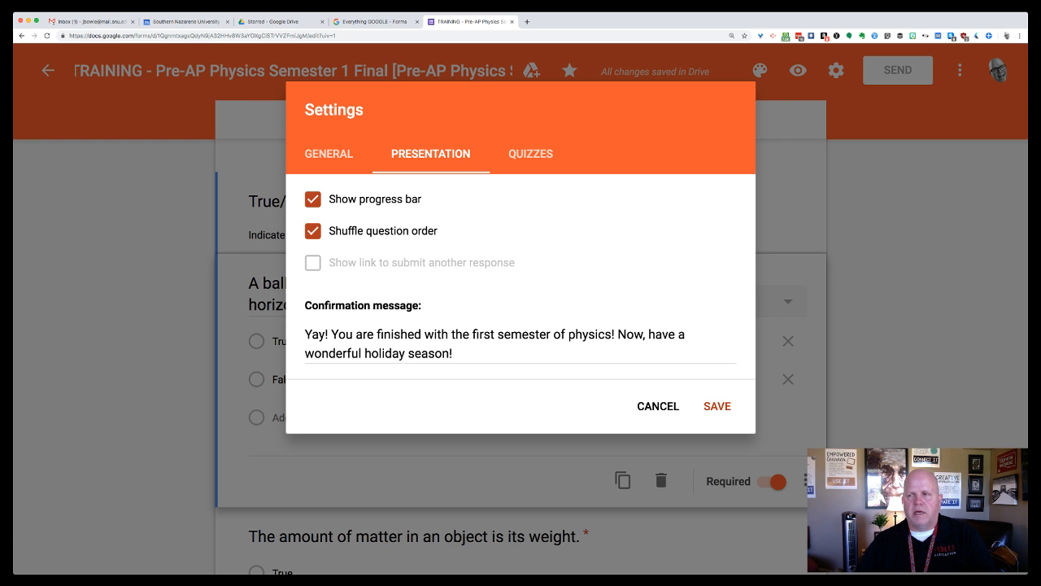
scroll(521, 325, "down", 1)
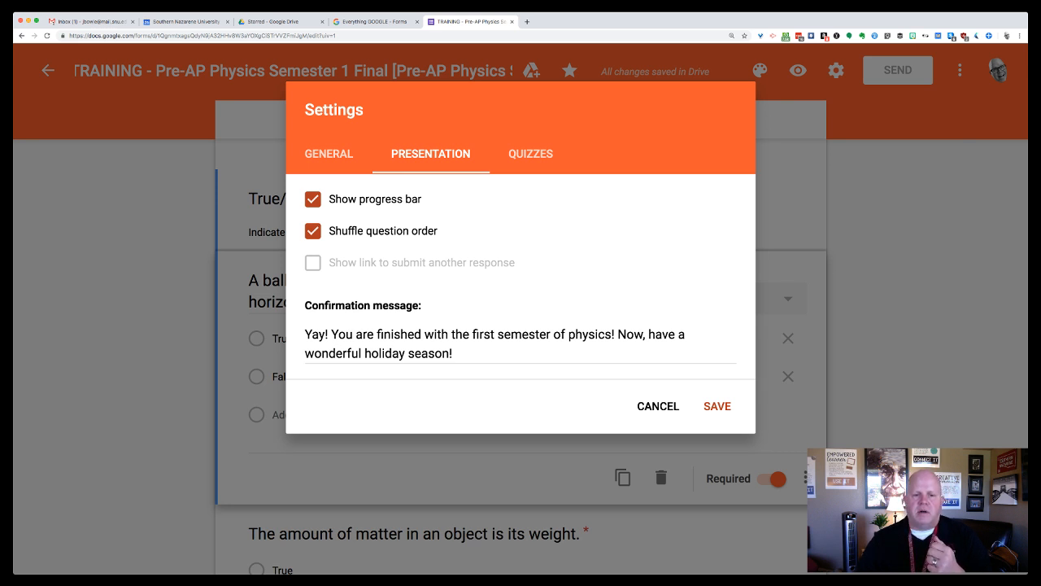
triple_click(456, 353)
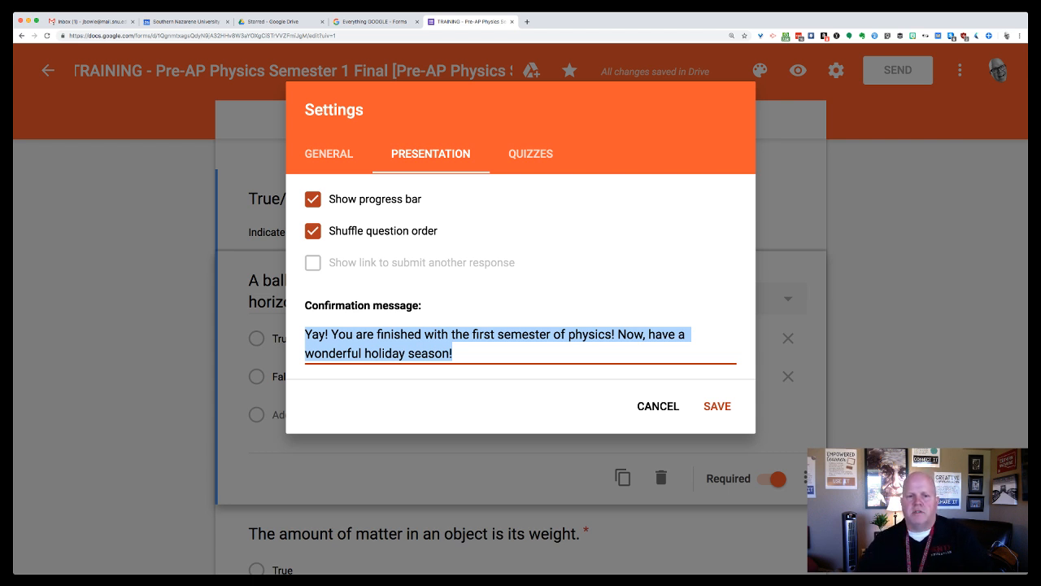
- Make the form a quiz with grades released later, after manual review, and save the settings
left_click(530, 154)
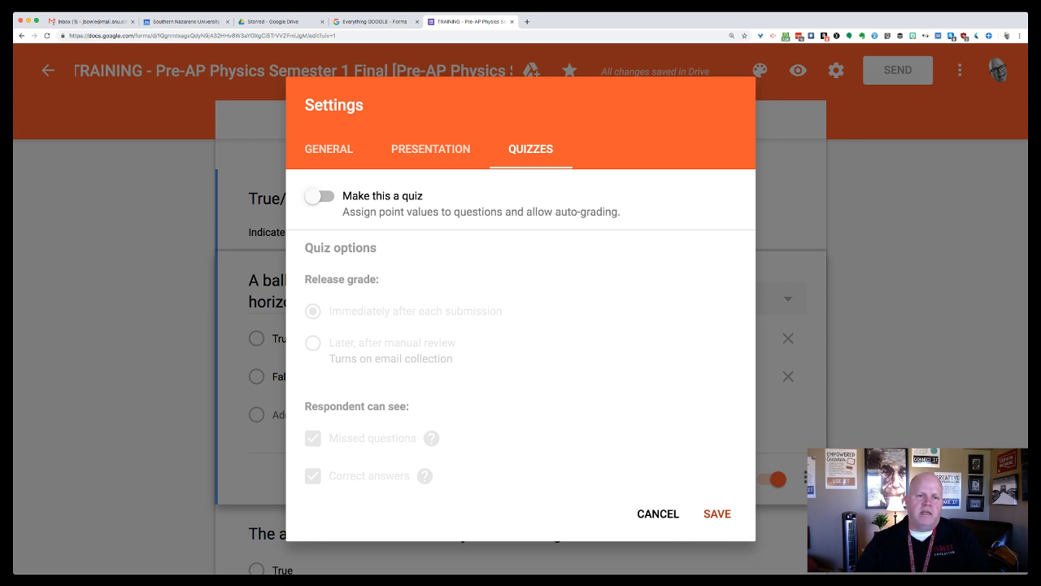
left_click(320, 196)
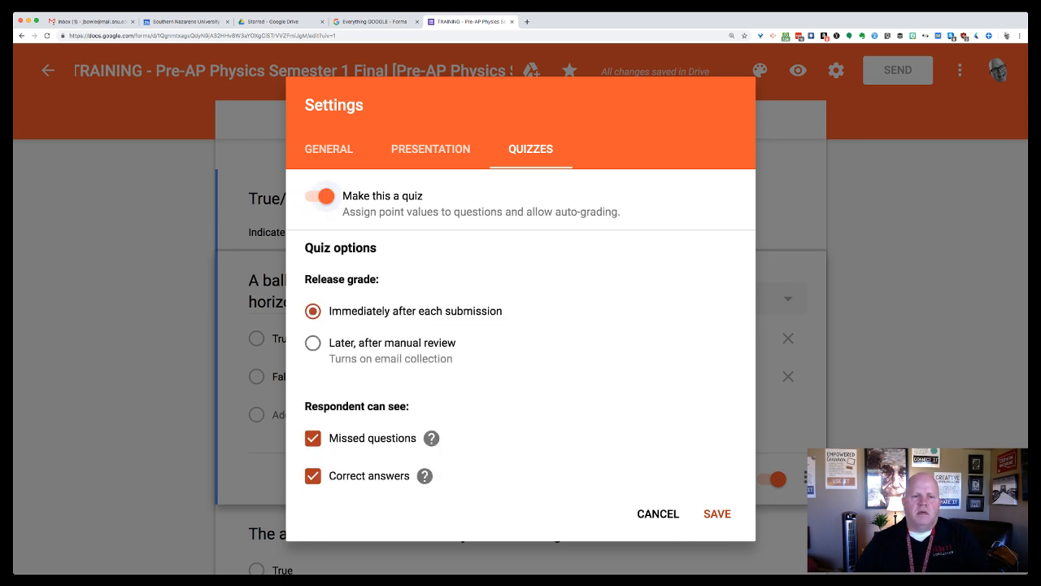
scroll(520, 325, "down", 2)
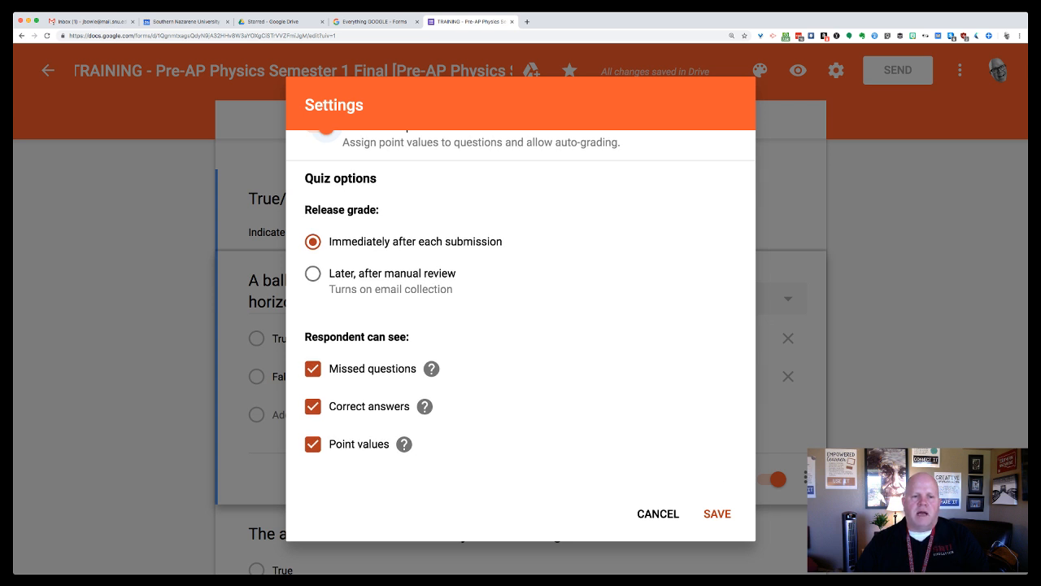
left_click(313, 273)
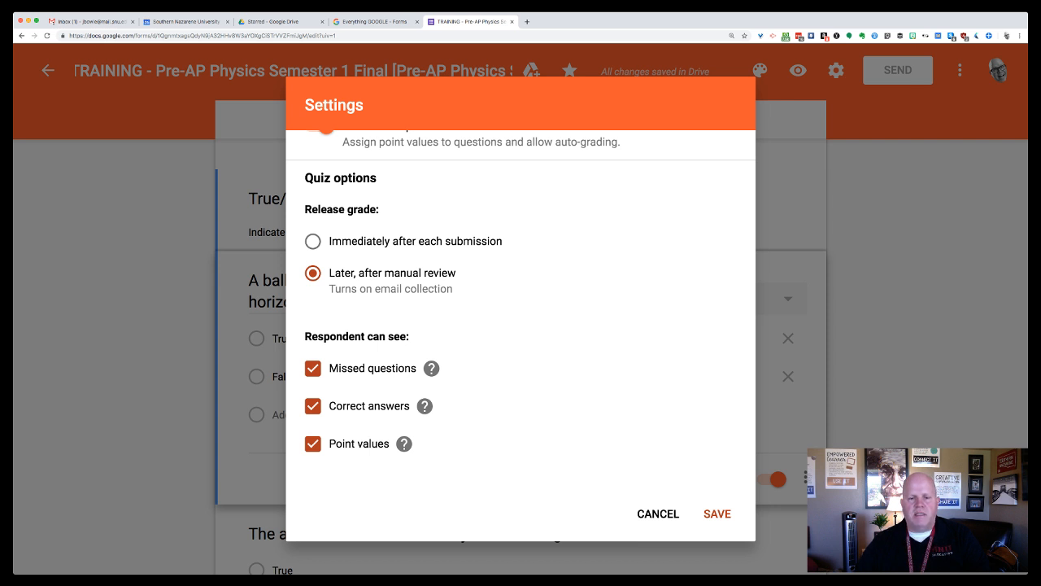
scroll(520, 326, "up", 3)
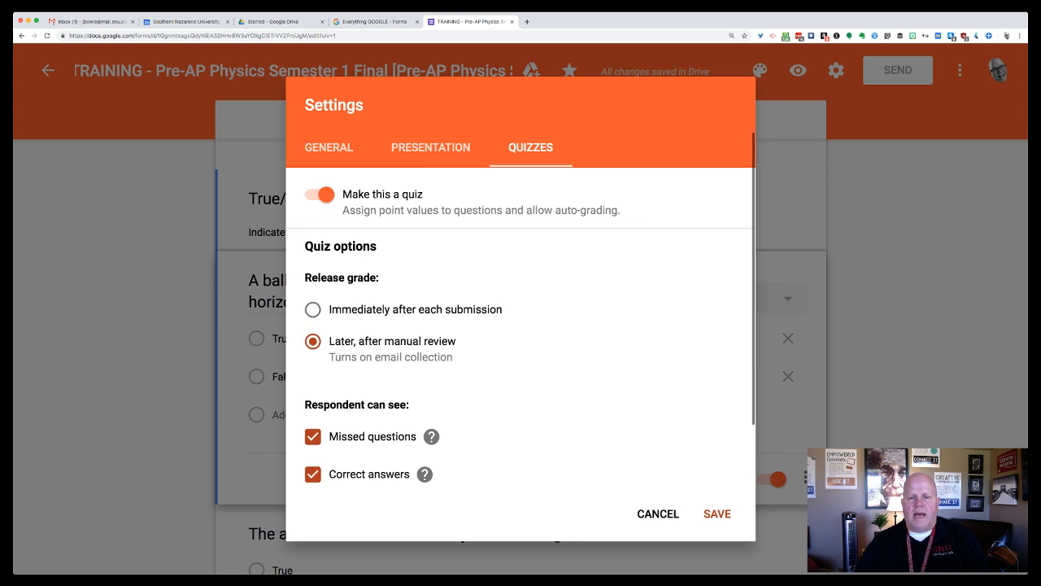
left_click(719, 514)
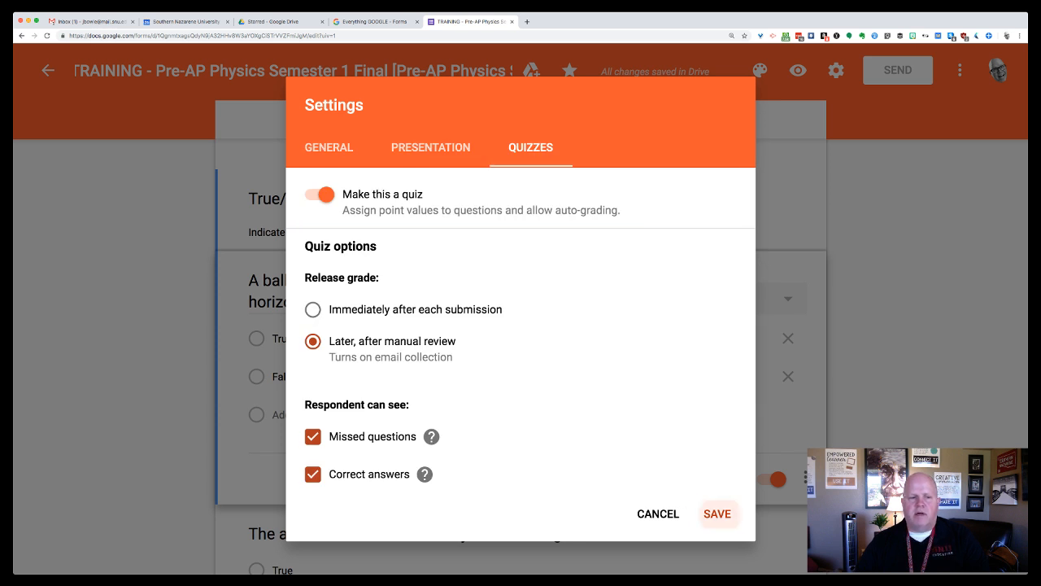
- In the answer key of the ball question, assign 1 point and mark False as the correct answer
scroll(520, 325, "down", 1)
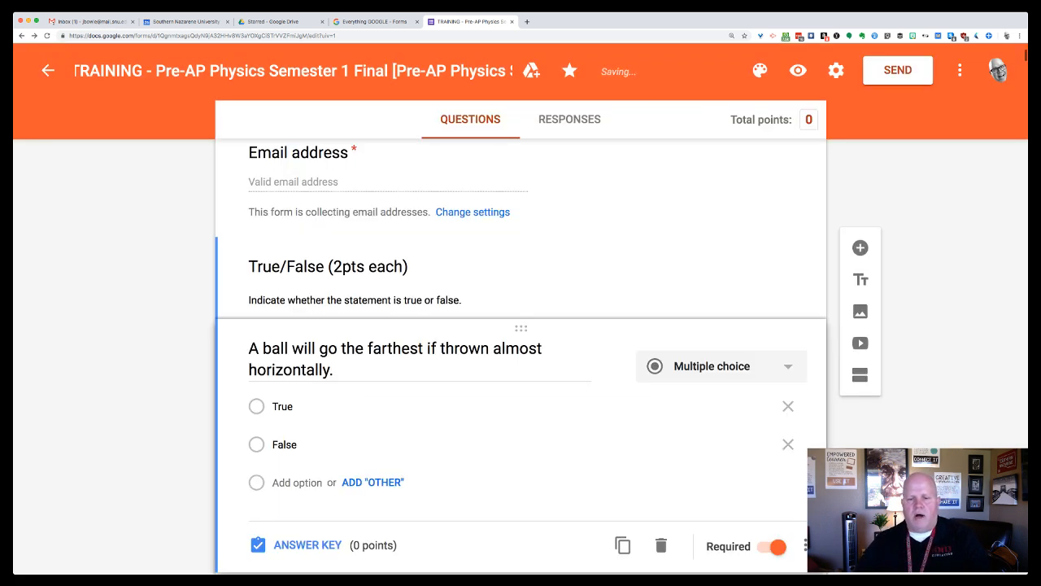
scroll(521, 358, "down", 4)
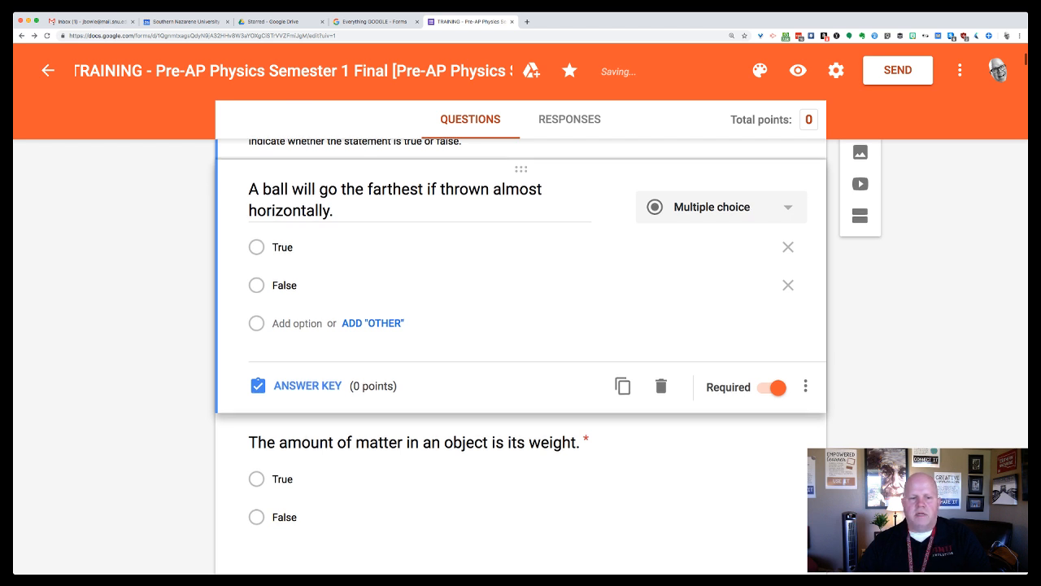
left_click(307, 386)
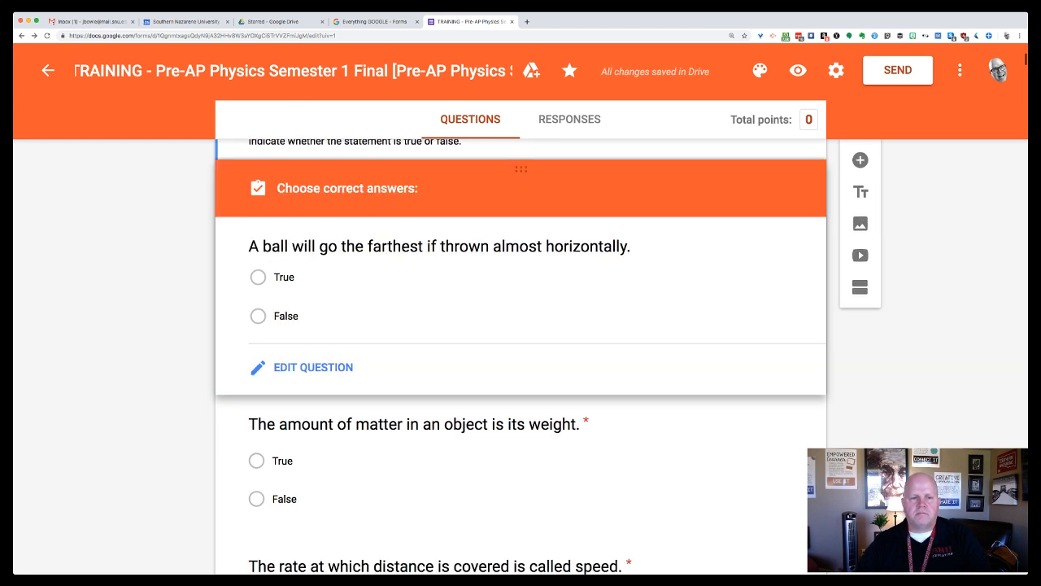
left_click(743, 256)
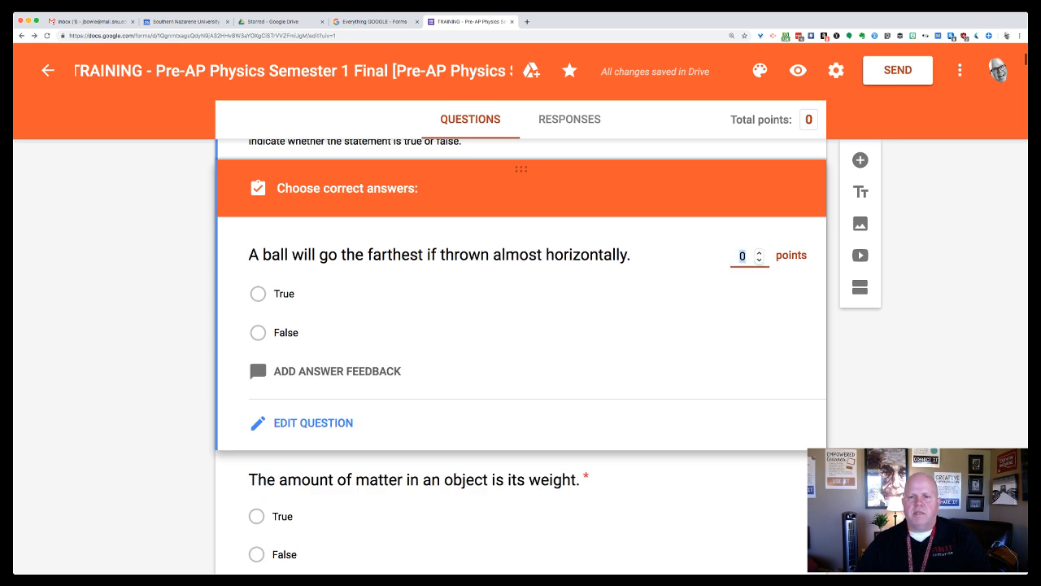
type("1")
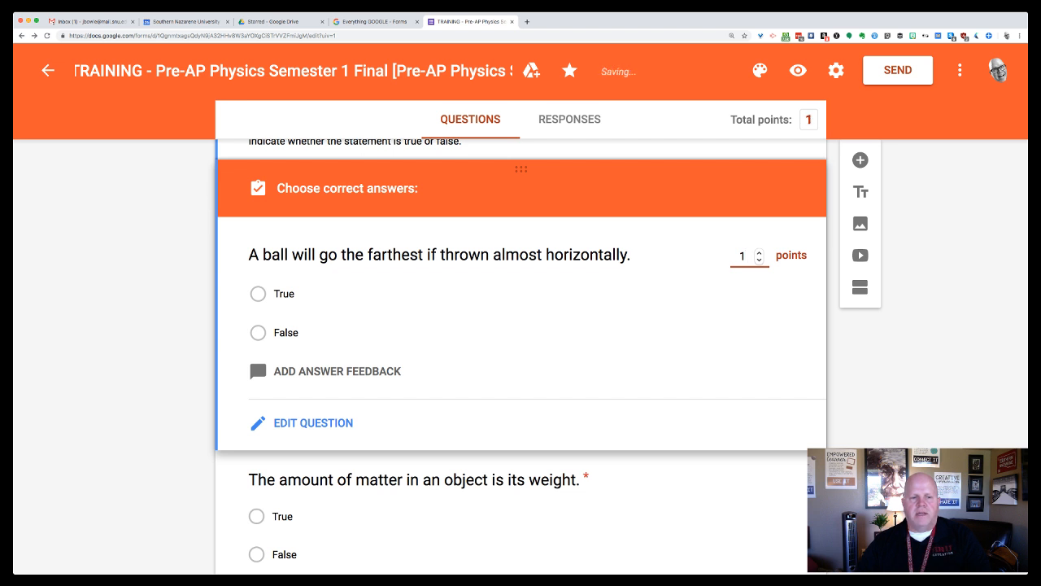
left_click(259, 333)
scroll(521, 342, "down", 3)
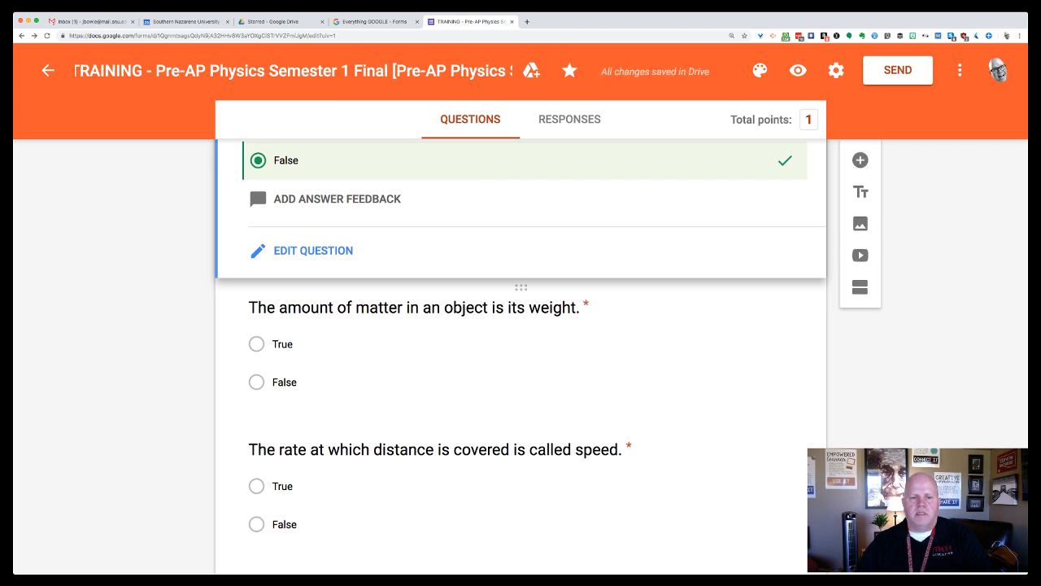
- In the answer key of the amount of matter question, mark False as the correct answer
left_click(282, 344)
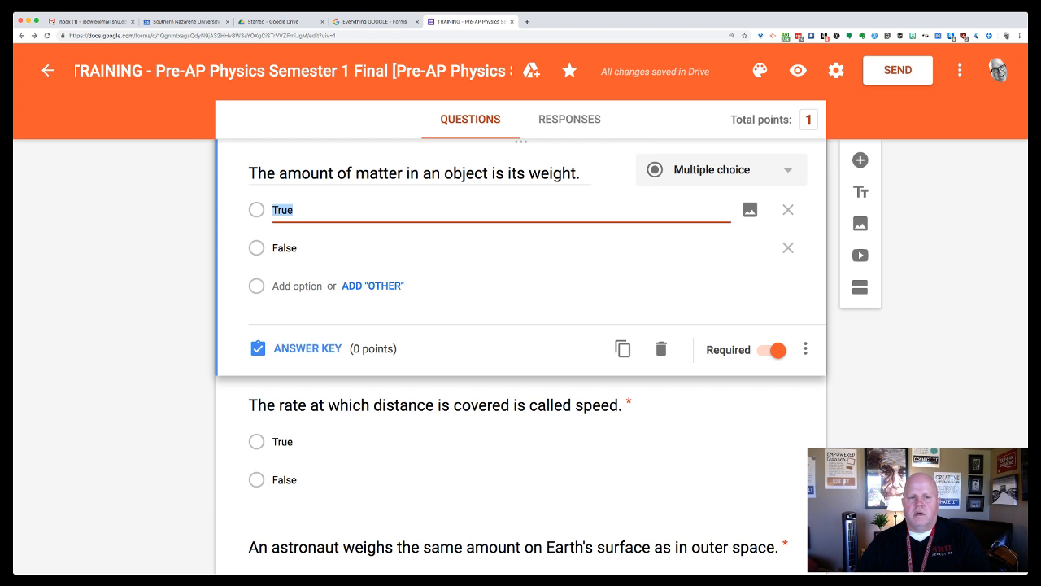
scroll(521, 406, "down", 1)
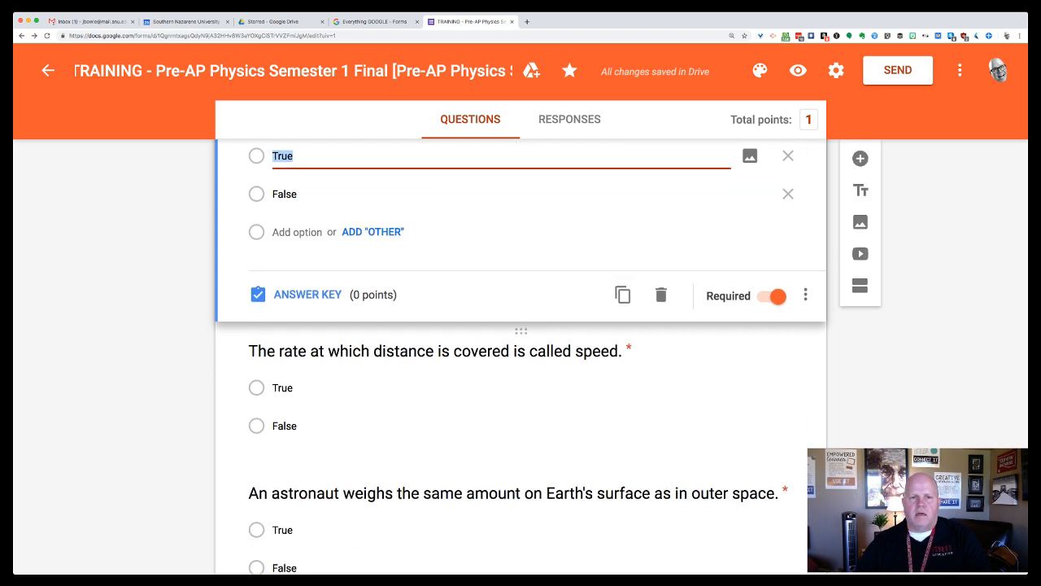
scroll(521, 358, "up", 2)
left_click(284, 536)
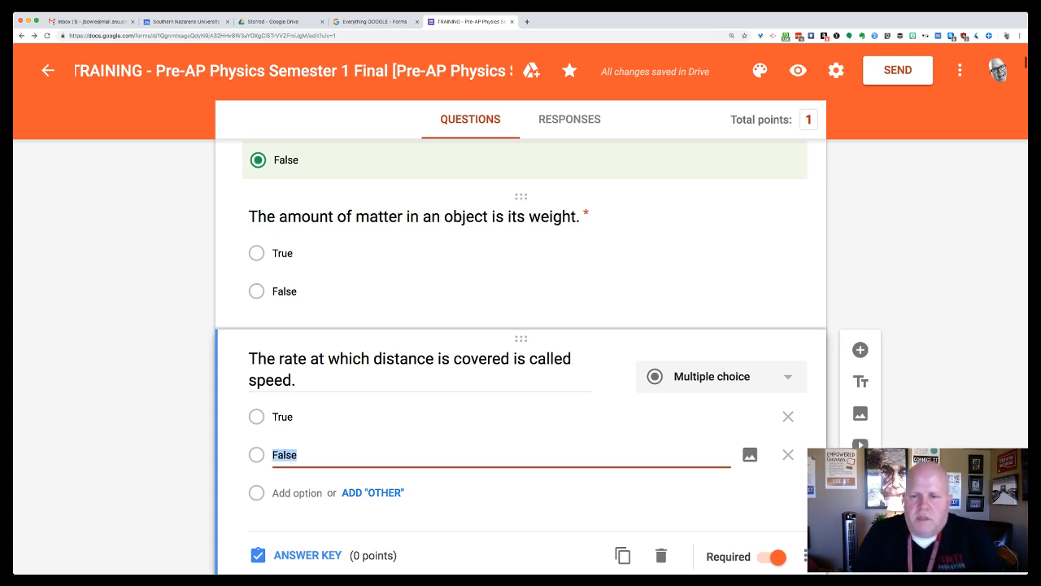
left_click(319, 253)
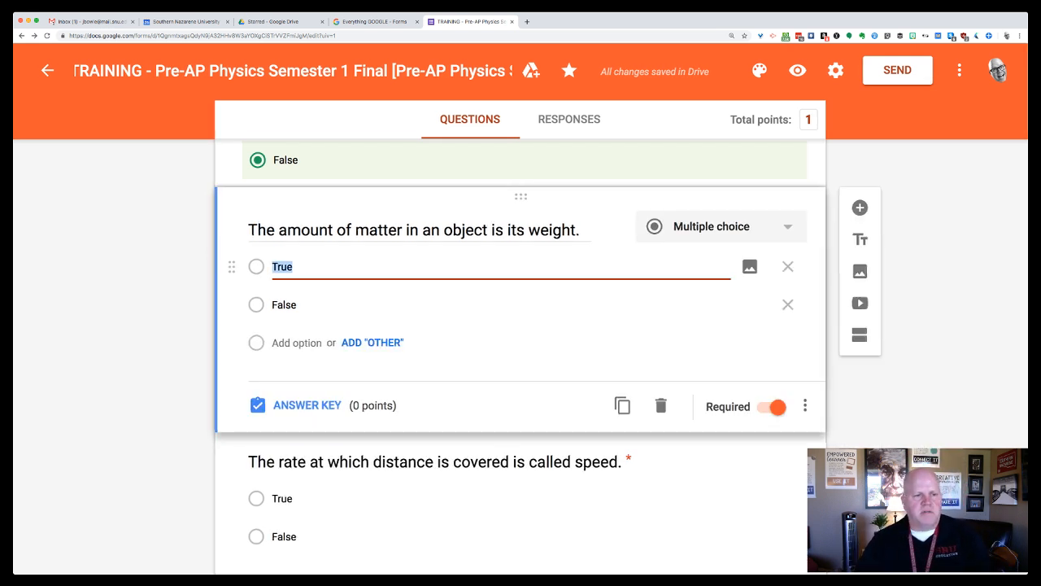
scroll(520, 276, "up", 1)
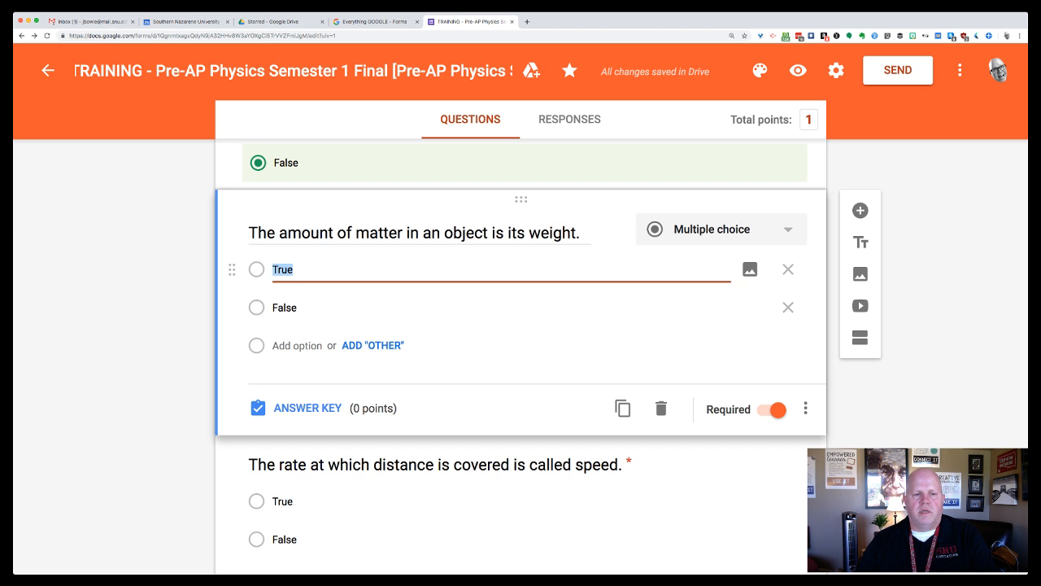
key("Return")
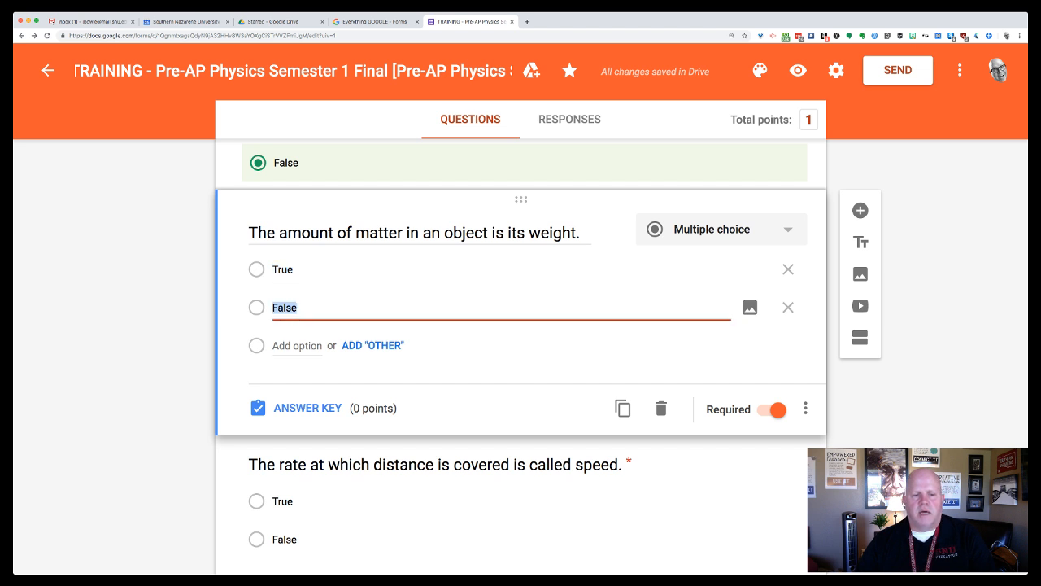
left_click(308, 408)
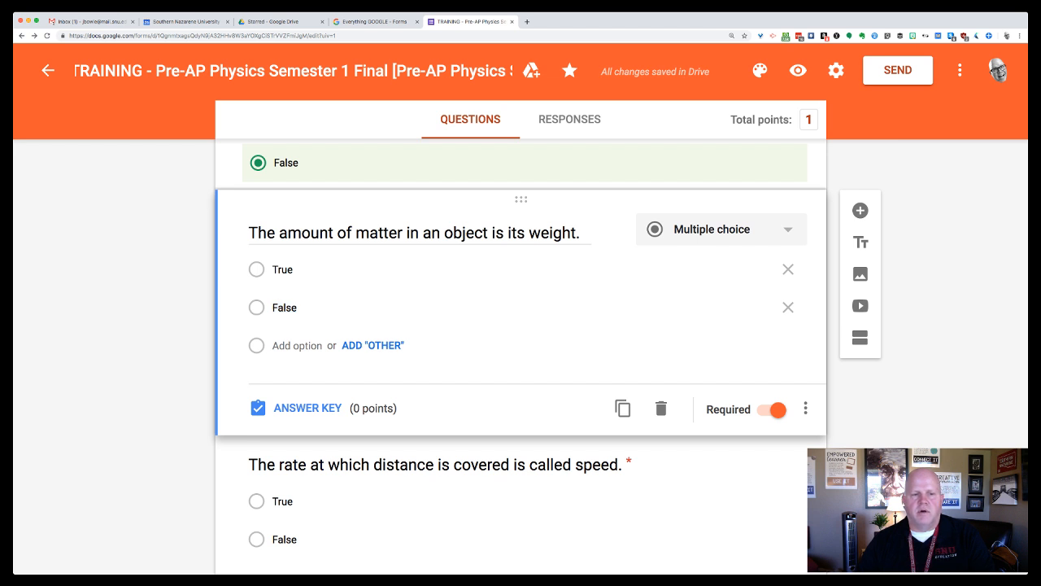
left_click(308, 409)
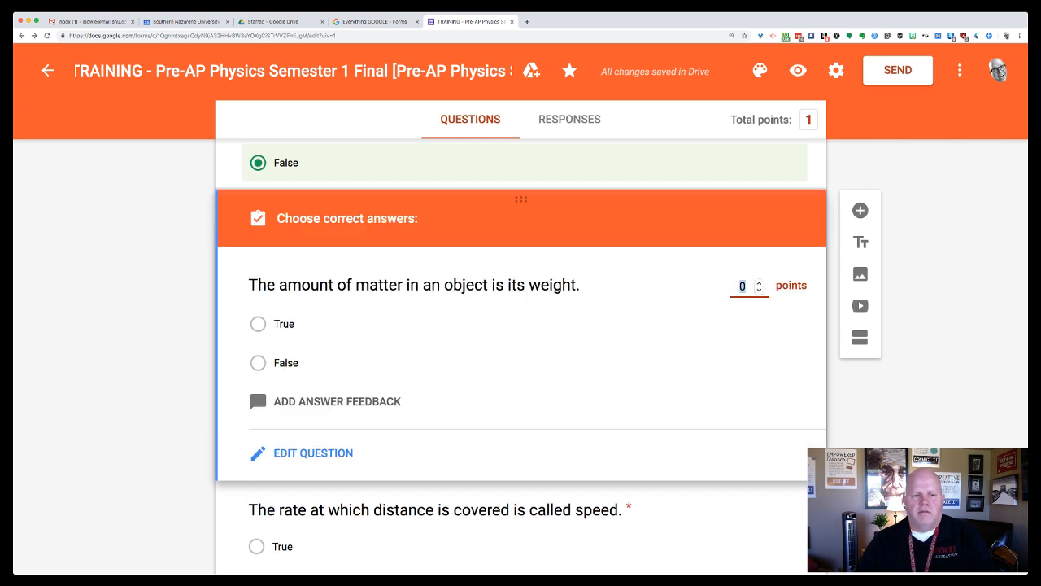
left_click(258, 363)
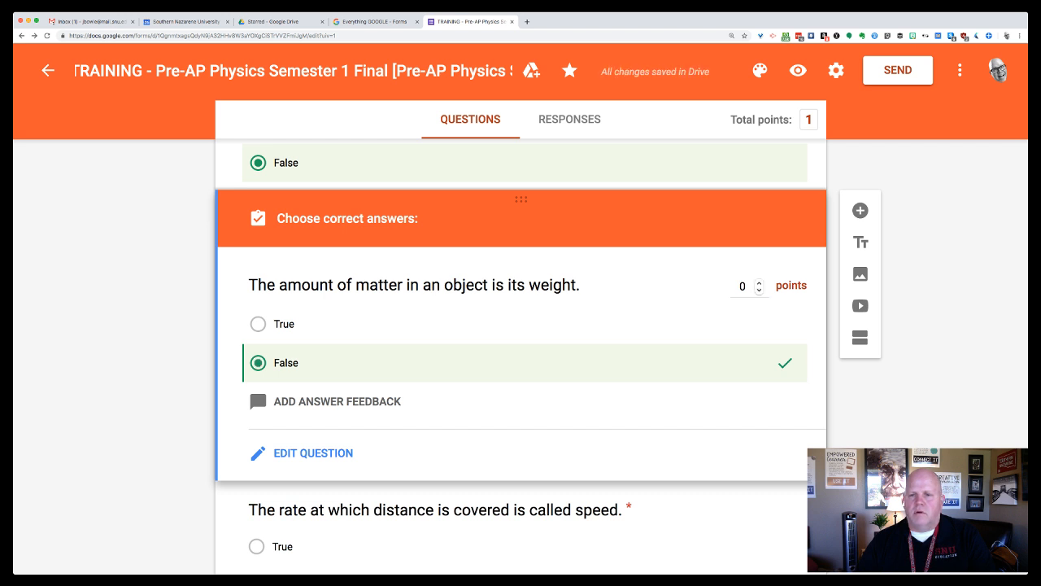
- Set the amount of matter question's value to 1 point in its answer key
left_click(758, 283)
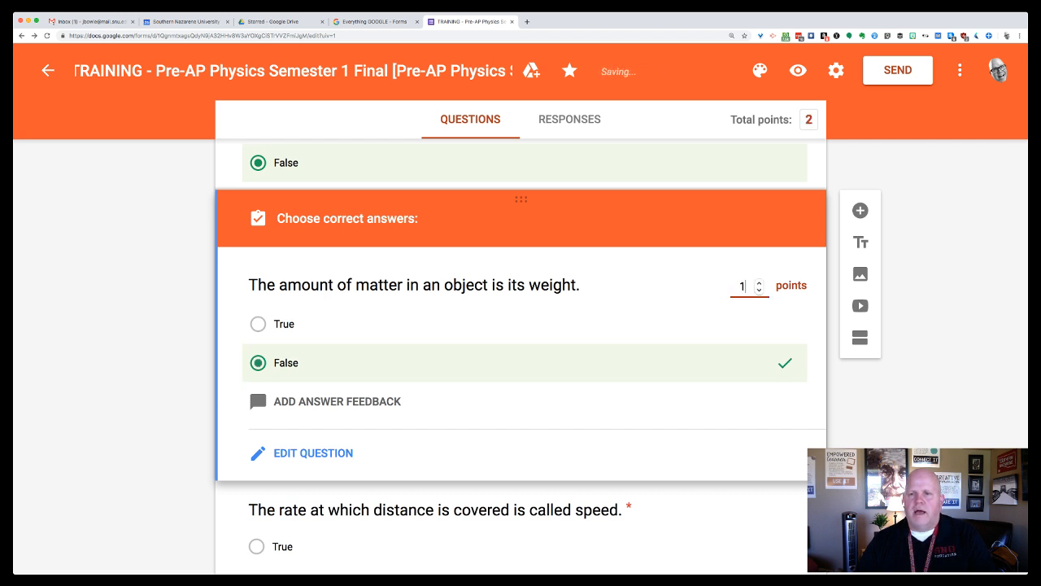
left_click(759, 290)
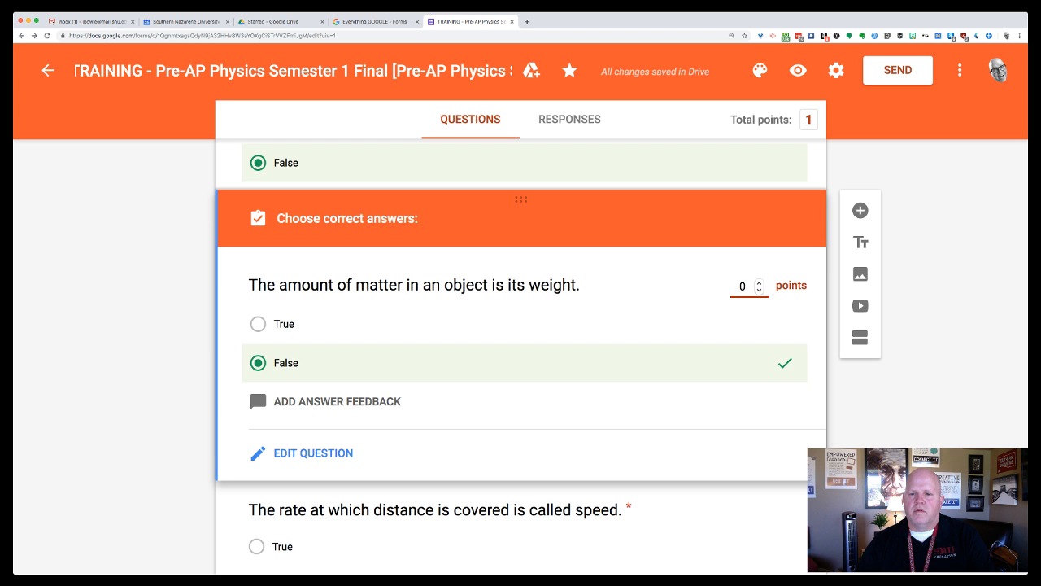
key("Up")
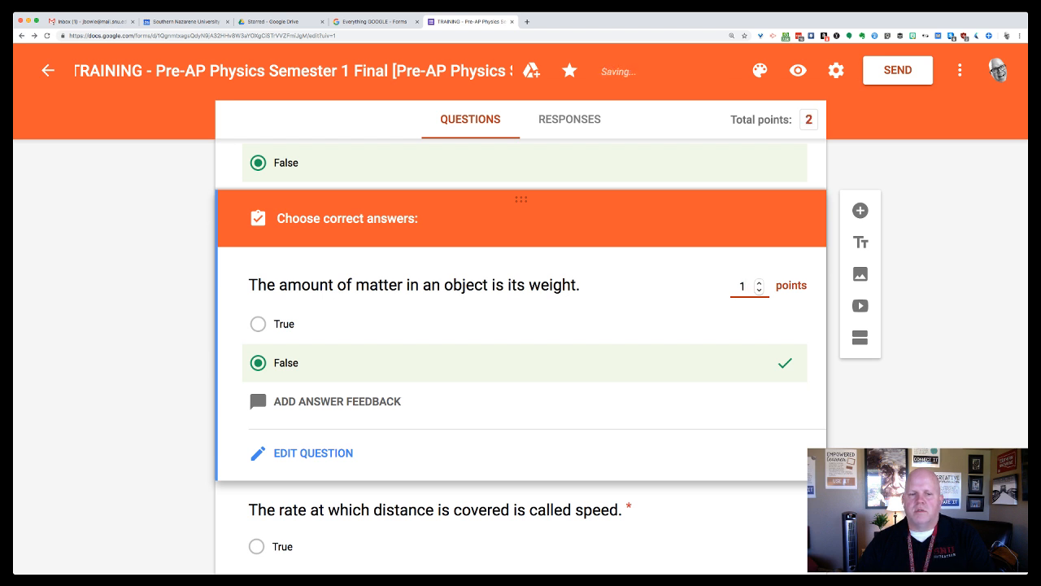
- View the feedback options for incorrect and correct answers on the amount of matter question, and leave without saving any feedback
scroll(521, 325, "down", 2)
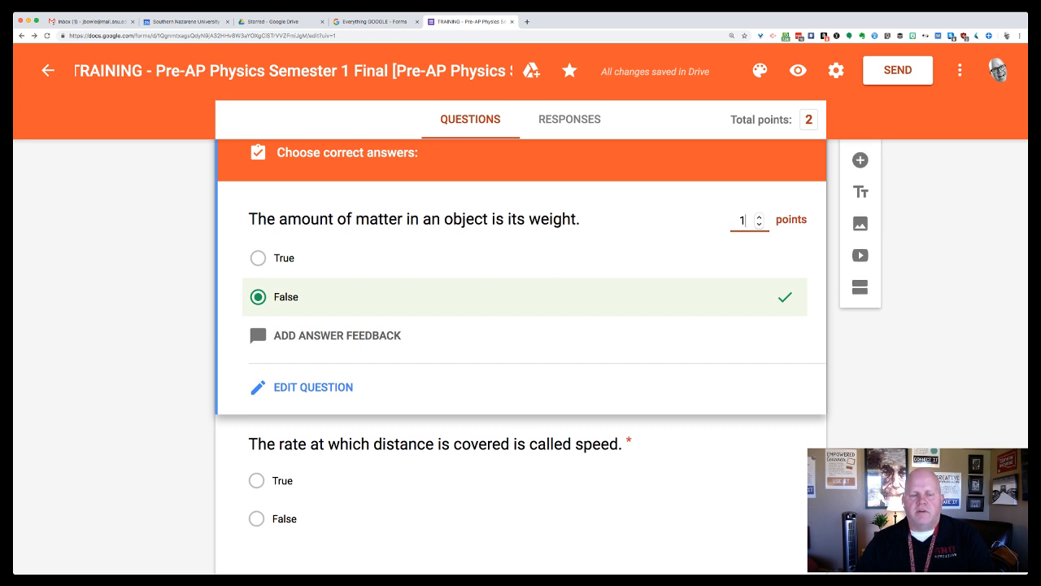
left_click(337, 335)
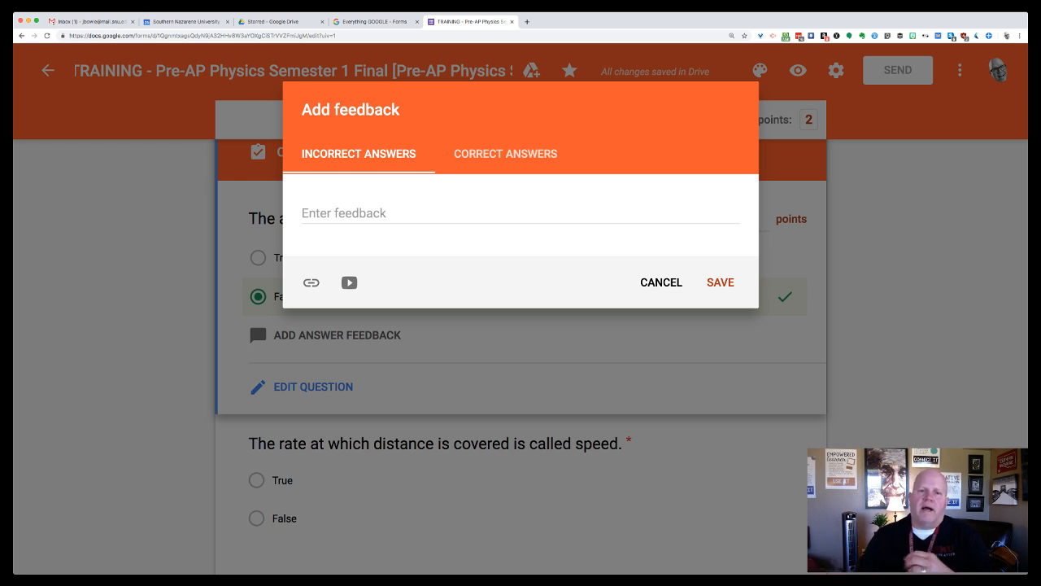
left_click(505, 153)
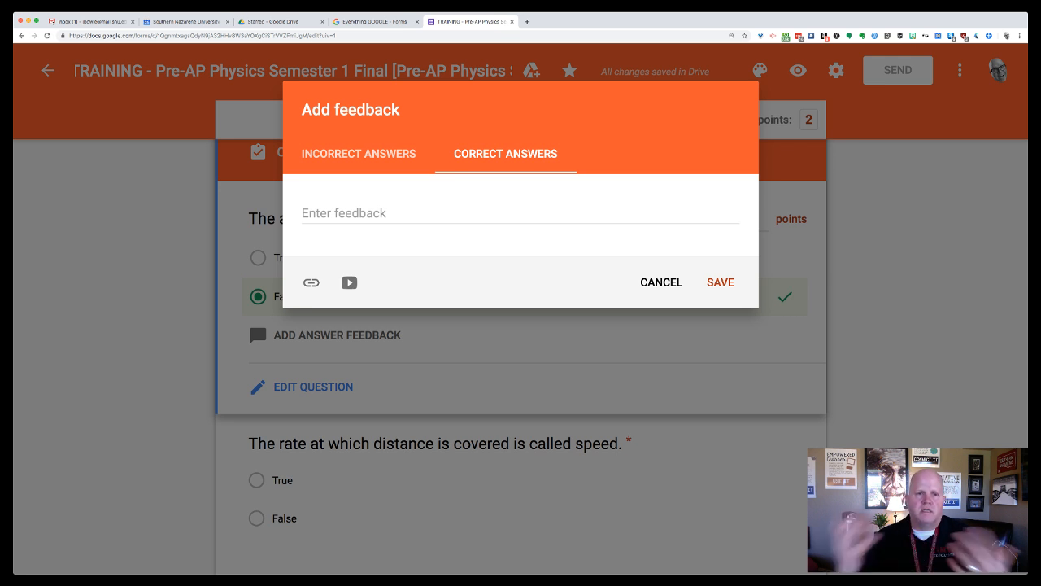
scroll(520, 357, "down", 1)
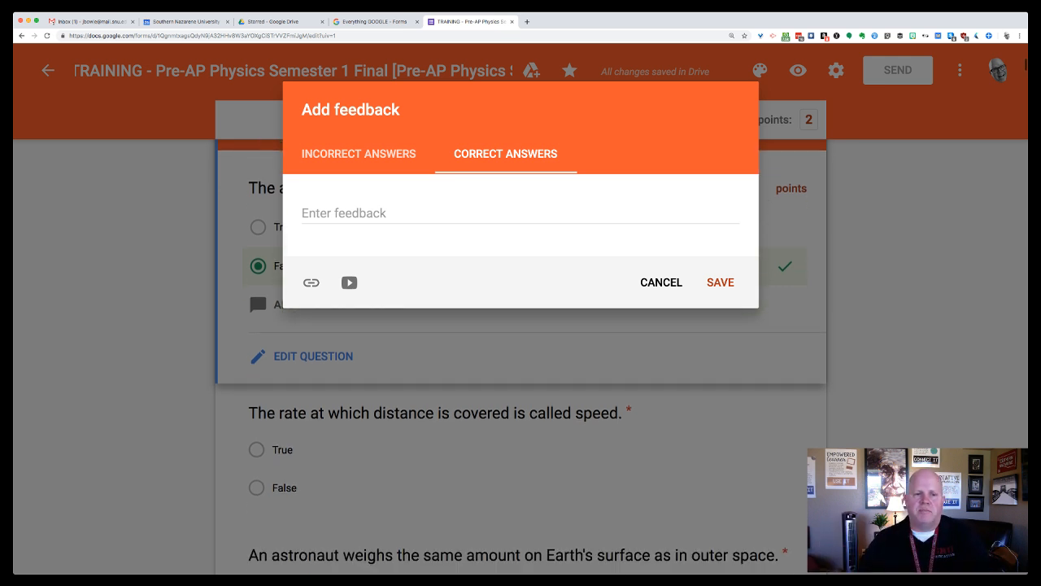
scroll(521, 358, "up", 1)
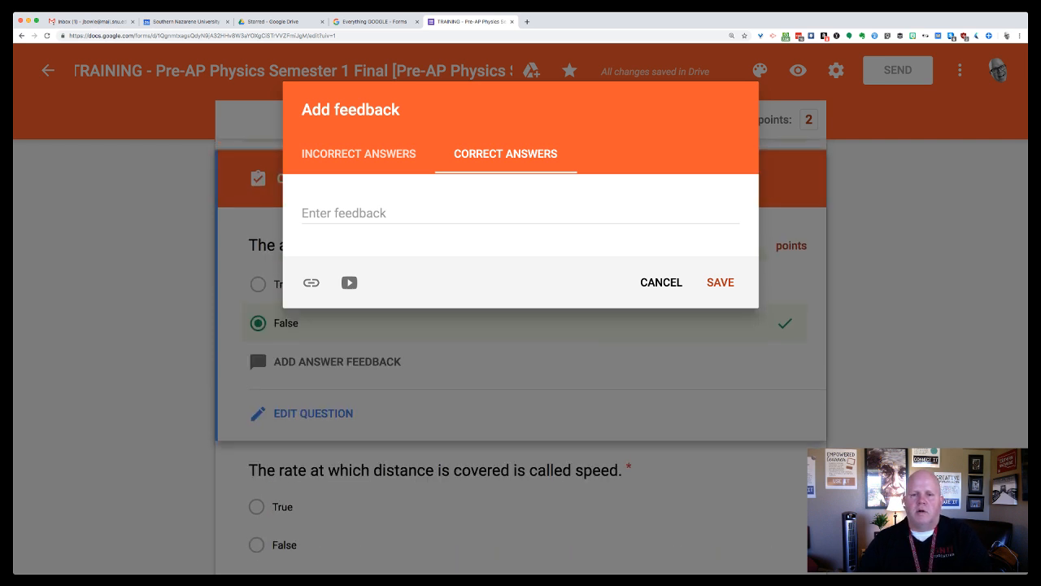
left_click(646, 283)
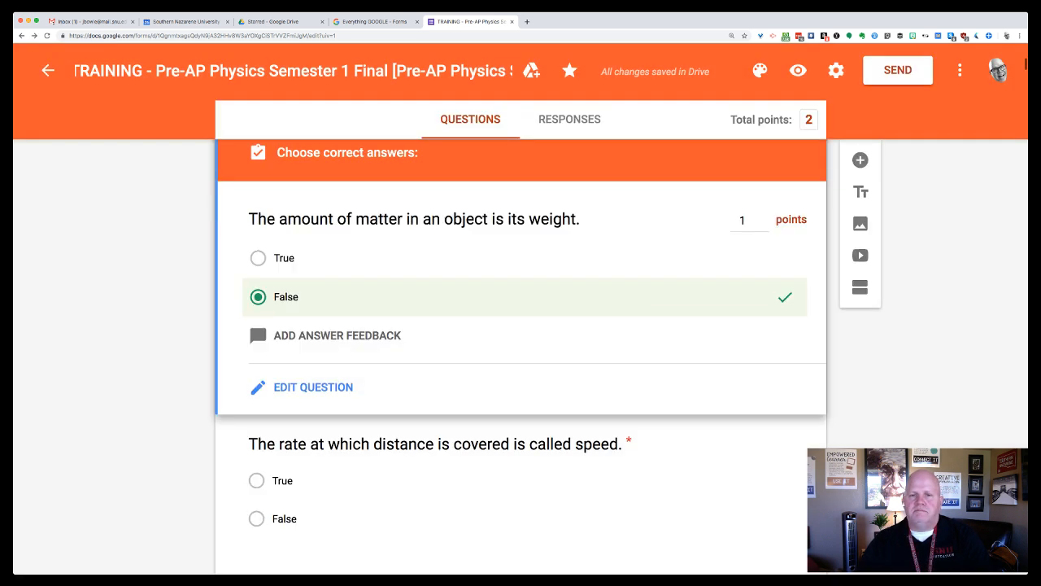
- Look through the remaining true/false questions and on to the first questions of the Multiple Choice section
scroll(520, 325, "down", 1)
scroll(521, 325, "up", 3)
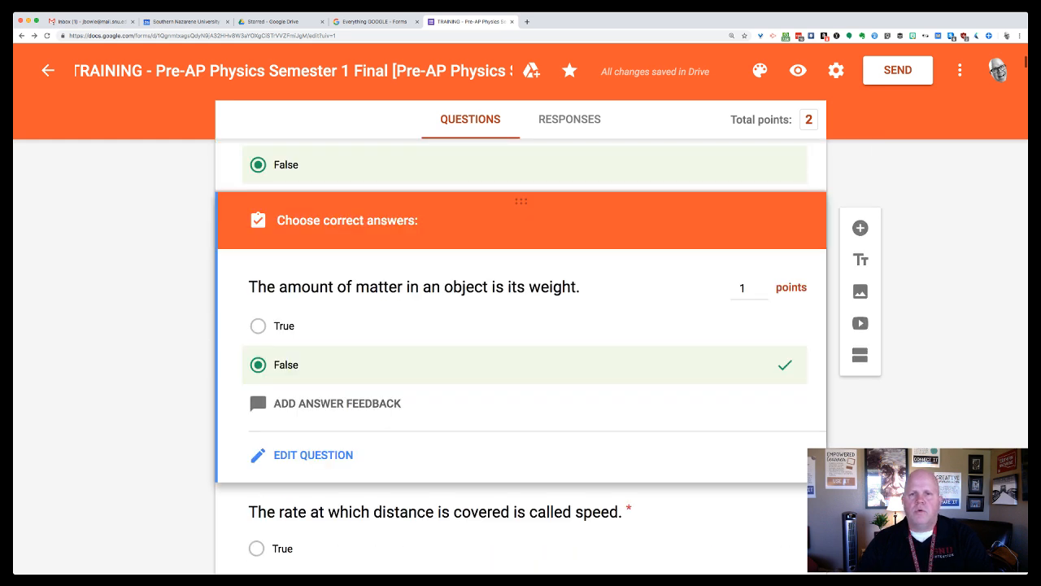
scroll(520, 358, "up", 3)
scroll(521, 357, "down", 4)
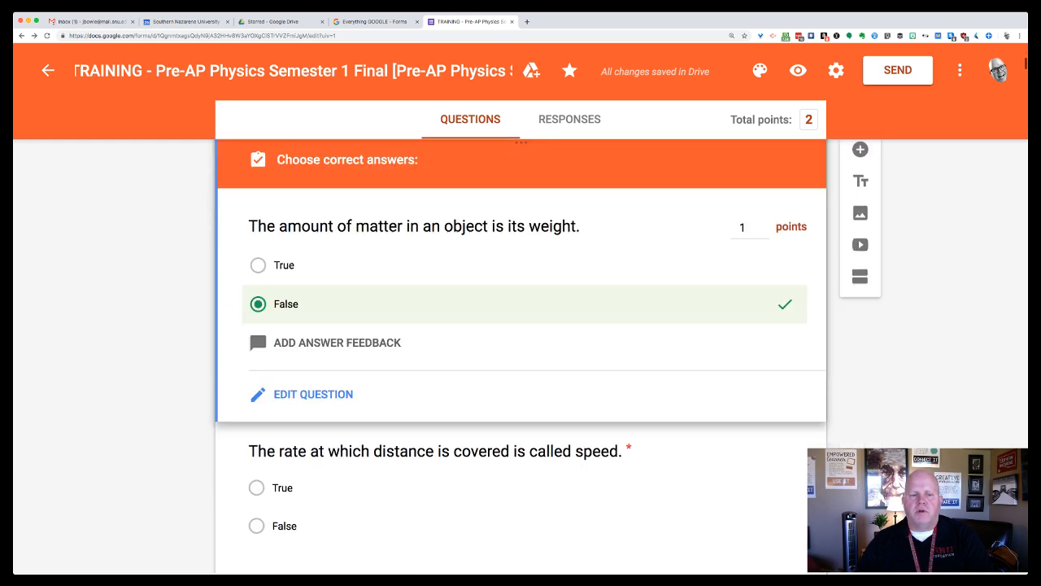
scroll(521, 358, "down", 12)
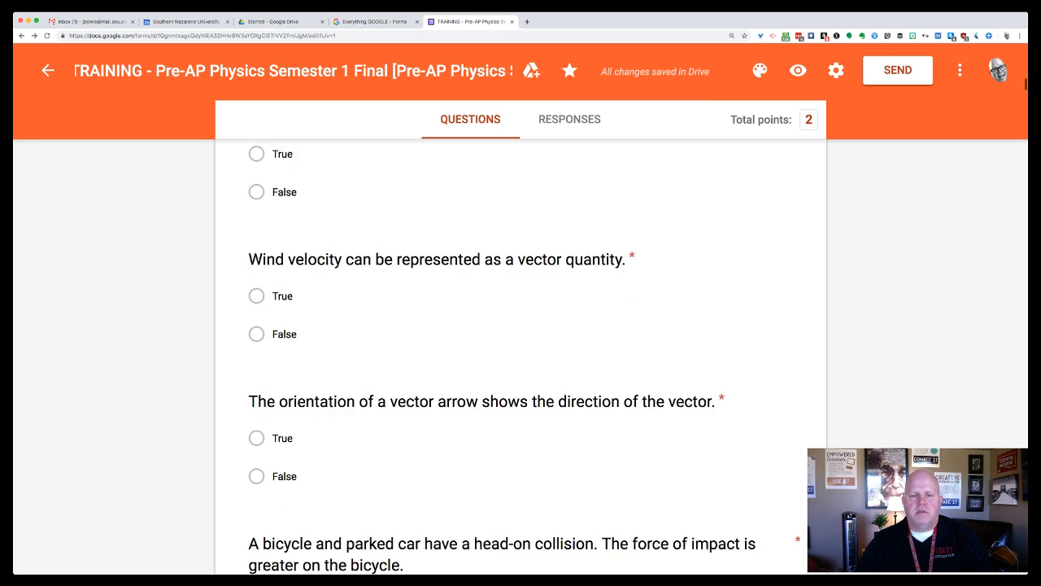
scroll(521, 358, "down", 14)
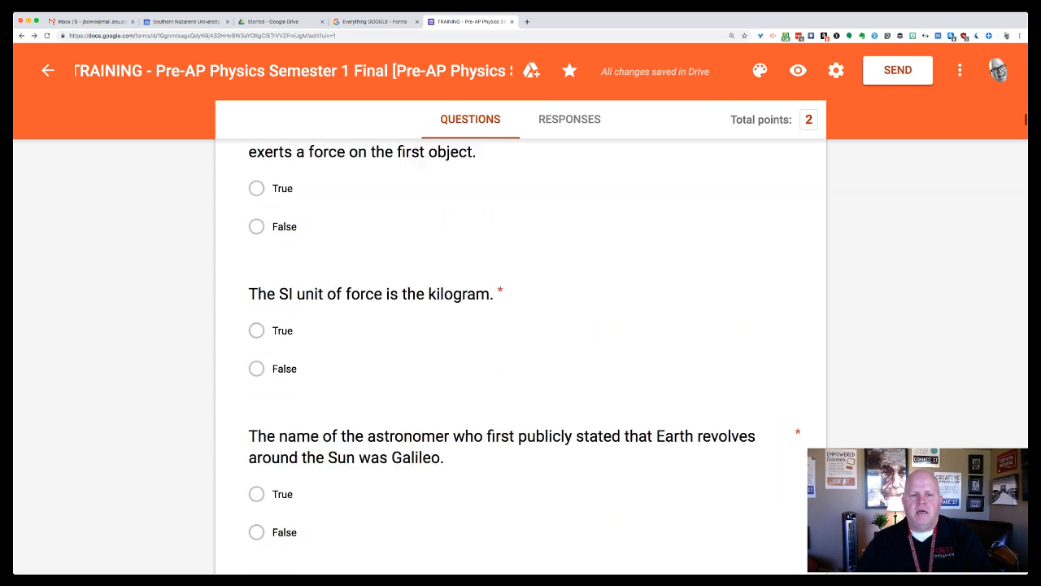
scroll(521, 358, "down", 13)
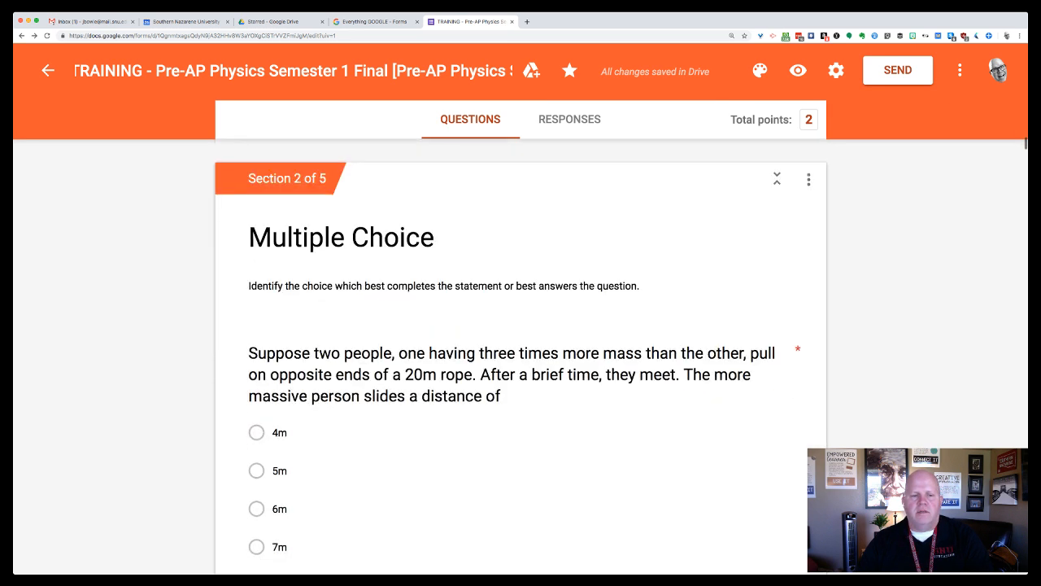
scroll(520, 358, "down", 2)
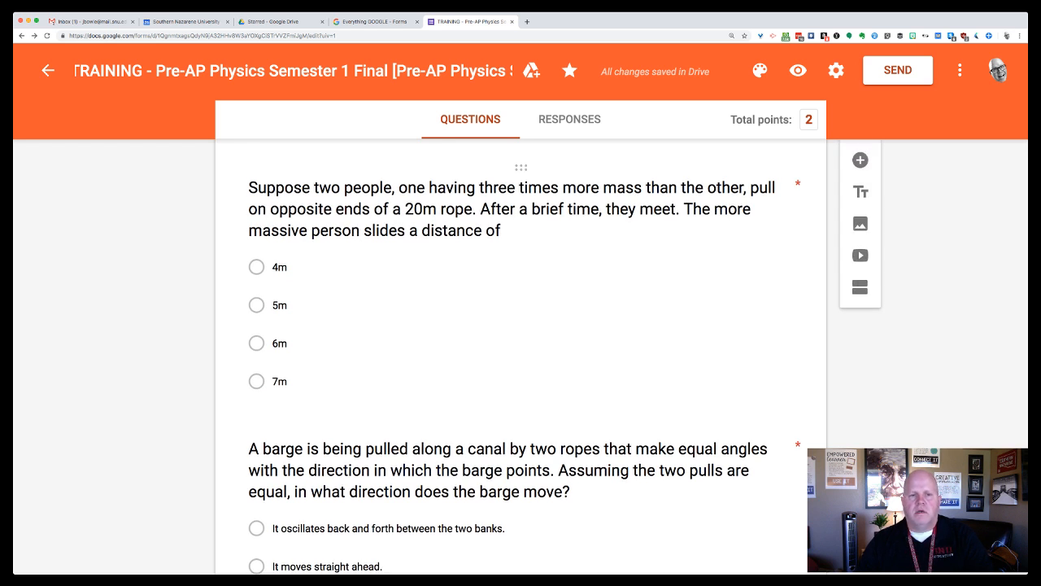
scroll(520, 358, "down", 1)
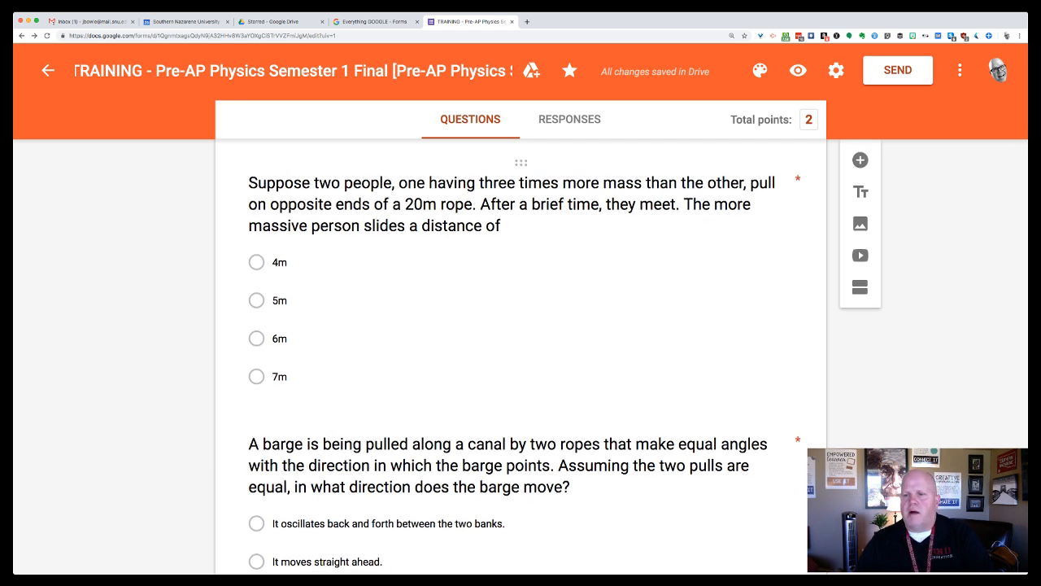
scroll(520, 358, "up", 1)
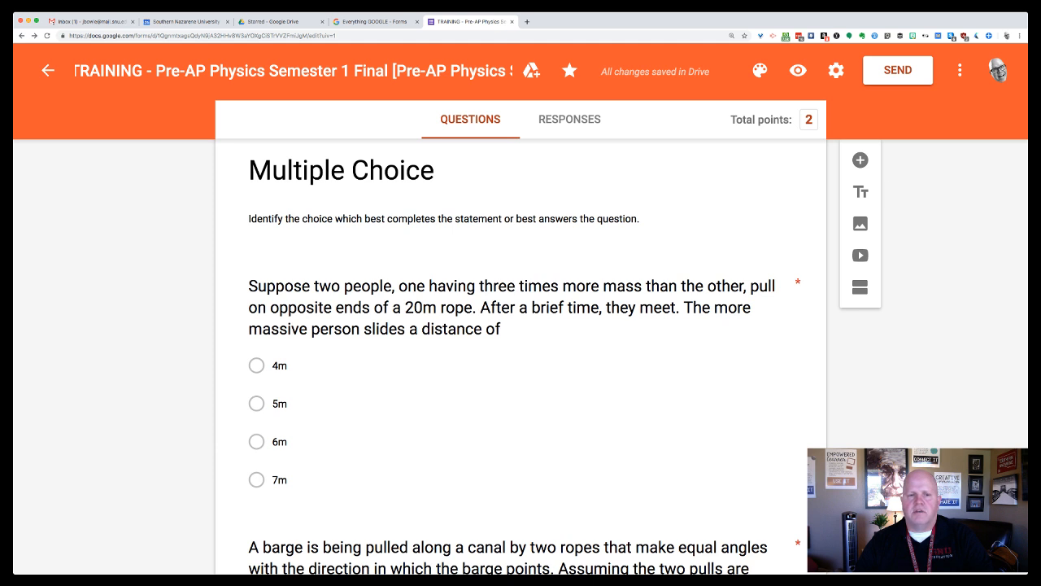
- Highlight "best completes the statement or best answers the question" in the Multiple Choice section's description
left_click(444, 219)
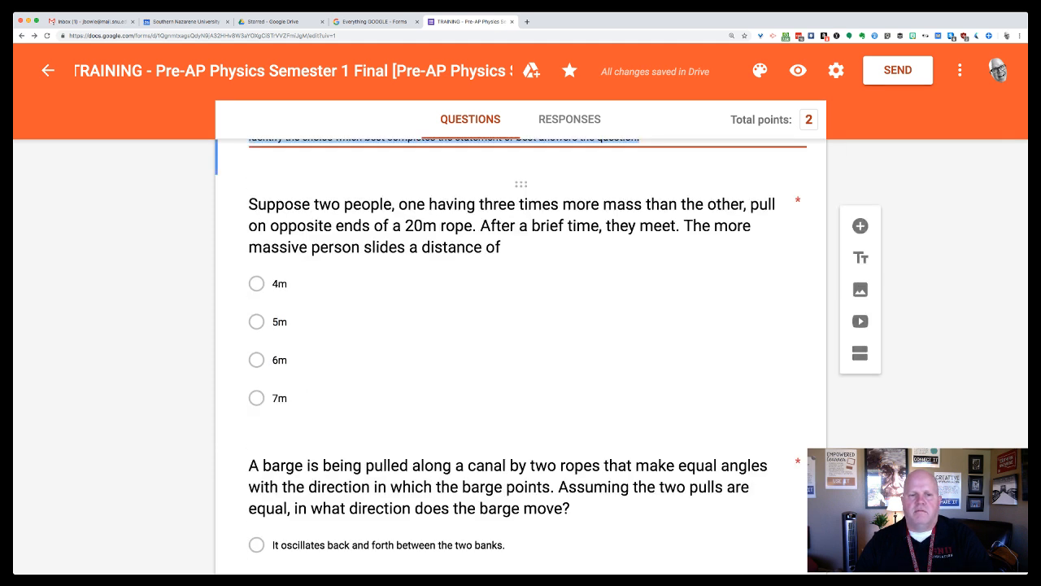
scroll(520, 325, "up", 3)
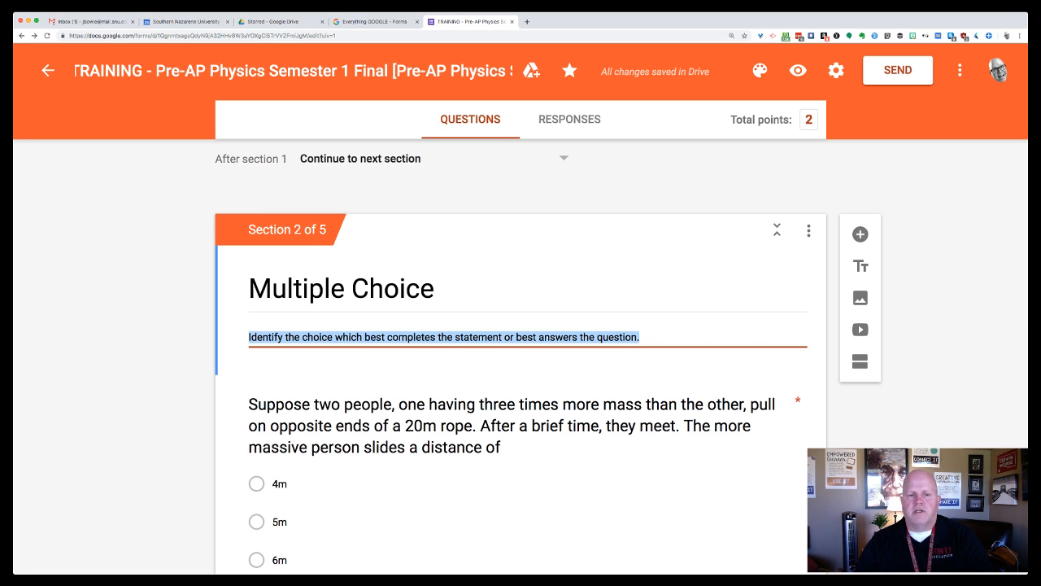
left_click_drag(364, 337, 637, 336)
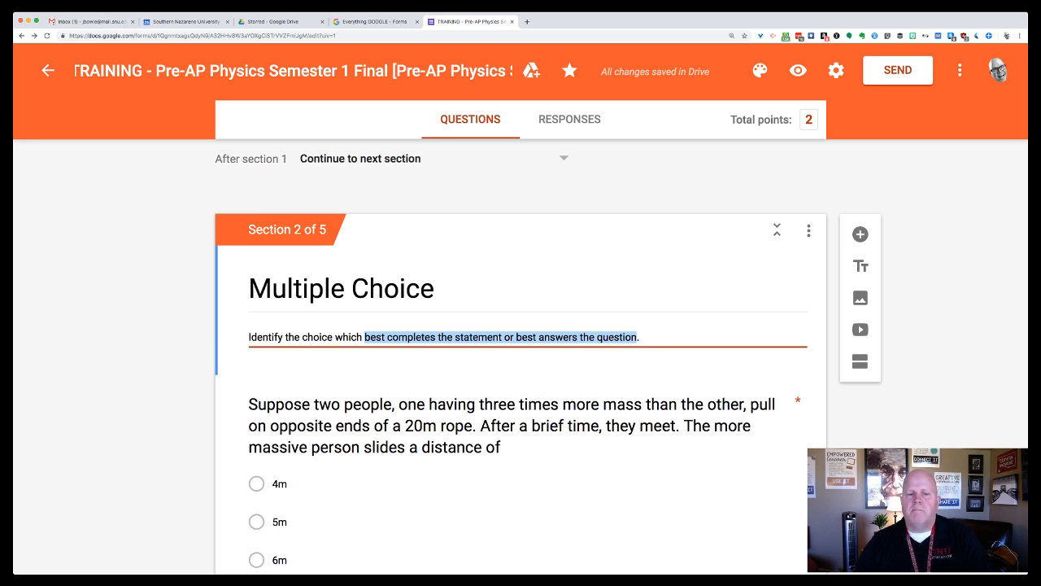
- Review the answer keys and points at the start of the True/False section, and return to the form's title
scroll(520, 350, "down", 3)
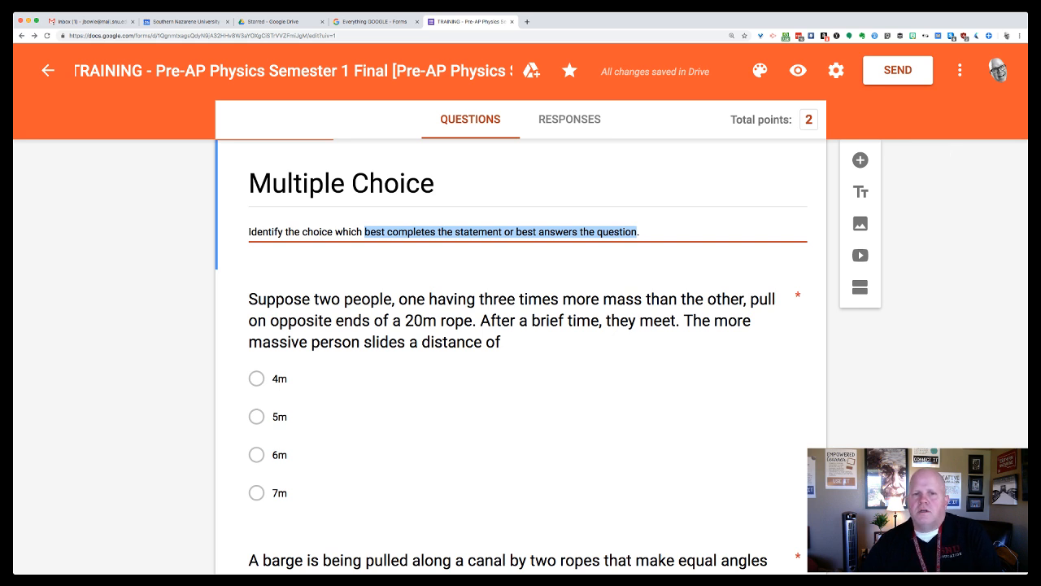
scroll(520, 358, "down", 20)
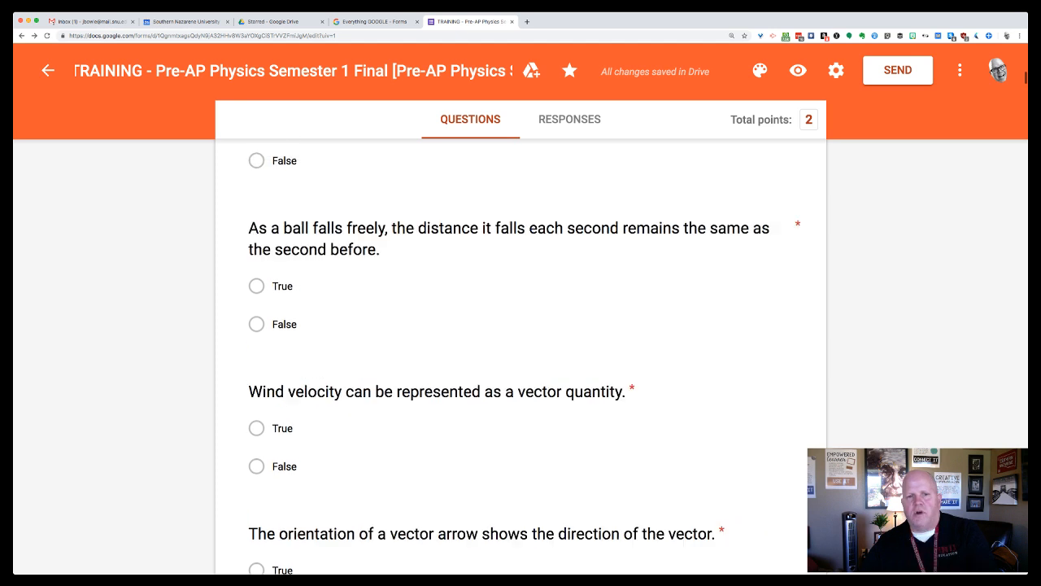
scroll(521, 358, "up", 20)
scroll(520, 358, "down", 3)
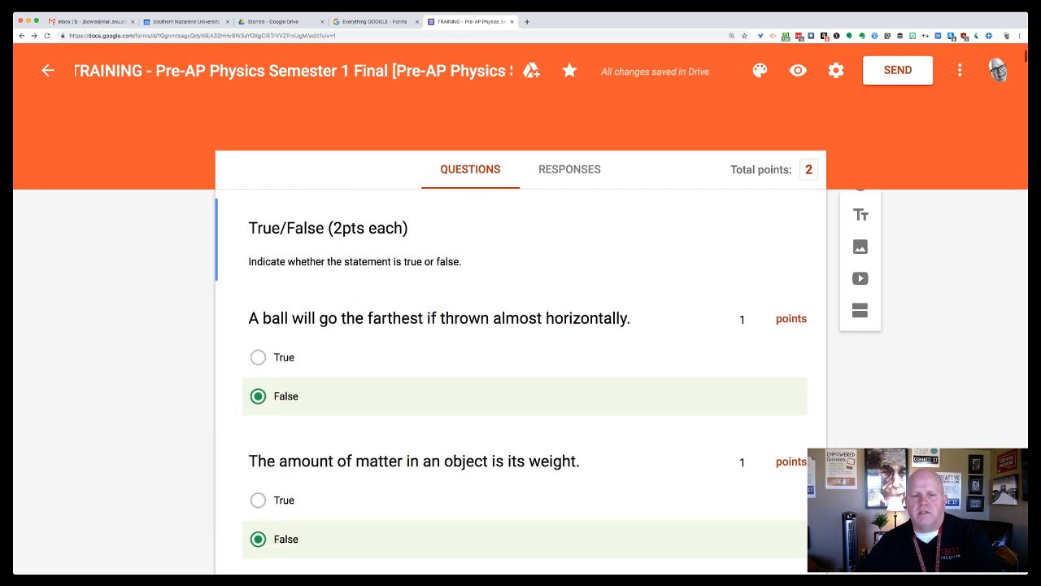
scroll(521, 358, "down", 2)
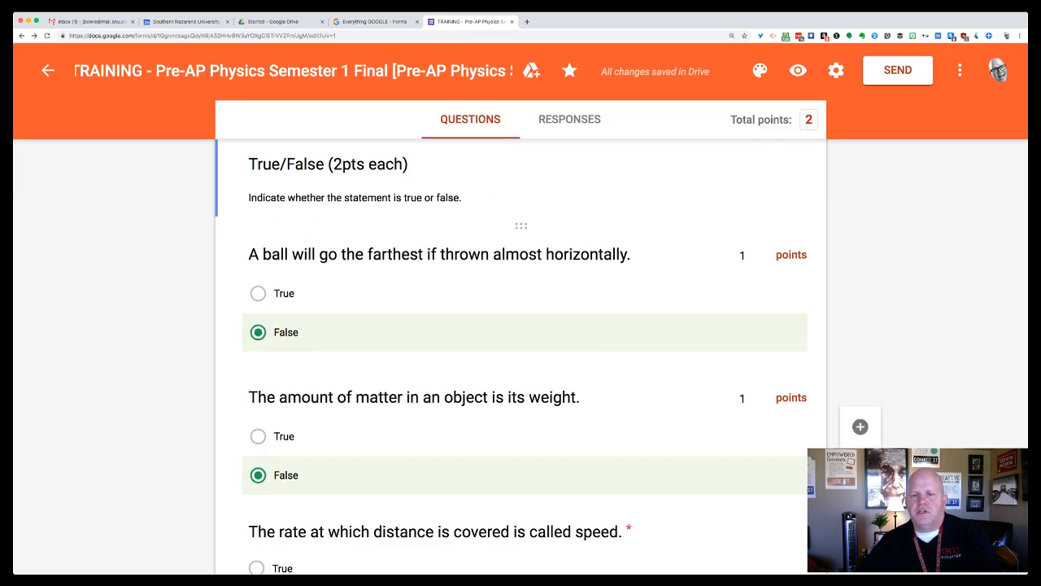
scroll(520, 358, "down", 3)
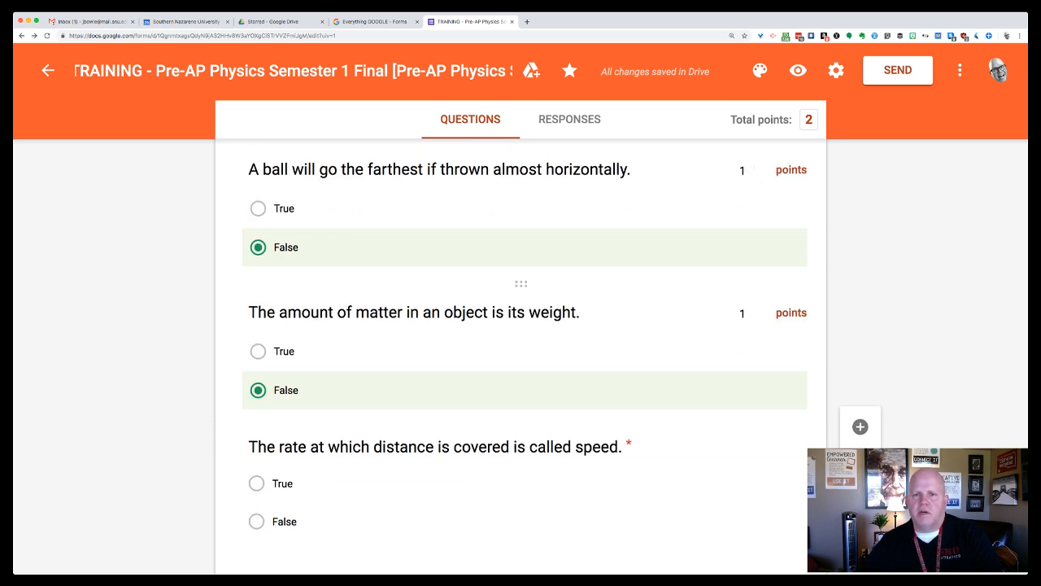
scroll(520, 358, "up", 2)
scroll(521, 358, "up", 5)
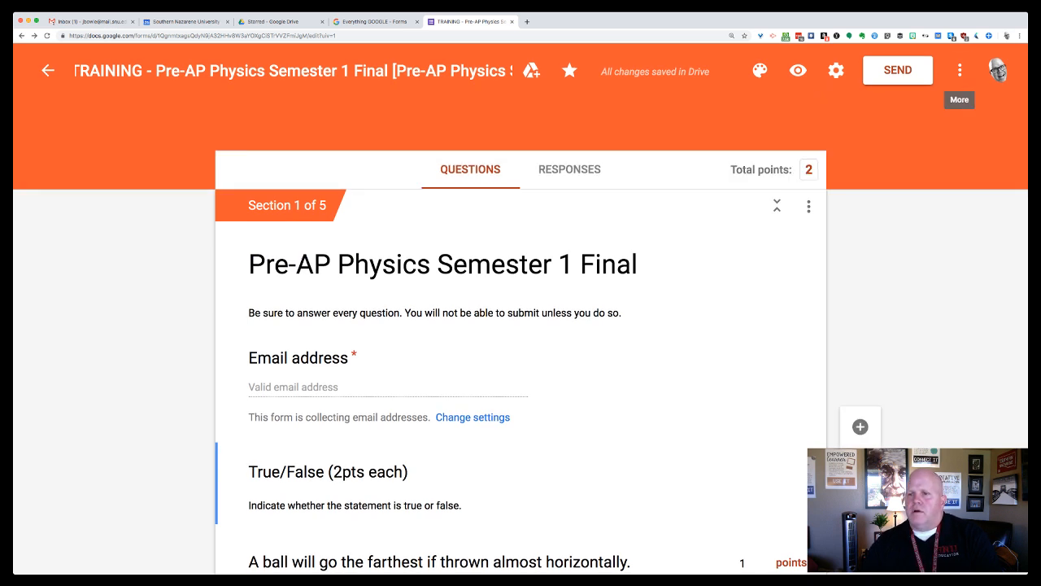
- Open the form's pre-filled link page and generate the link without filling in any answers
left_click(959, 70)
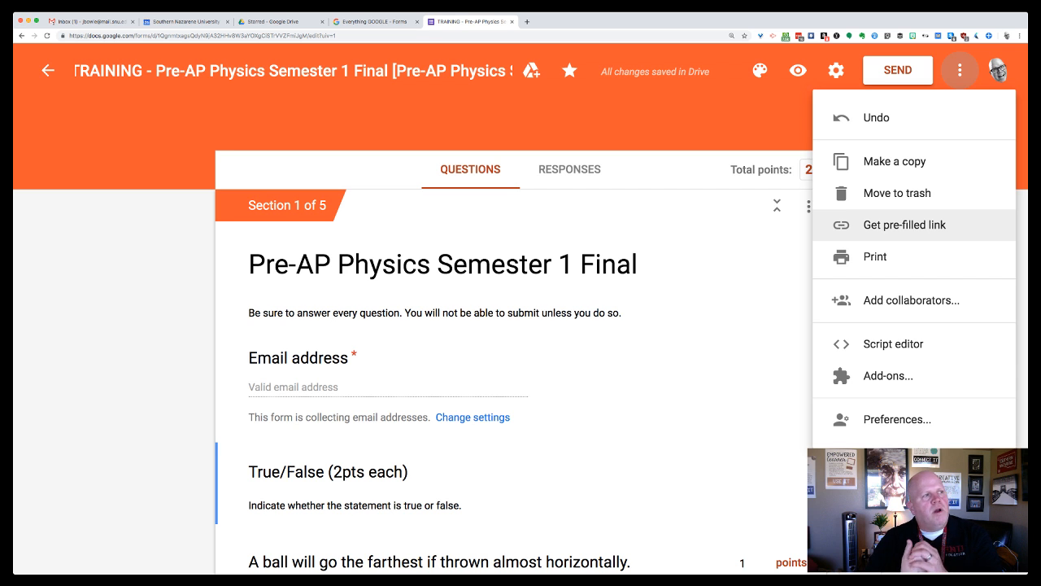
scroll(521, 367, "down", 1)
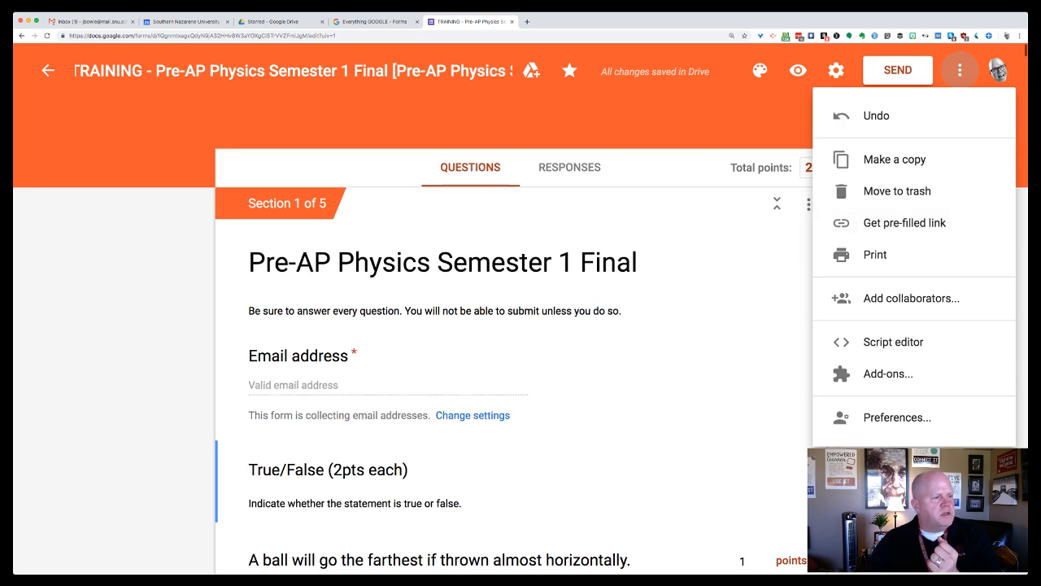
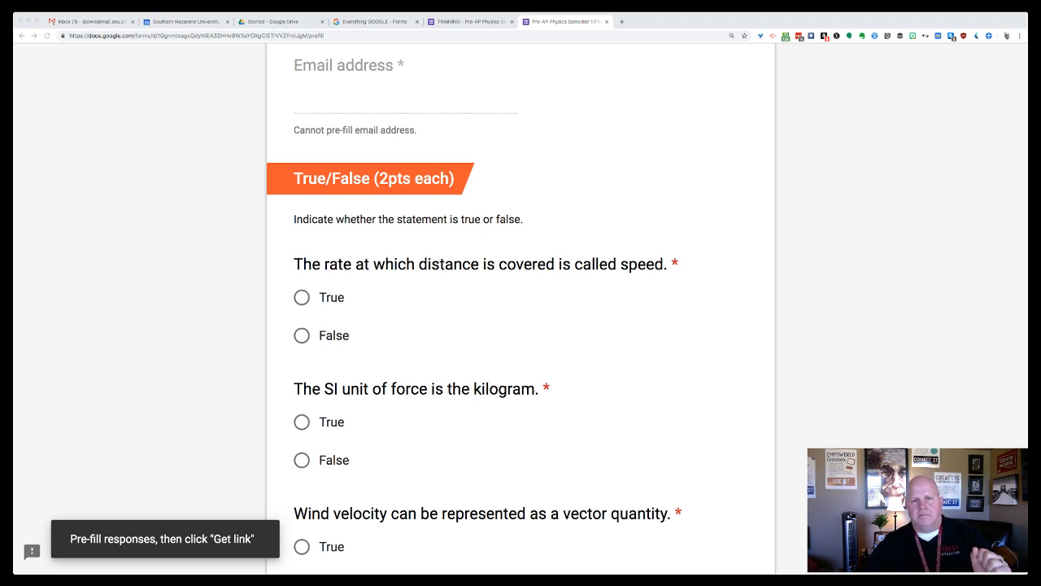
scroll(521, 309, "down", 1)
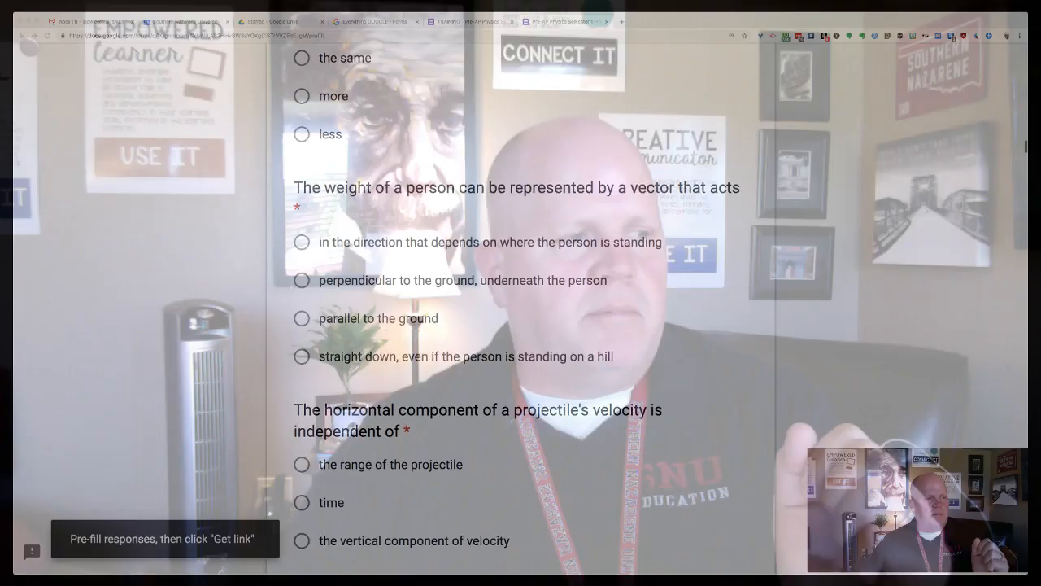
scroll(520, 309, "down", 20)
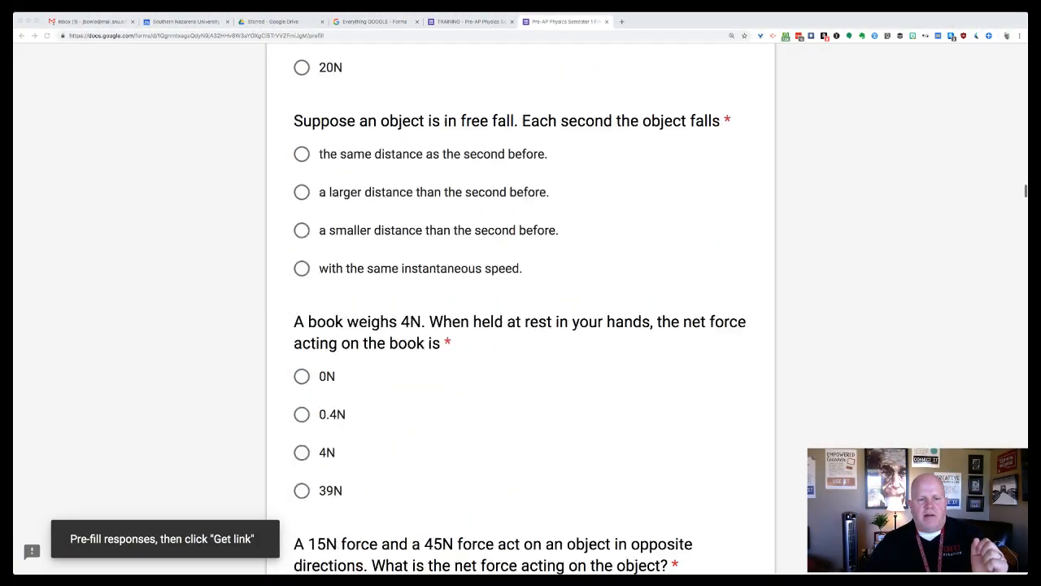
scroll(521, 309, "down", 20)
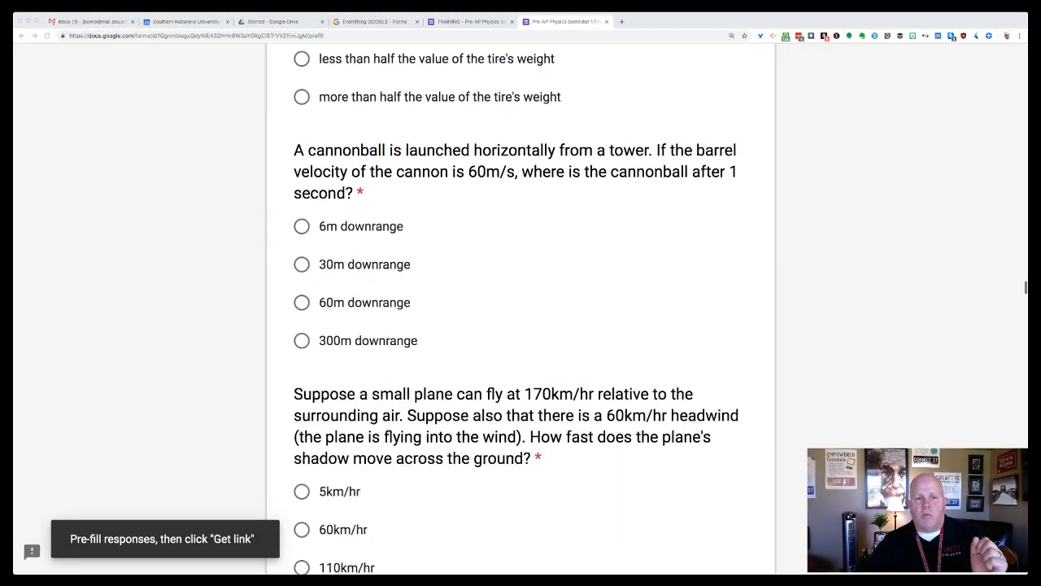
scroll(521, 310, "down", 20)
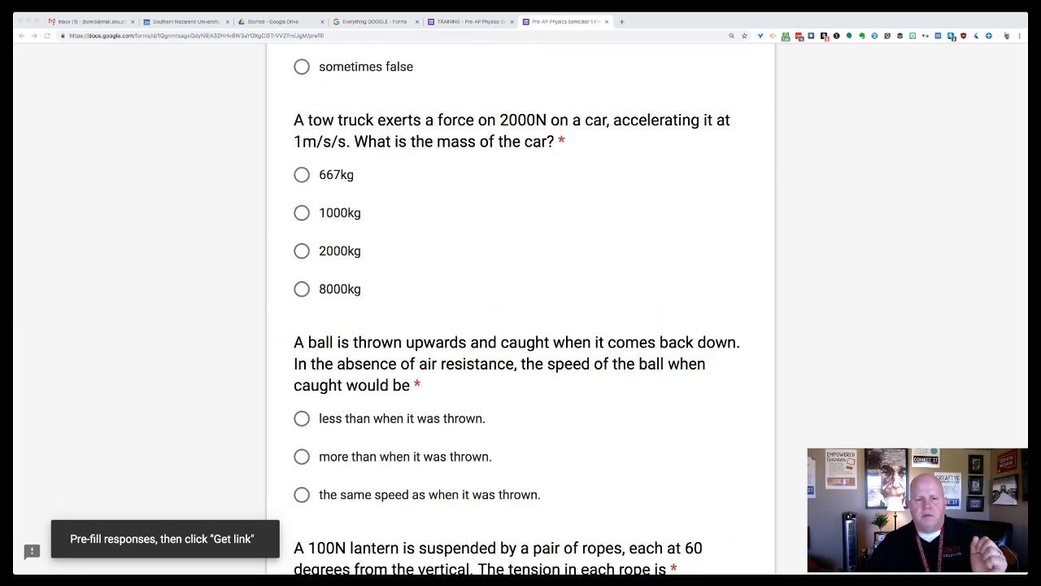
scroll(520, 309, "down", 10)
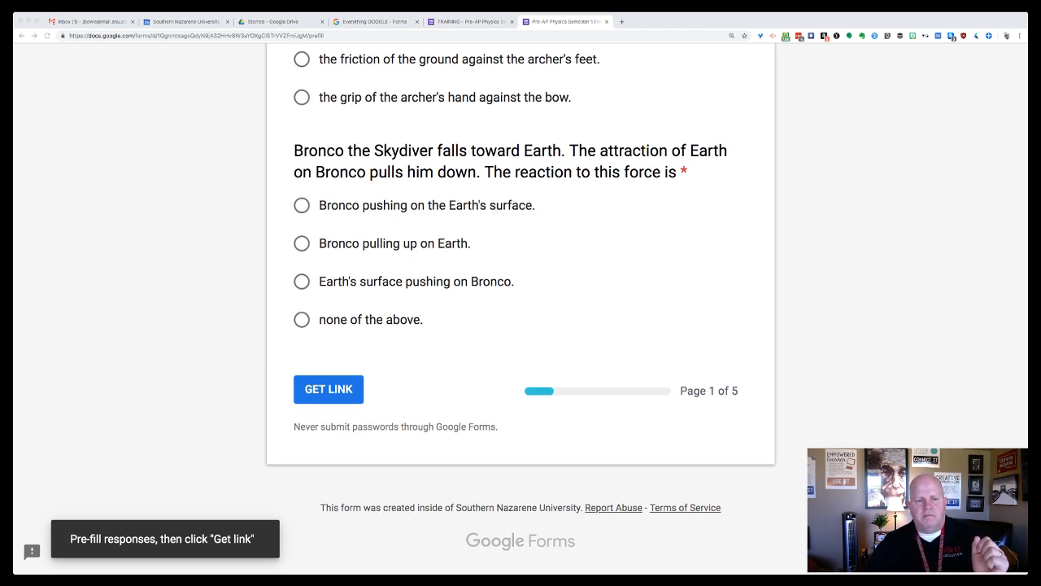
left_click(328, 388)
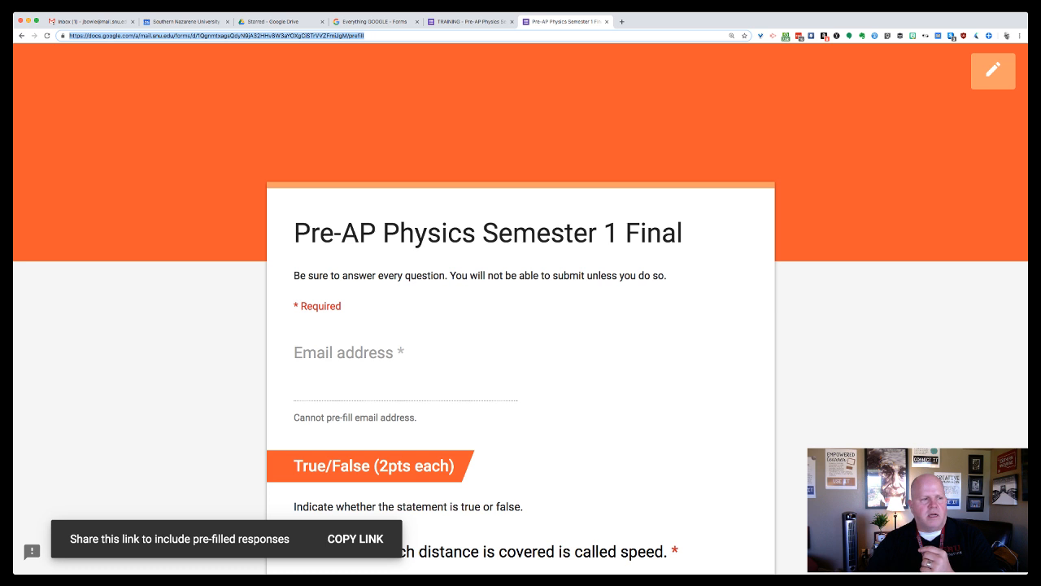
- Copy the generated pre-filled link and return to the form's editing page
left_click(355, 538)
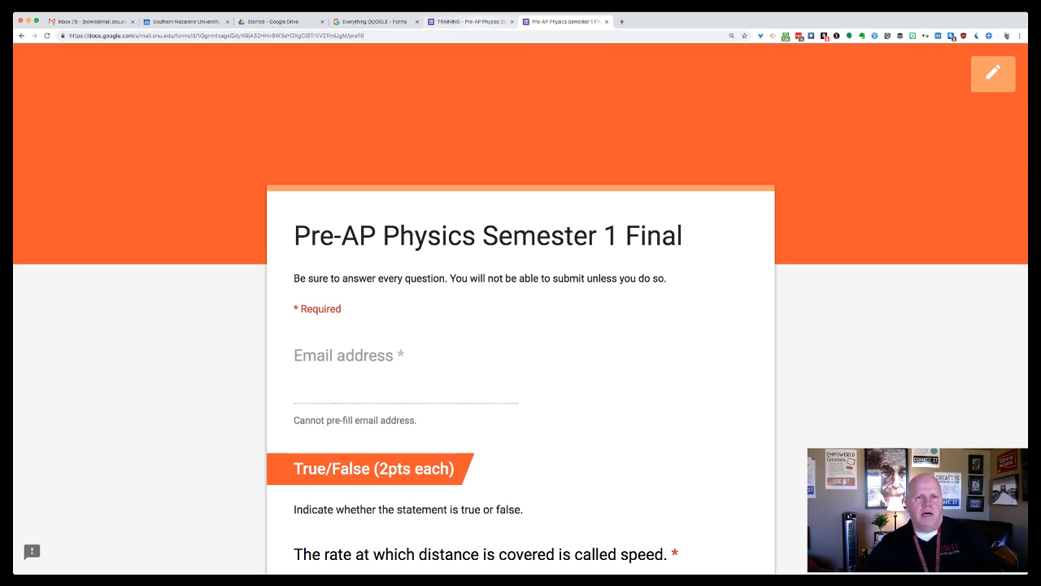
left_click(470, 22)
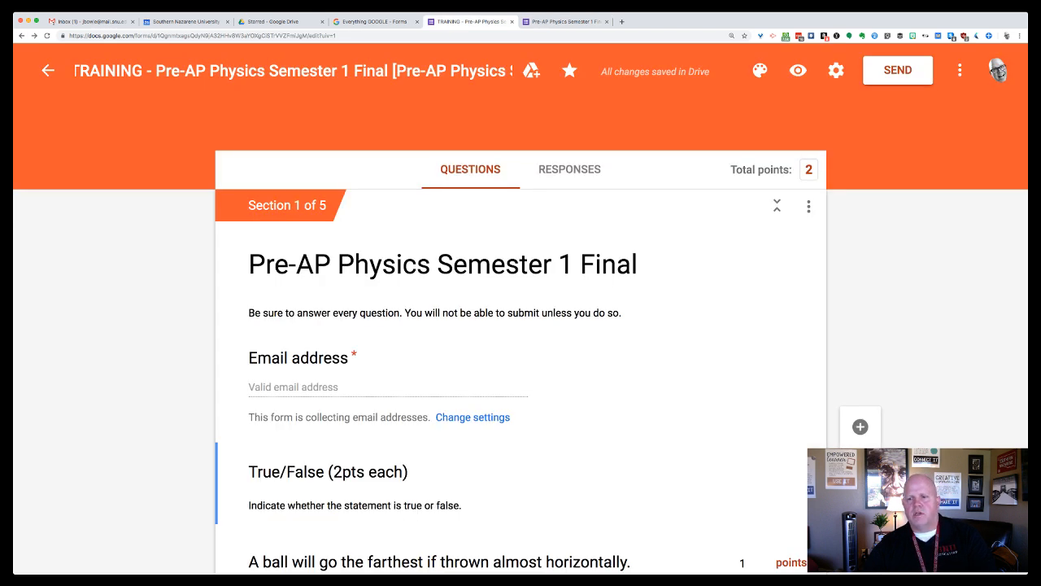
- Browse the available add-ons for the form, including Form Notifications and FormRecycler, and close the add-on gallery without installing any
left_click(960, 70)
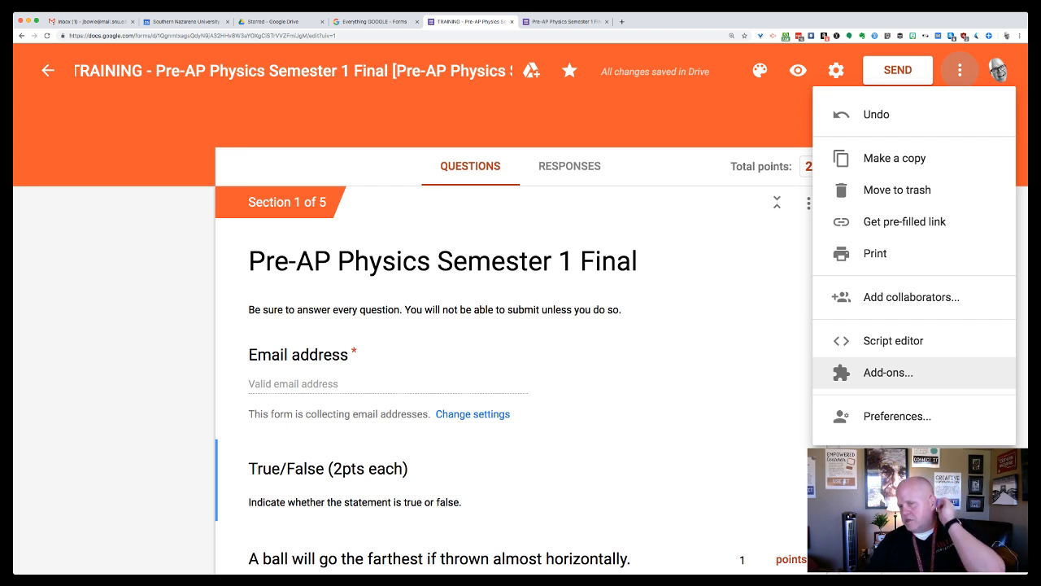
left_click(887, 372)
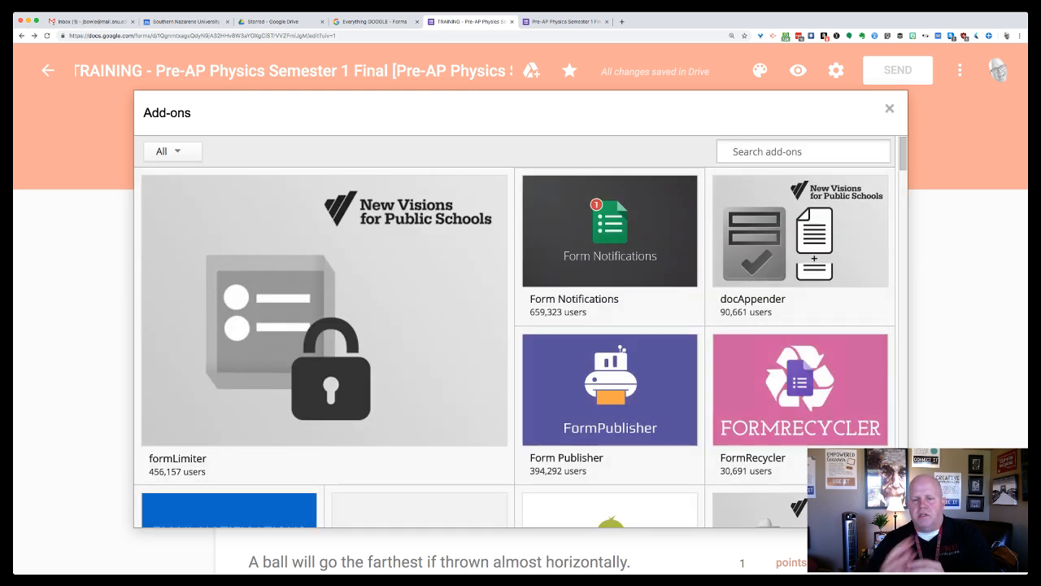
mouse_move(610, 252)
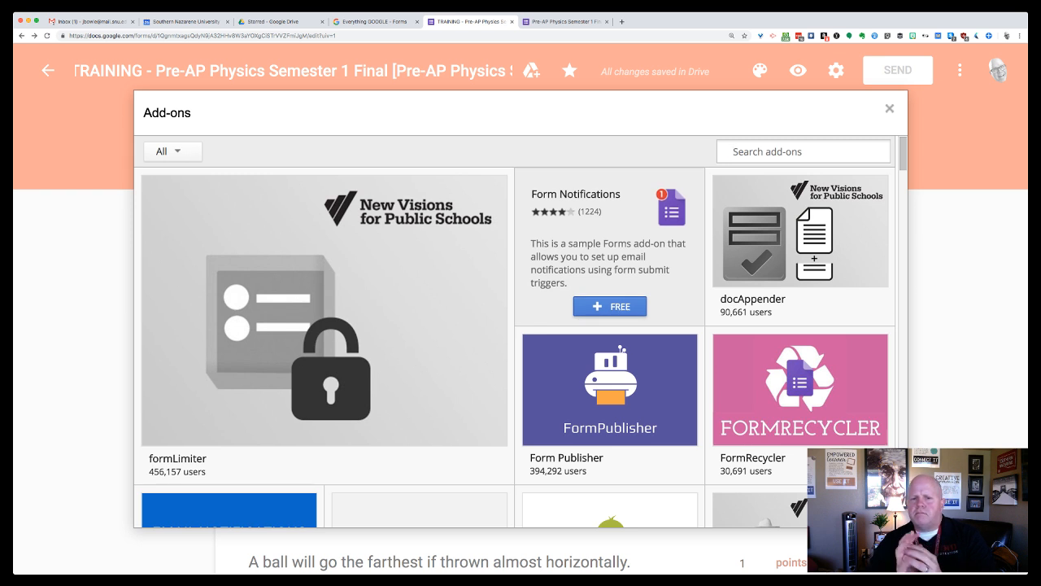
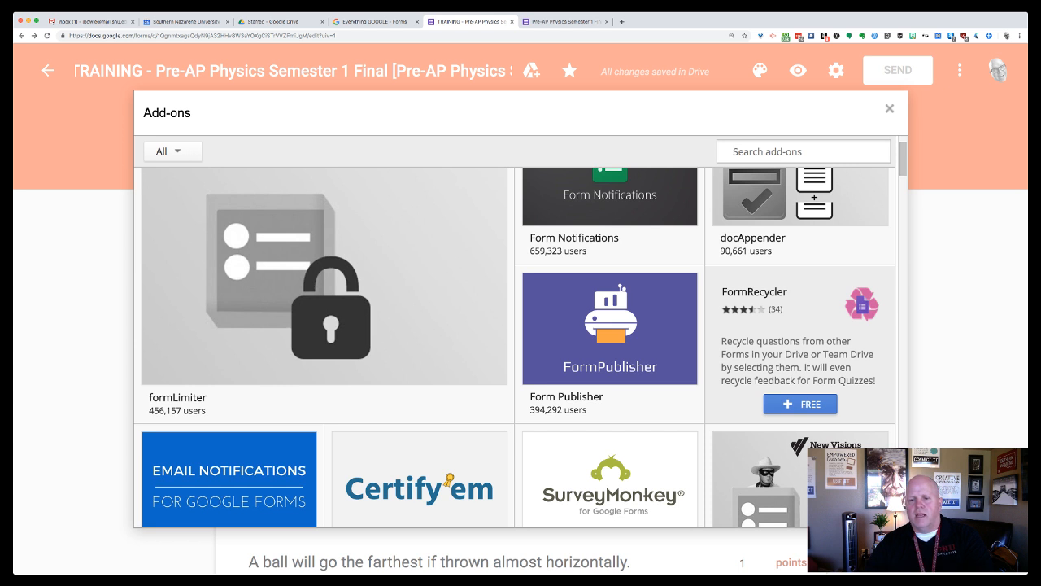
scroll(800, 342, "down", 1)
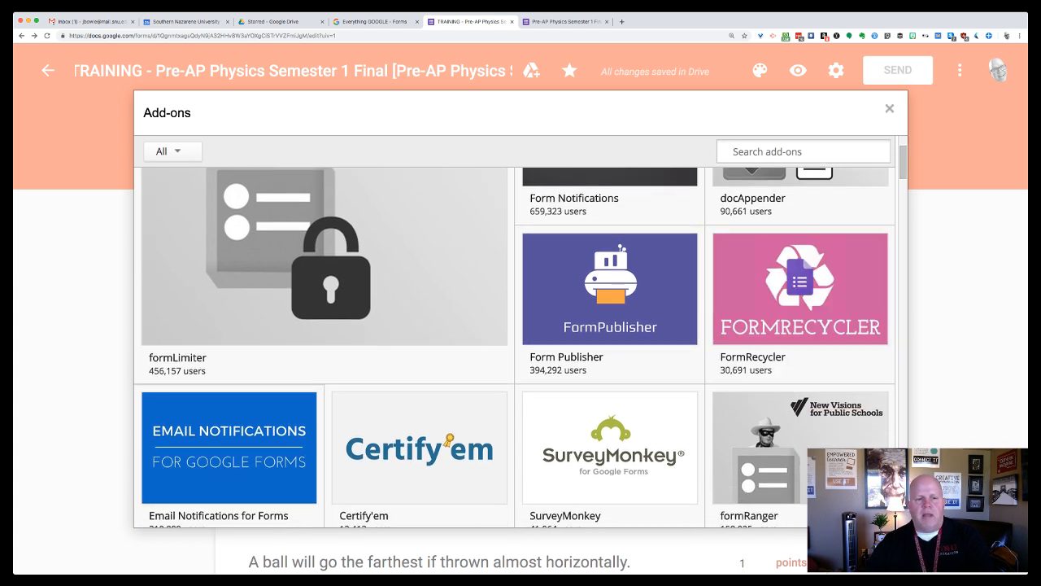
scroll(229, 464, "up", 3)
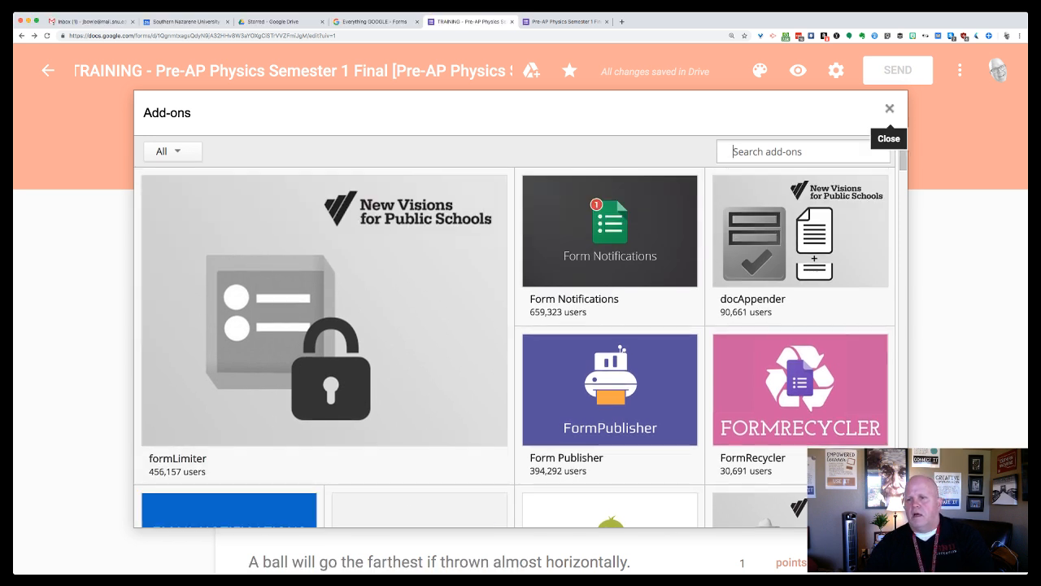
left_click(889, 108)
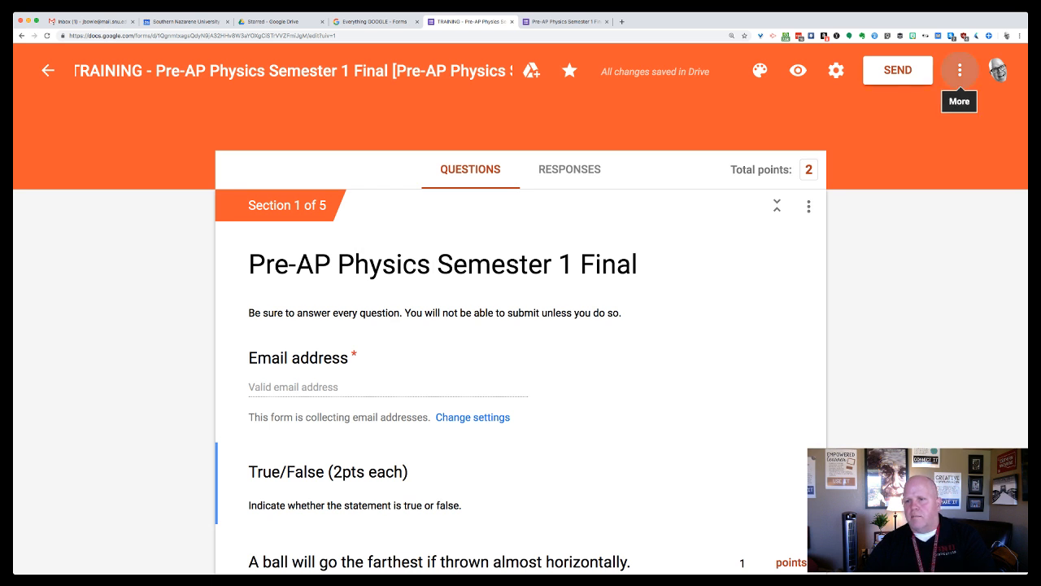
- View the form's script editor at an enlarged size, and close it without adding any code
left_click(960, 70)
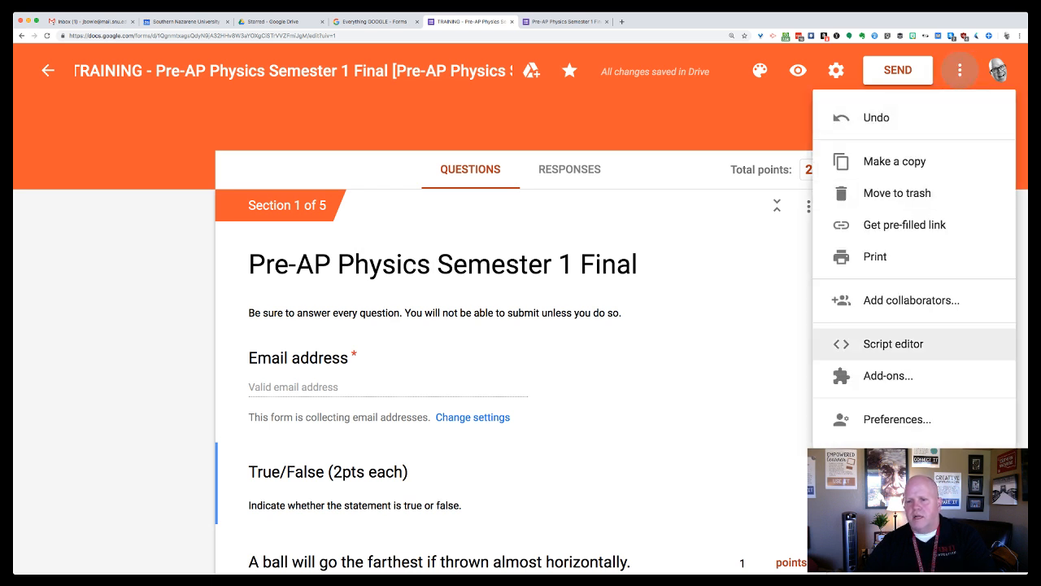
left_click(894, 344)
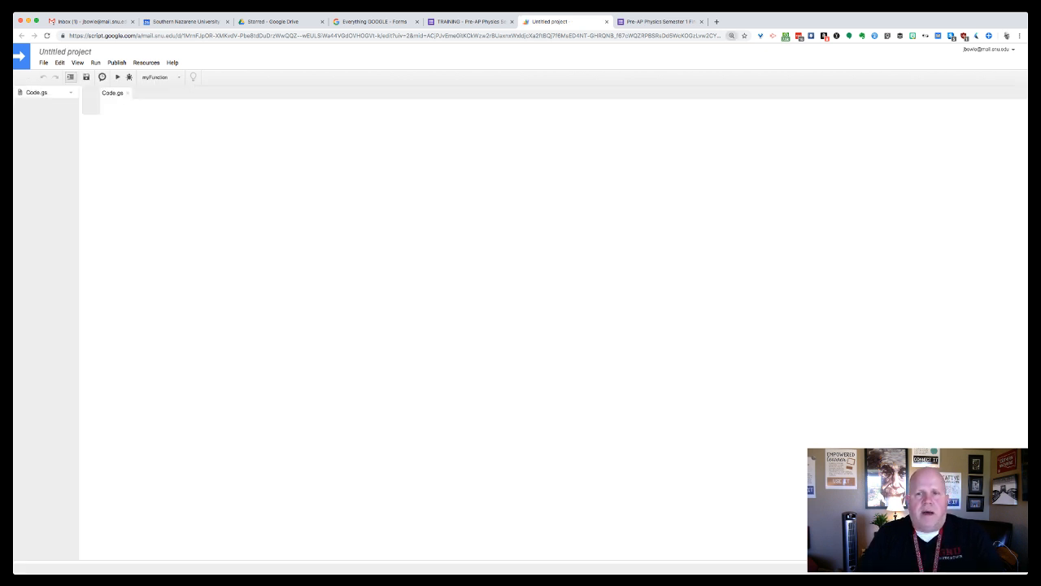
key("super+plus")
key("super+plus")
key("super+plus")
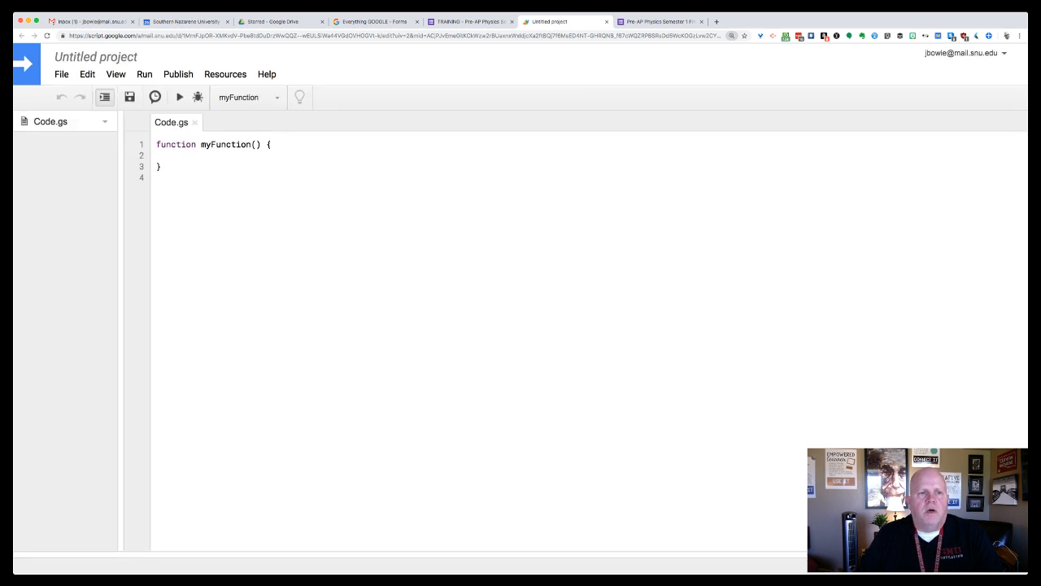
key("super+plus")
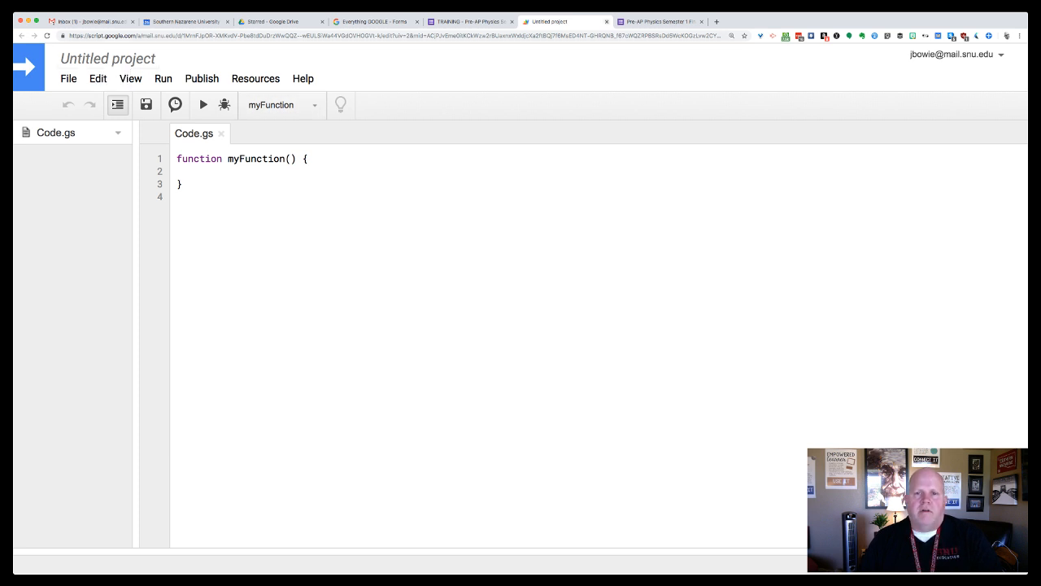
left_click(606, 22)
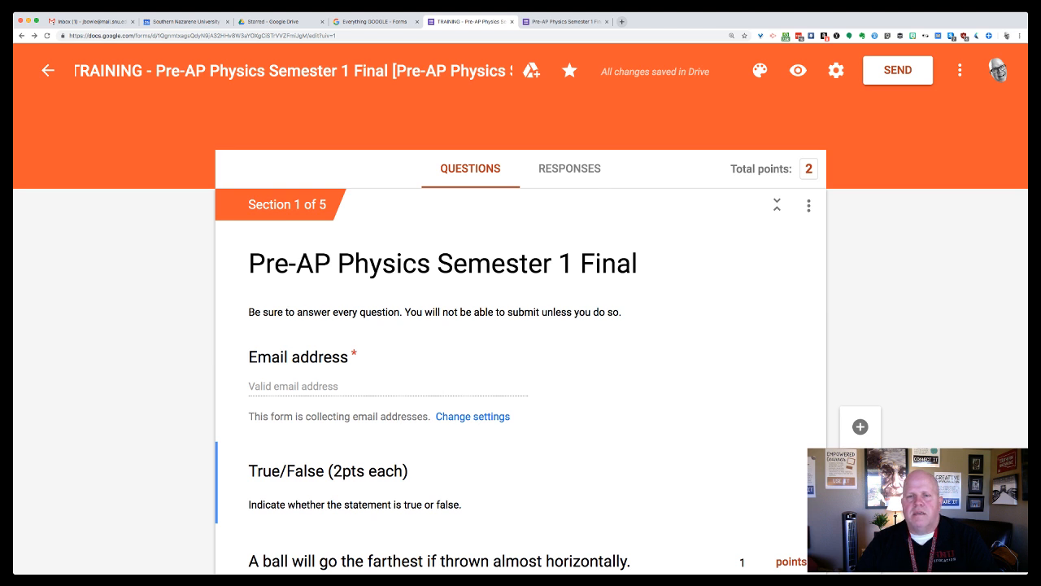
- Open the Ed Prep Assessment site at snued.me/assessment in a new browser tab and enlarge its home page
left_click(621, 21)
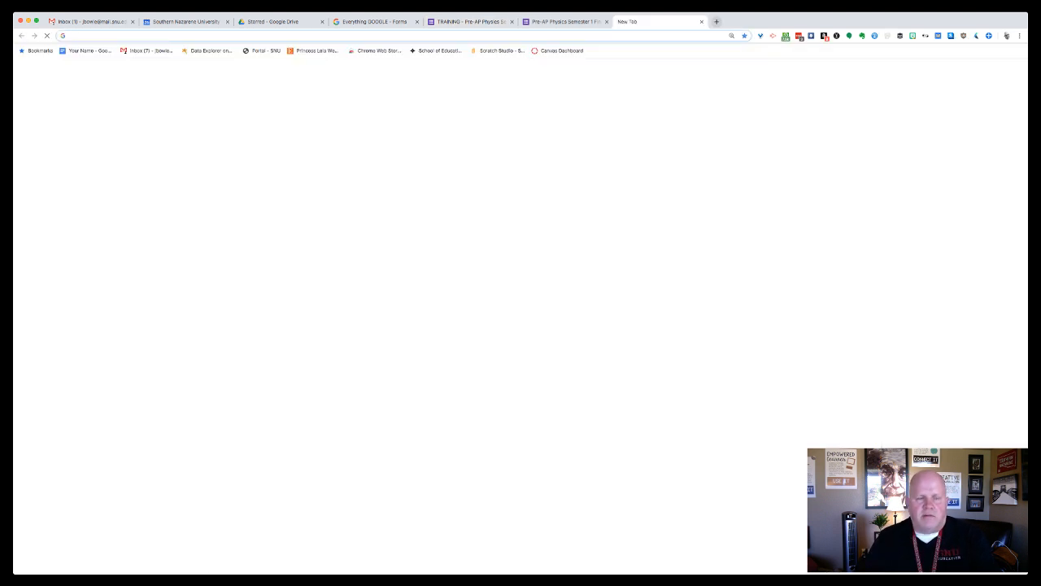
type("snued.")
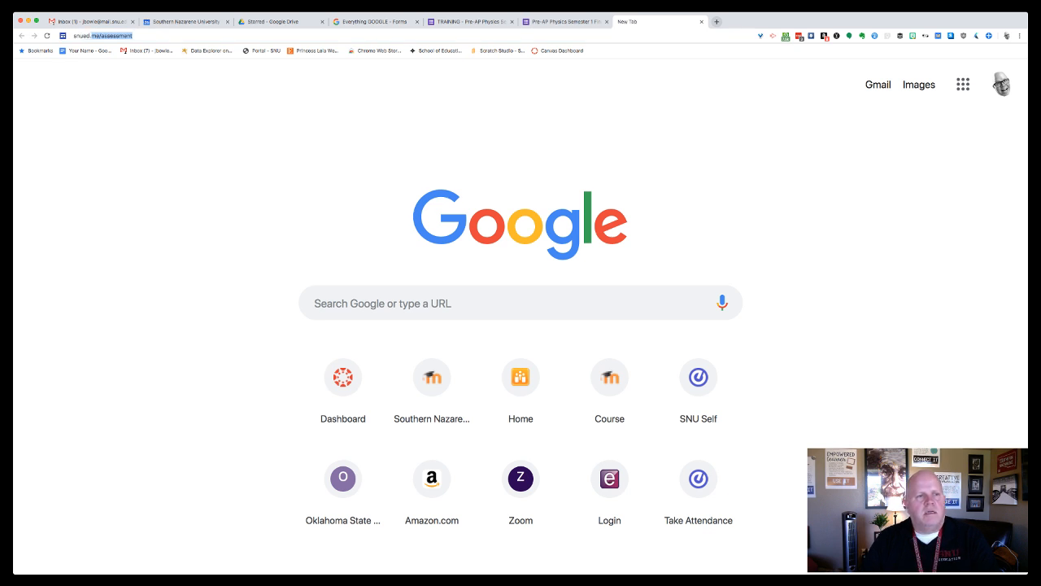
key("Return")
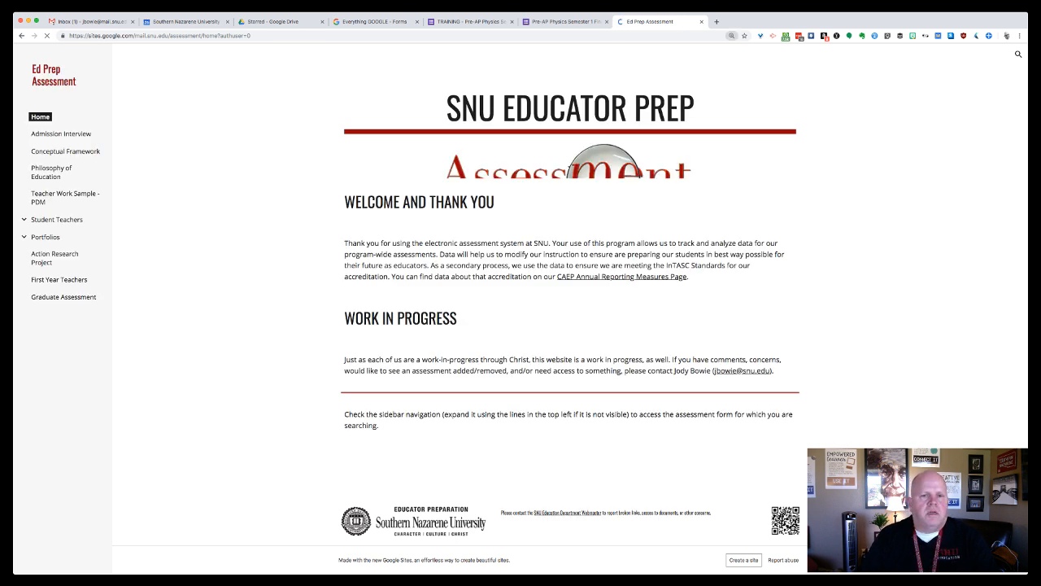
key("super+plus")
key("super+plus")
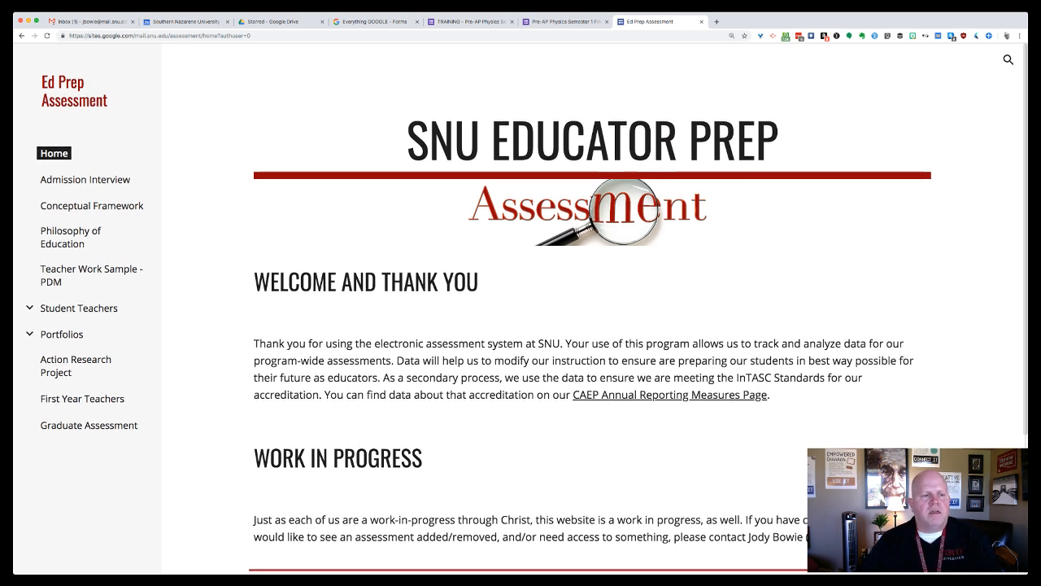
scroll(591, 341, "down", 1)
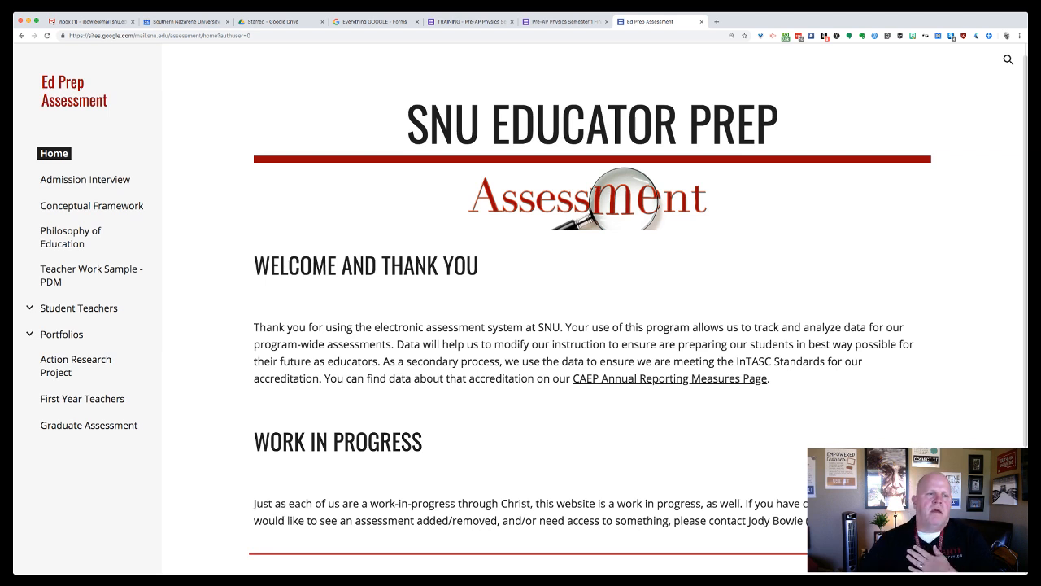
- Examine the embedded Admission Interview Rubric form, from the candidate fields through the Interviewers / Evaluators checkboxes
left_click(85, 180)
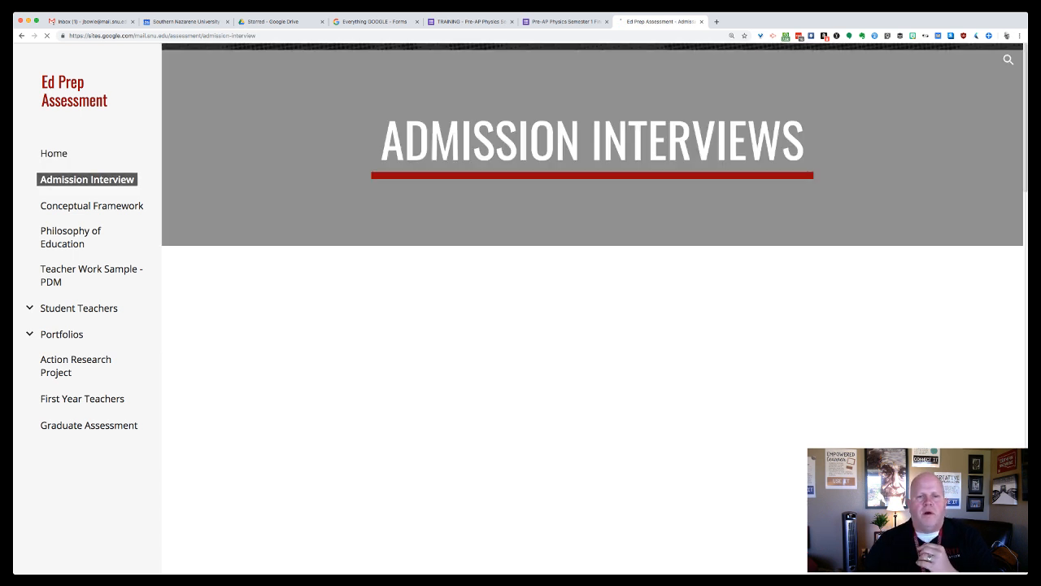
scroll(592, 325, "down", 1)
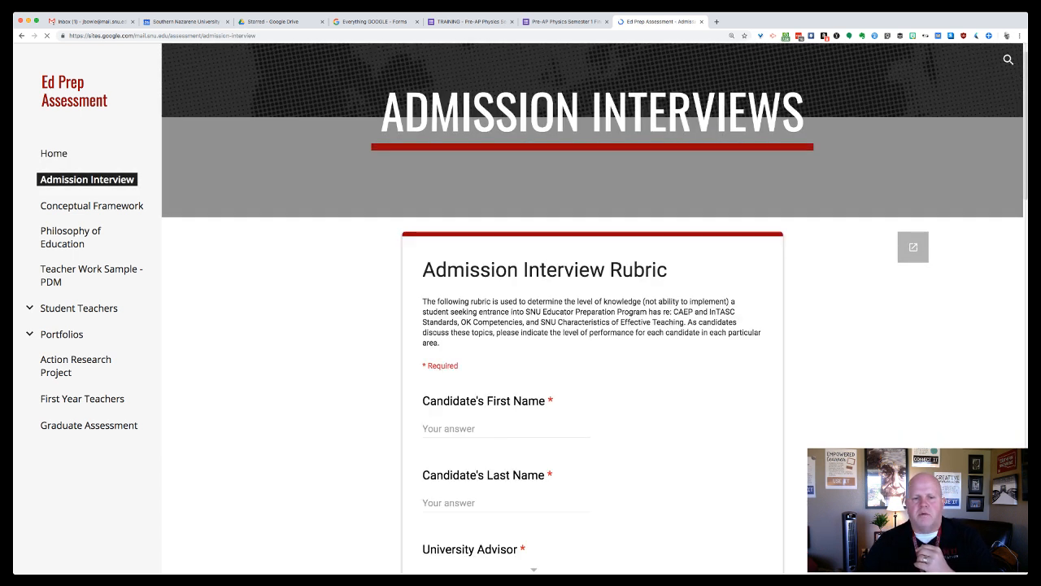
scroll(592, 326, "down", 3)
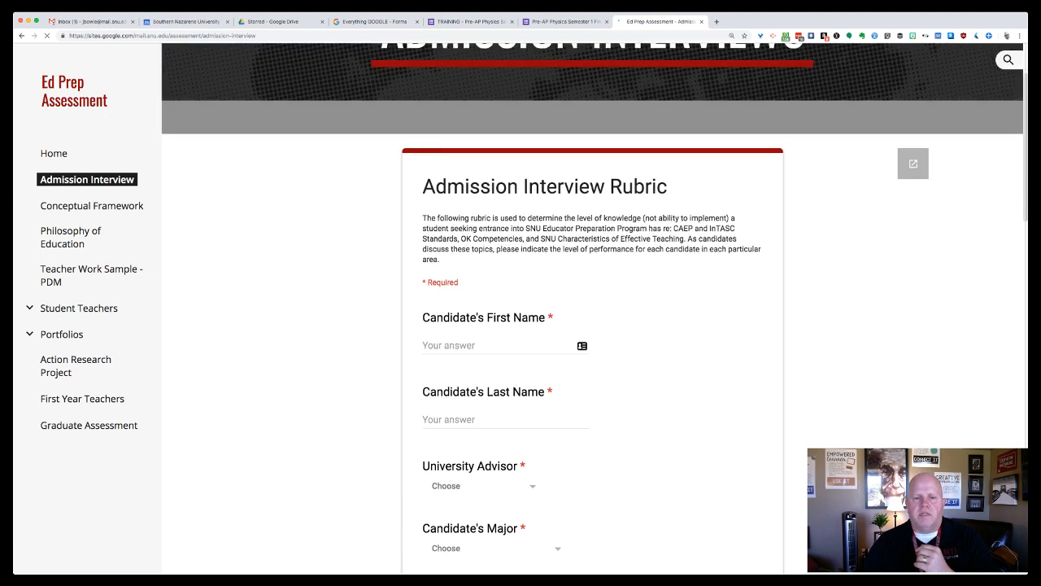
scroll(592, 326, "down", 6)
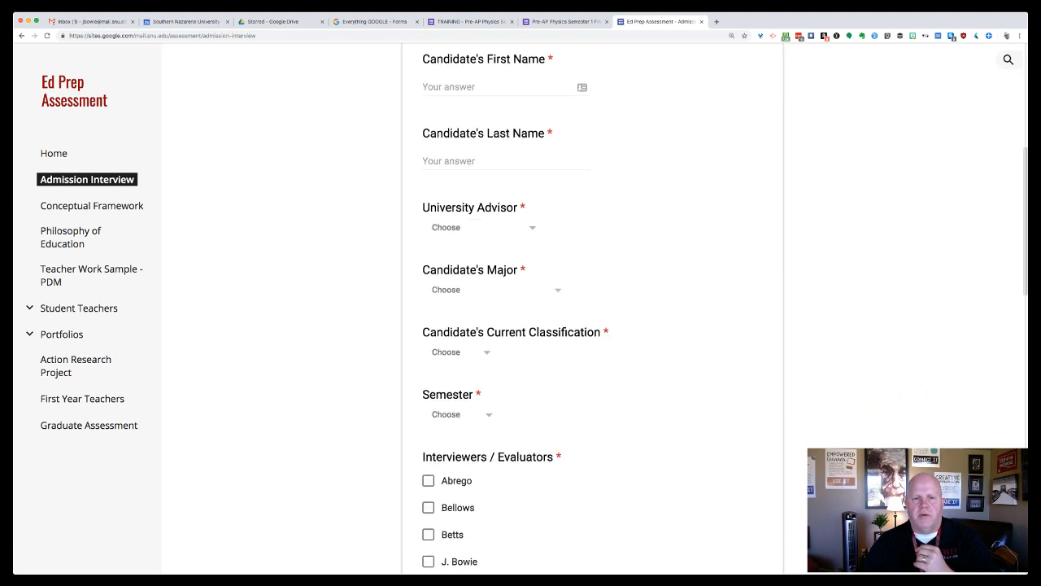
scroll(592, 325, "down", 8)
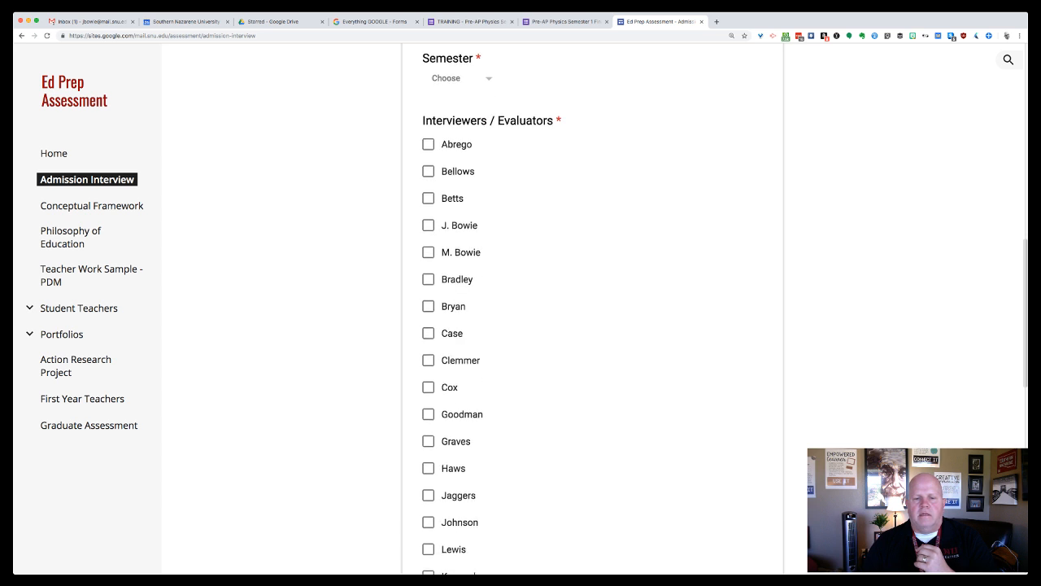
scroll(592, 326, "down", 10)
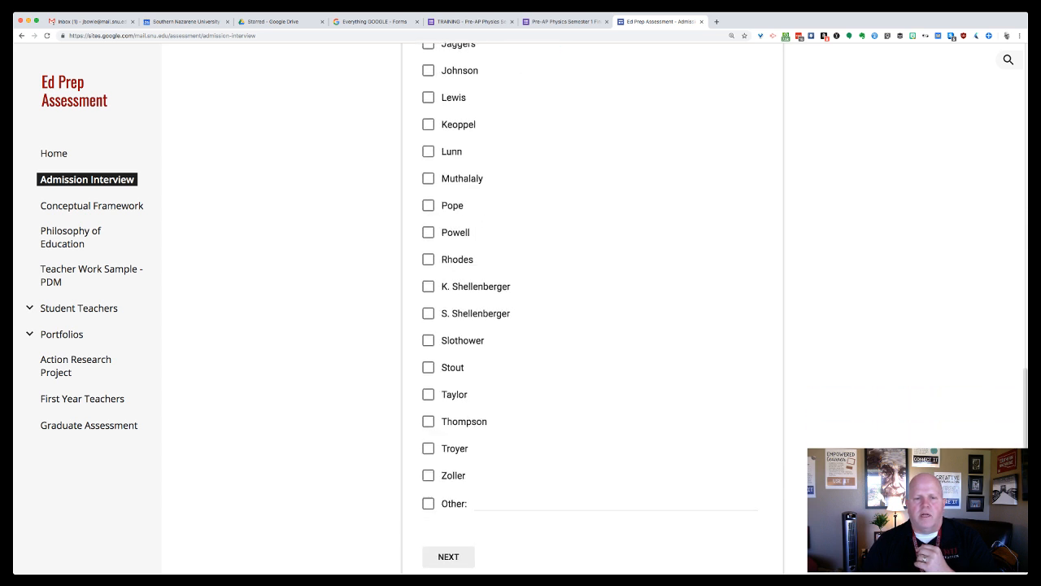
scroll(592, 325, "up", 4)
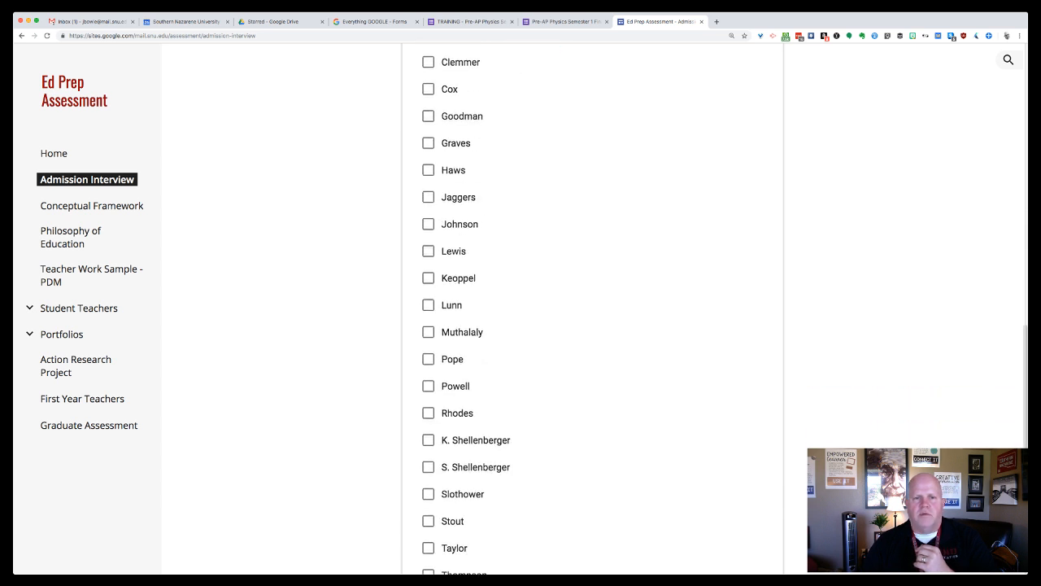
scroll(592, 326, "up", 8)
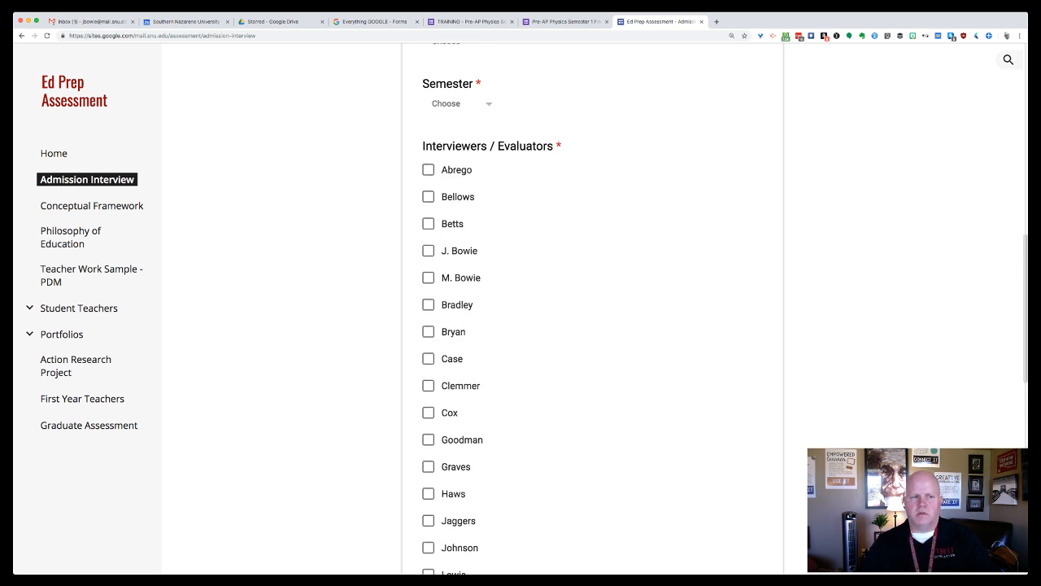
scroll(592, 325, "down", 1)
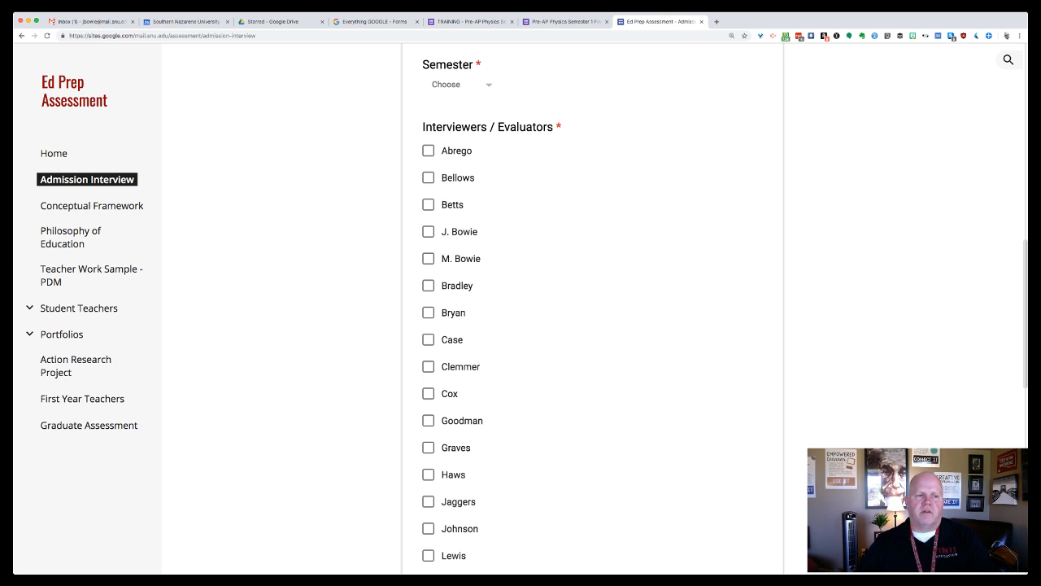
- View the embedded Conceptual Framework form and return to the Admission Interview page
left_click(82, 205)
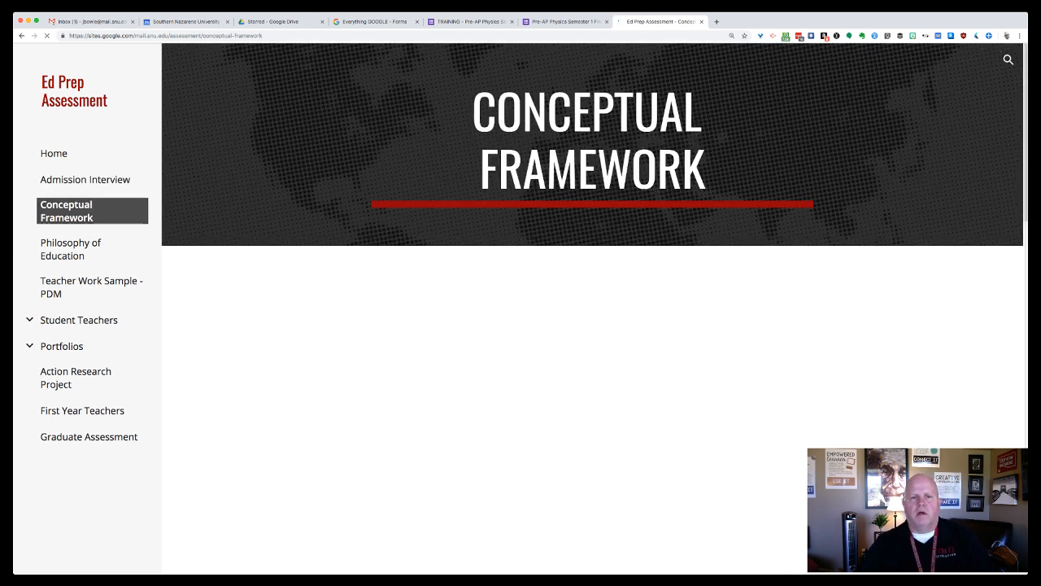
scroll(592, 326, "down", 4)
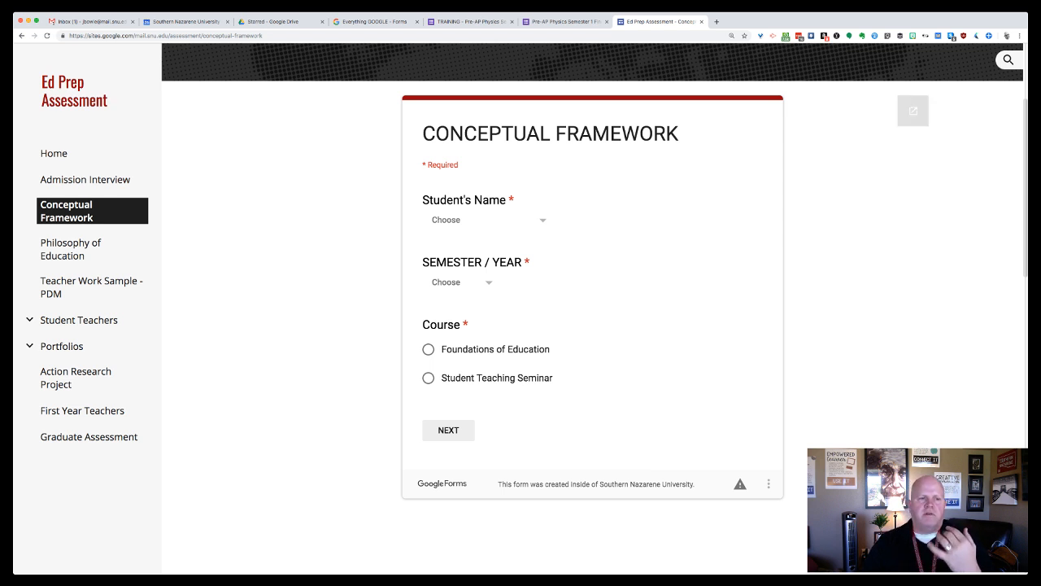
left_click(85, 179)
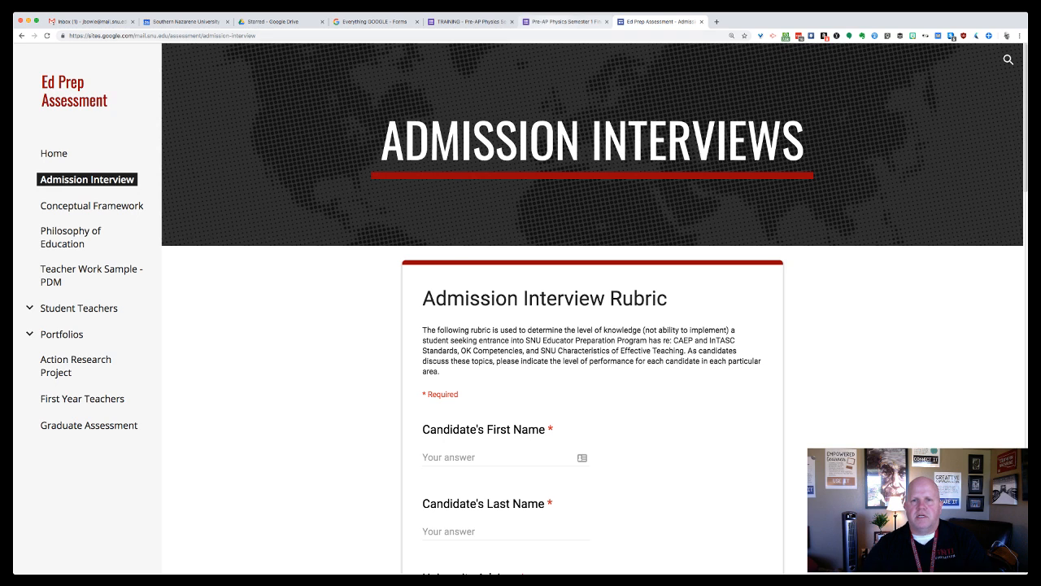
- Return to the TRAINING Pre-AP Physics form's responses, try to view the linked responses in Sheets, and close the spreadsheet page
left_click(565, 21)
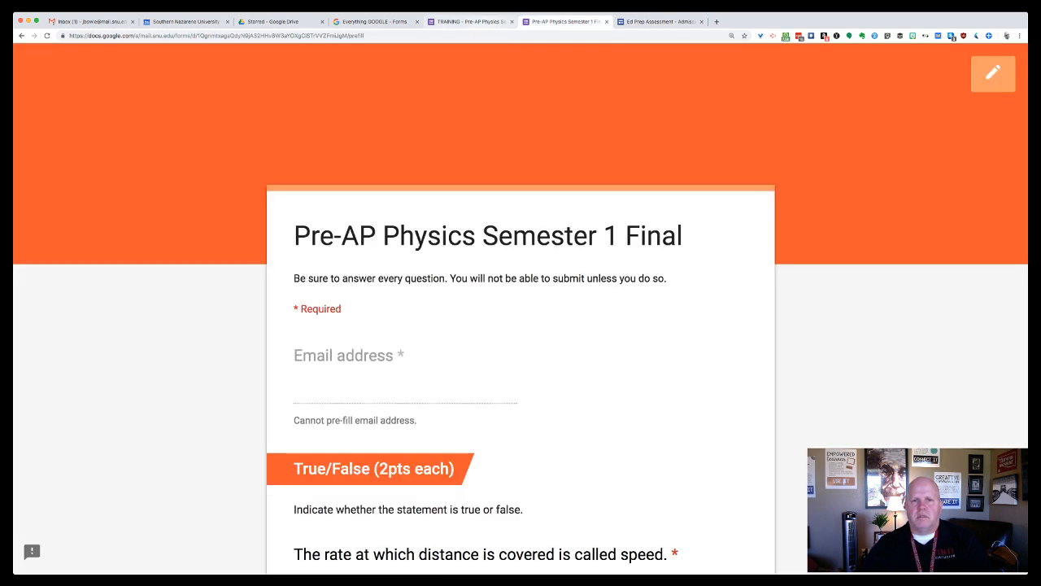
left_click(471, 21)
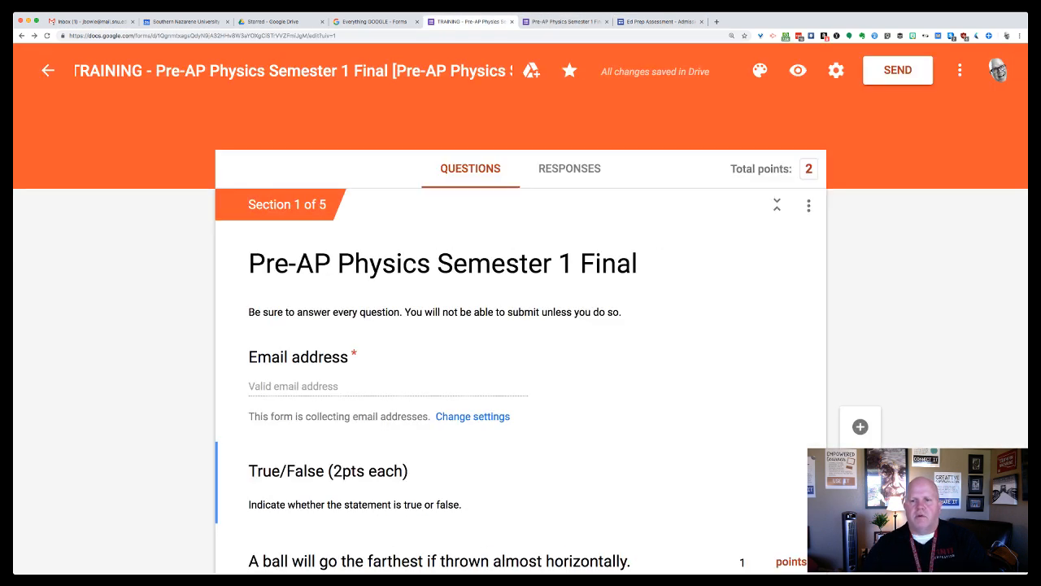
left_click(569, 168)
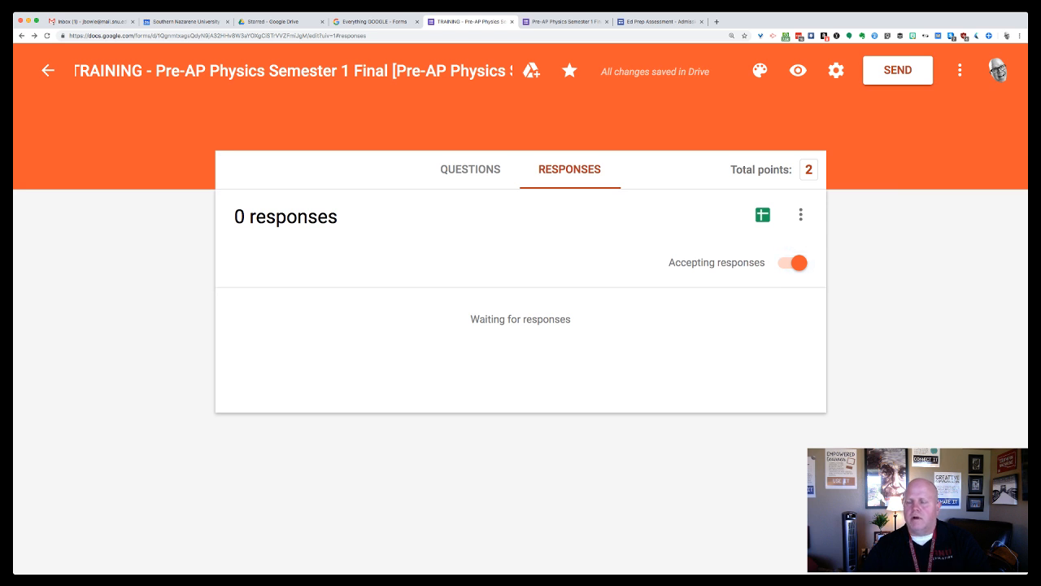
left_click(960, 71)
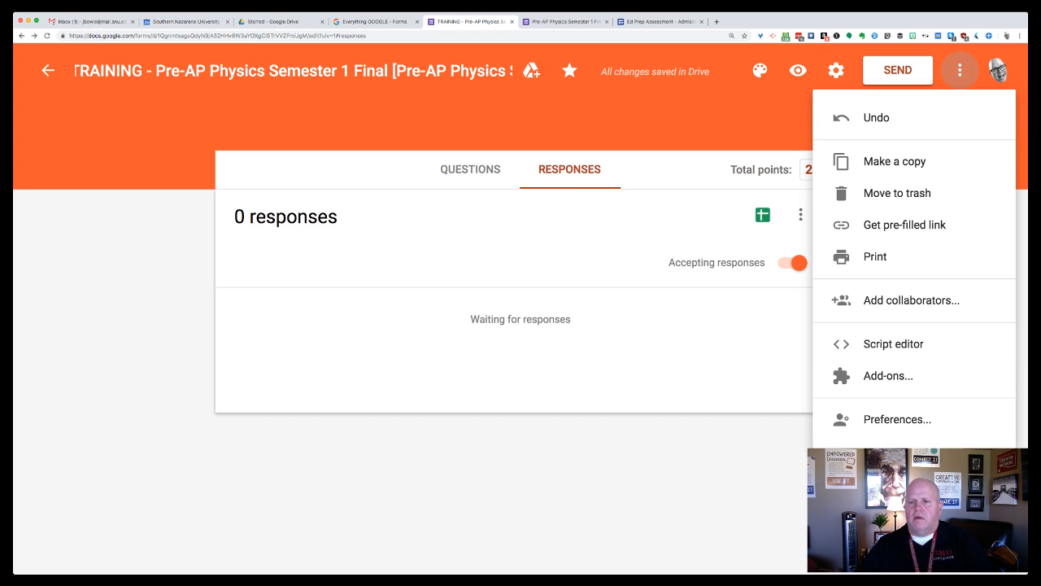
key("Escape")
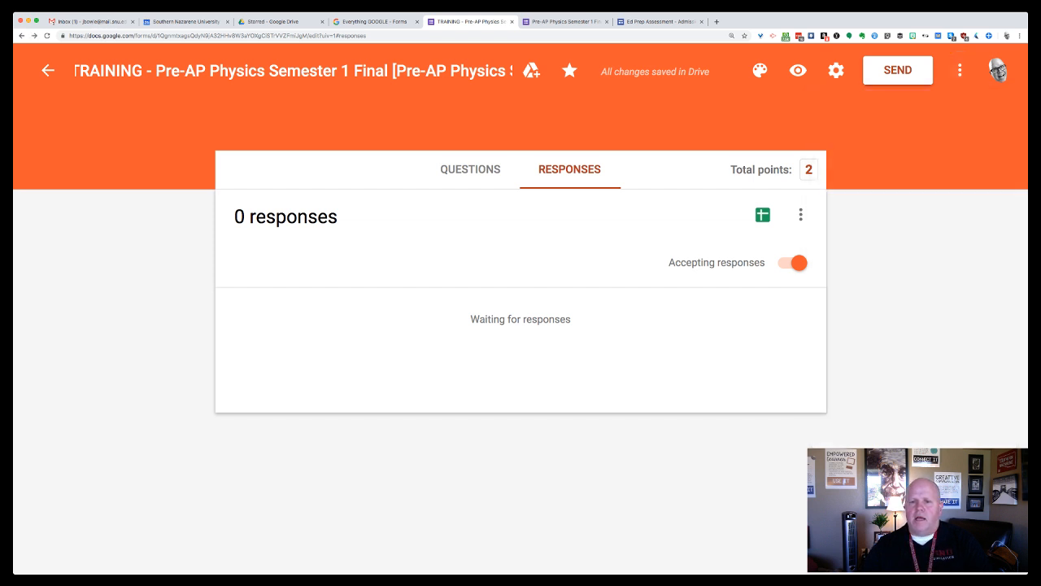
left_click(762, 215)
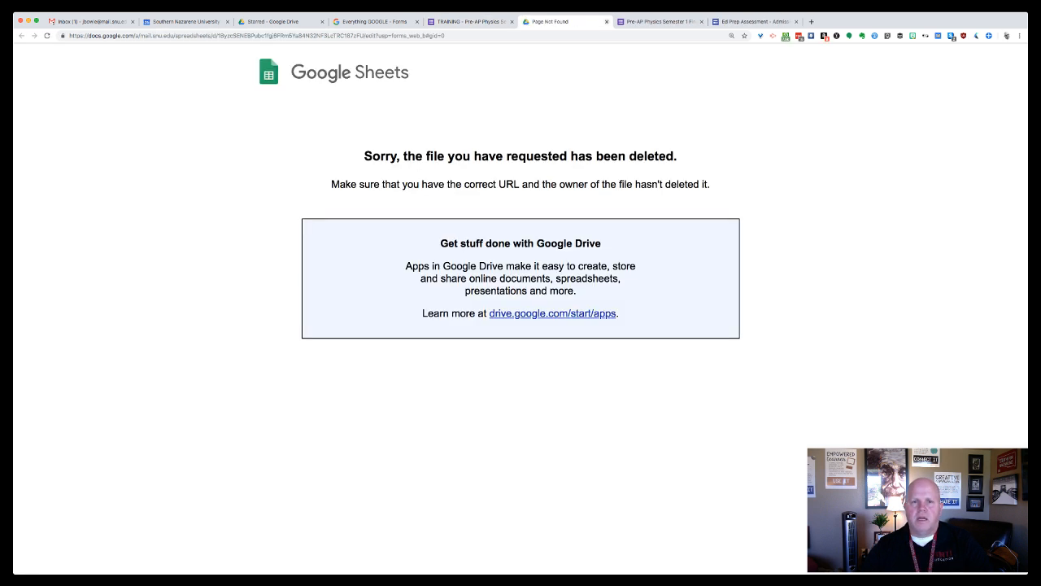
key("super+w")
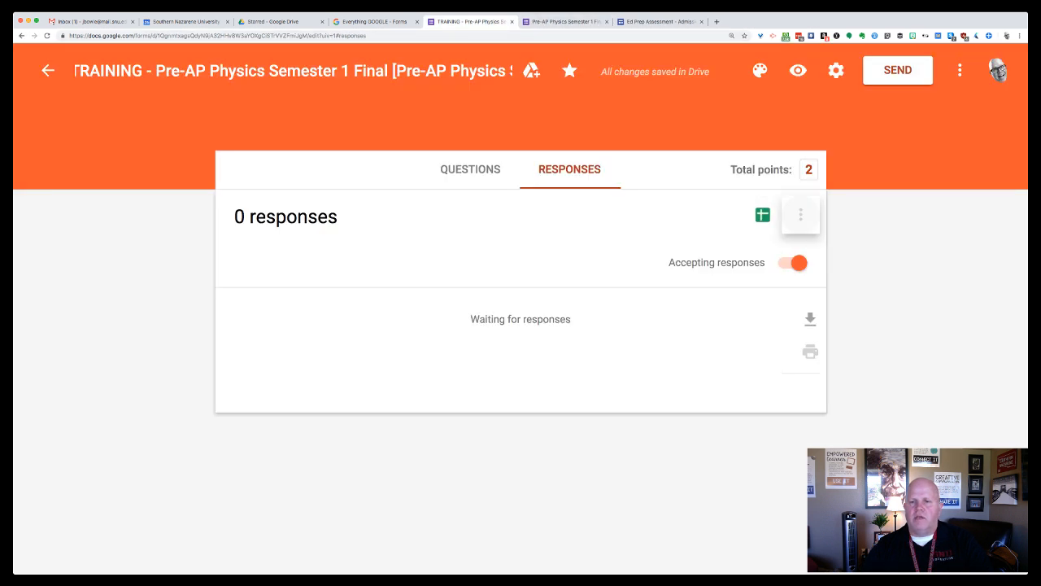
- Browse the existing spreadsheets as a response destination, cancel that choice, and create a new spreadsheet for the form's responses instead
left_click(800, 214)
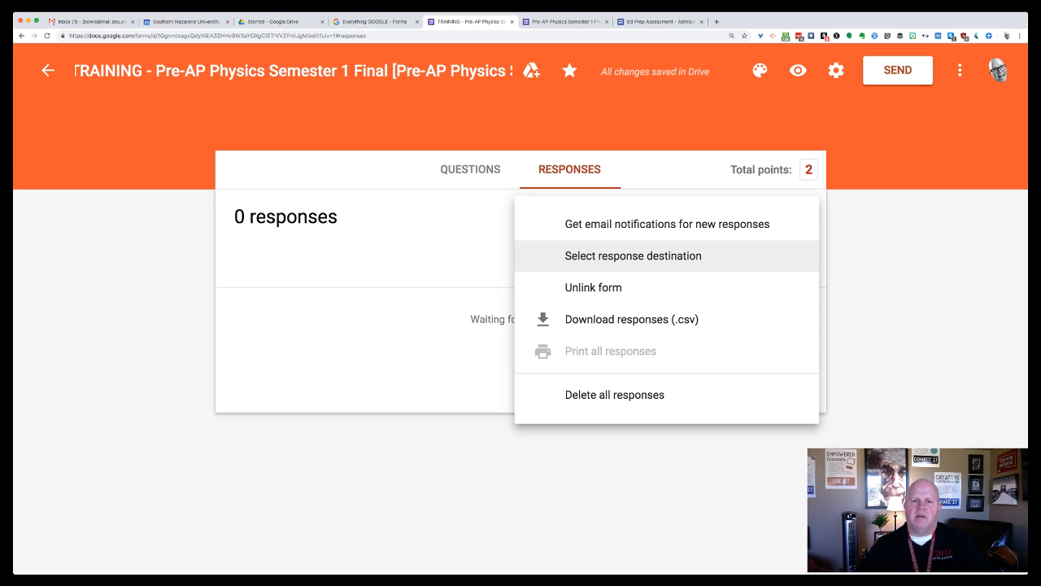
left_click(645, 256)
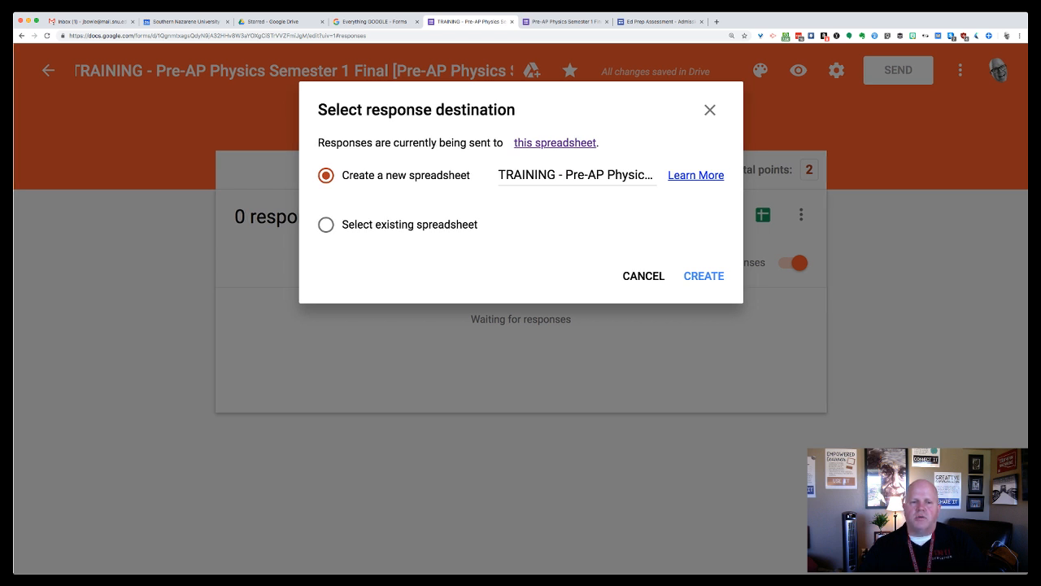
left_click(326, 225)
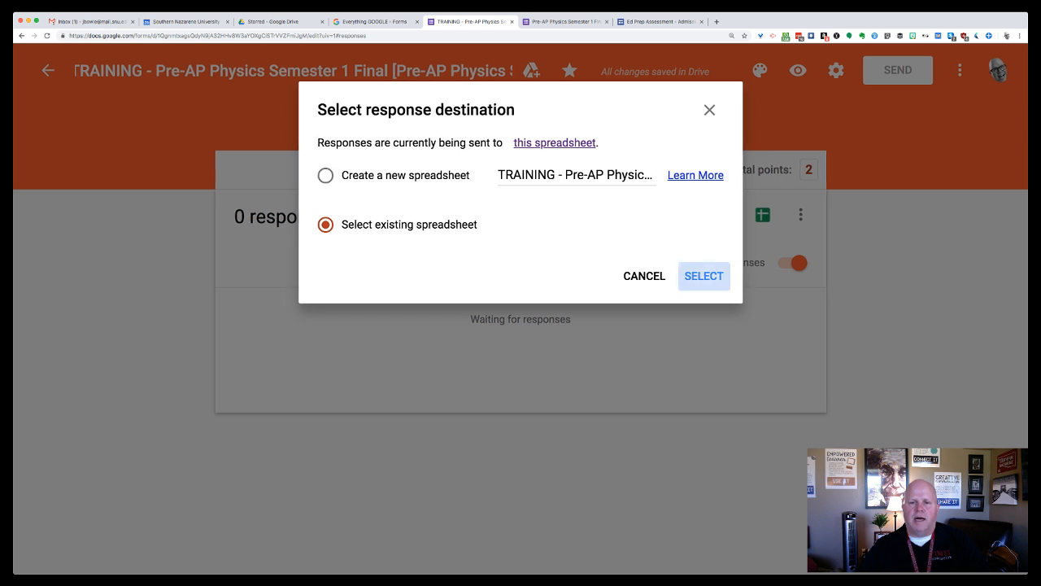
left_click(704, 276)
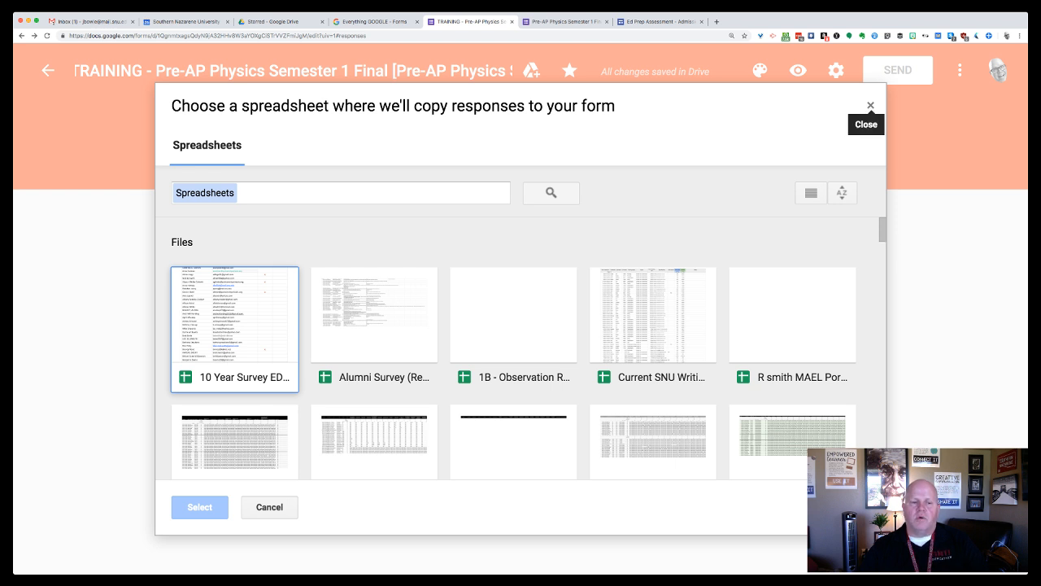
left_click(269, 507)
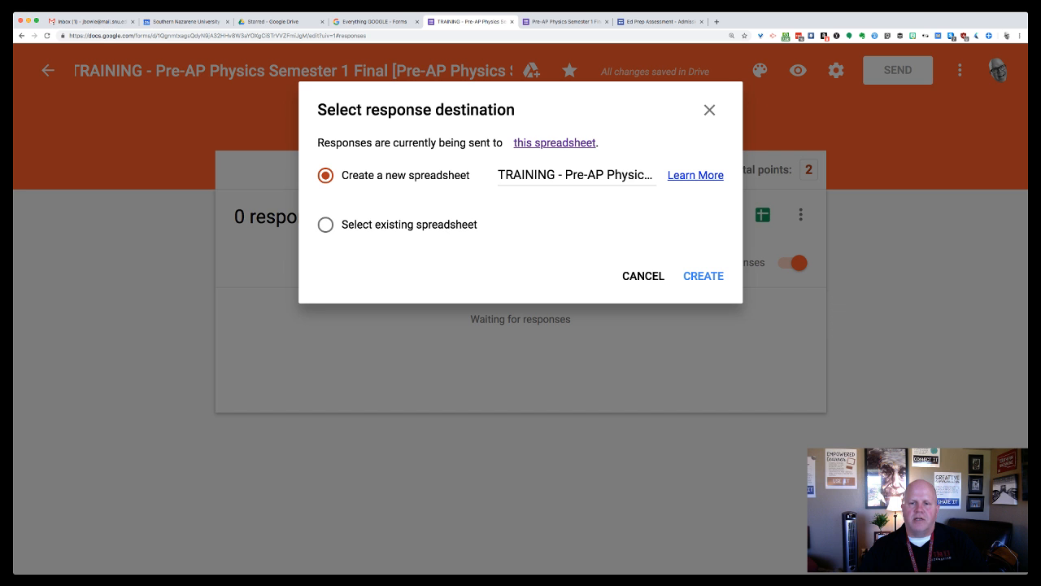
left_click(703, 276)
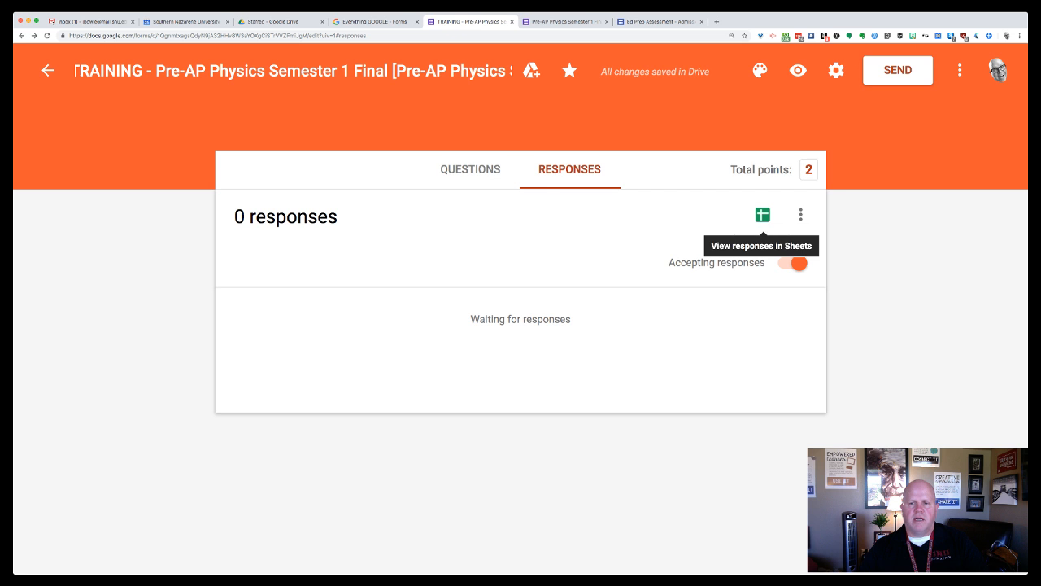
- Open the new responses spreadsheet and format its header row with font size 8 and wrapped text
left_click(763, 215)
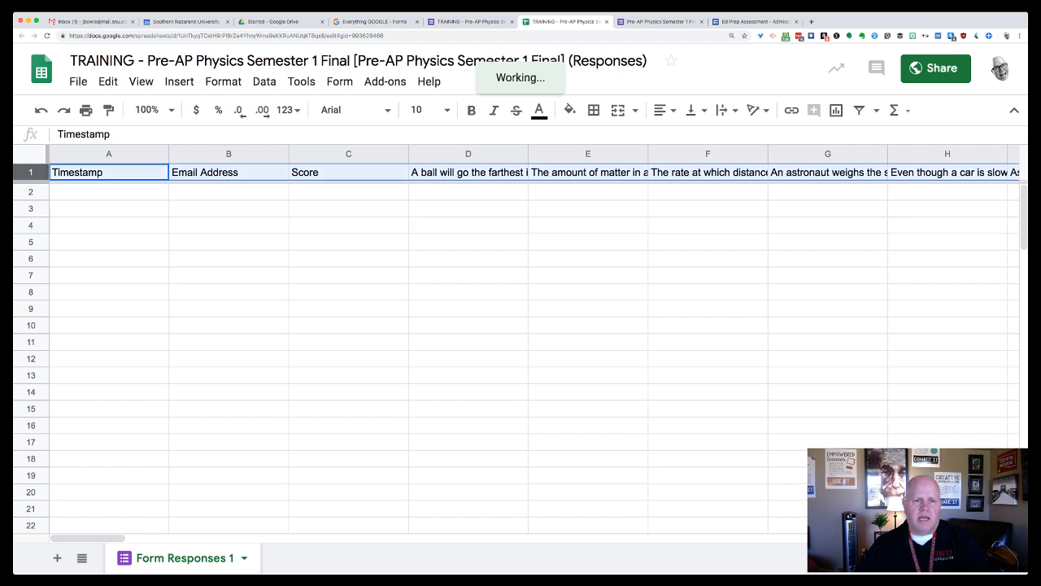
scroll(533, 358, "down", 1)
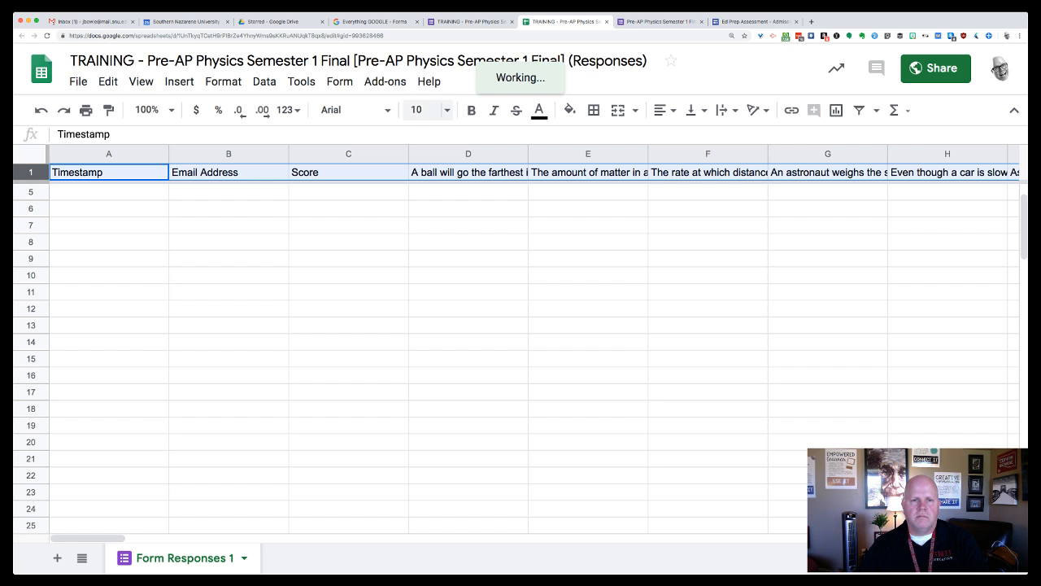
left_click(419, 110)
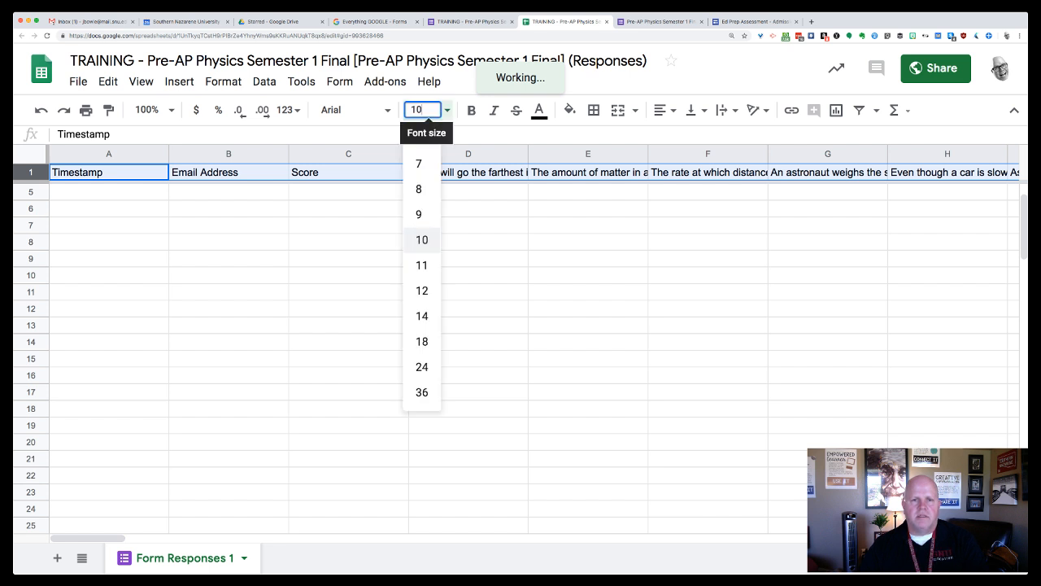
left_click(419, 189)
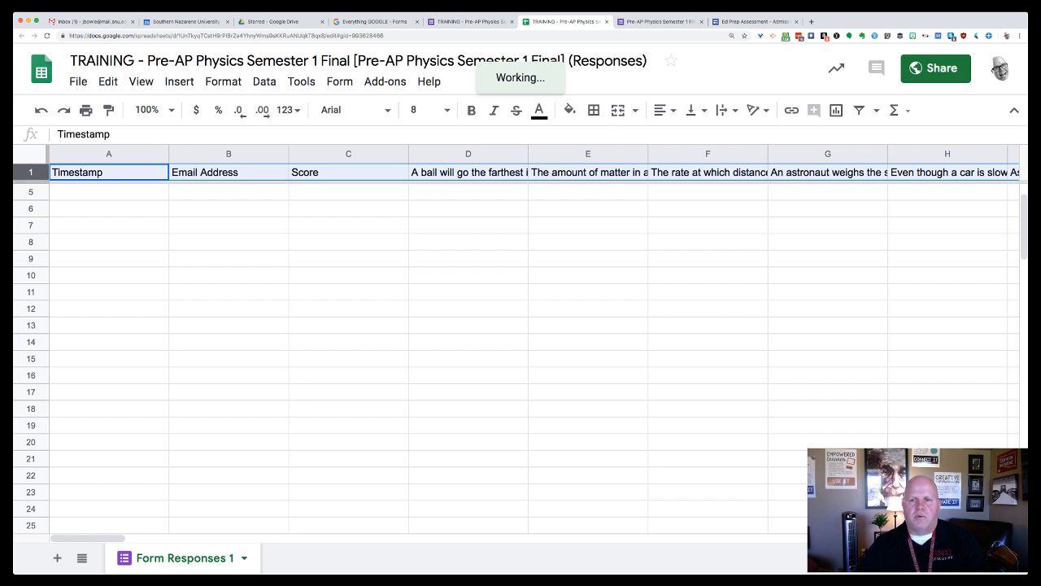
left_click(724, 110)
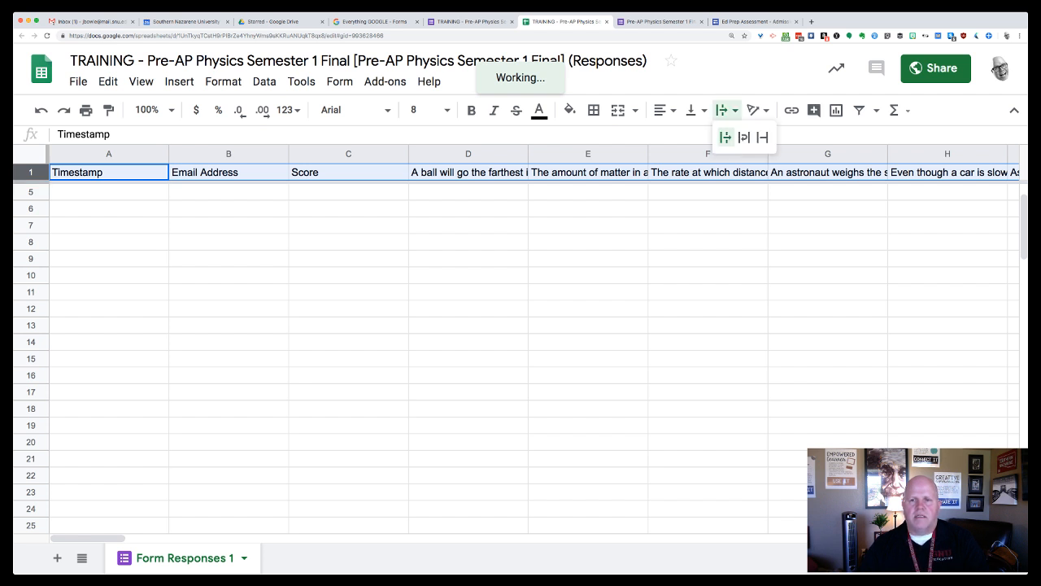
key("Escape")
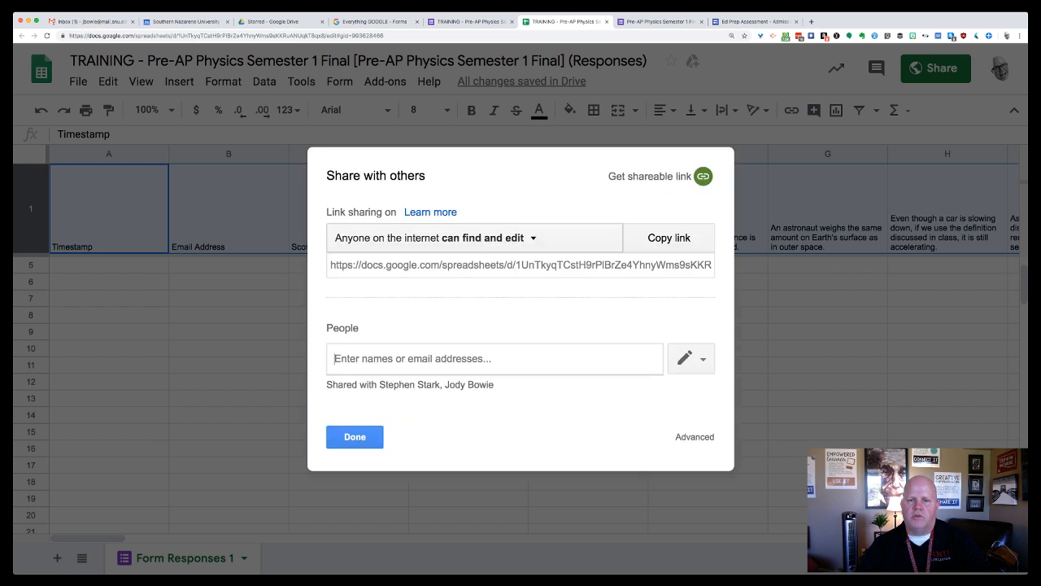
- Turn the responses spreadsheet's link sharing off so only specific people can access it, and check the sharing settings again
left_click(521, 238)
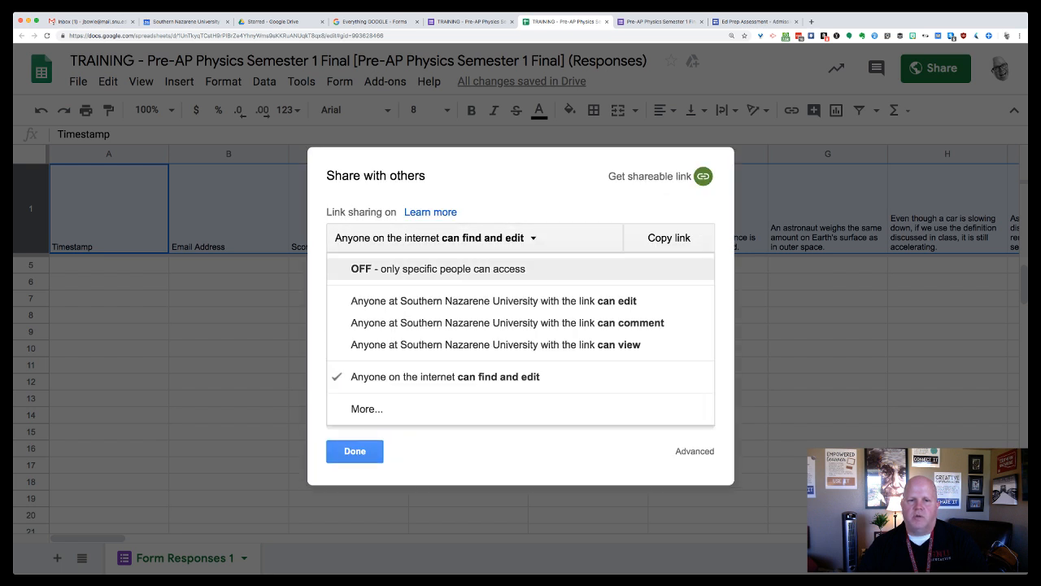
left_click(438, 268)
left_click(355, 436)
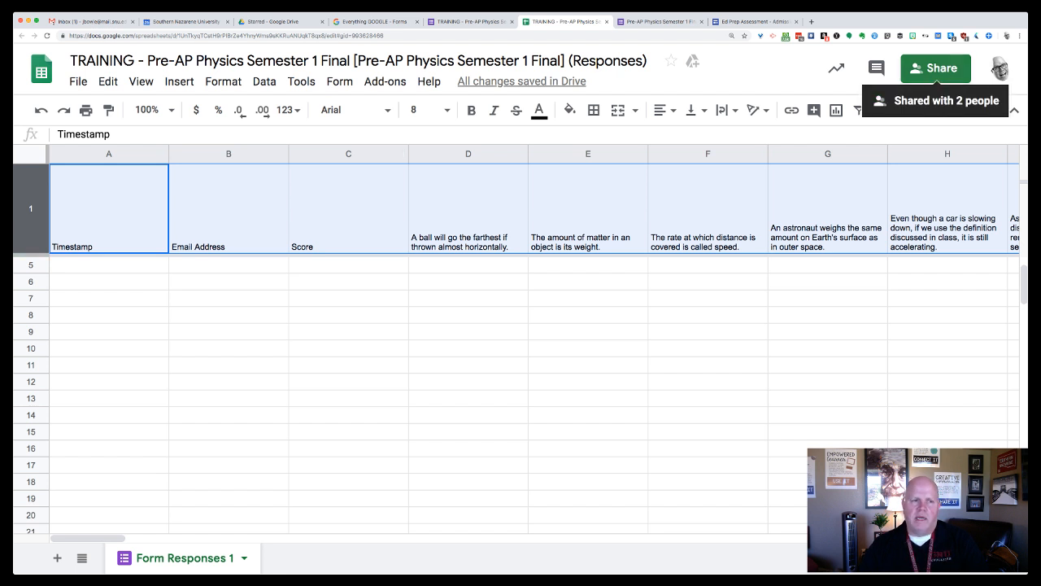
left_click(936, 68)
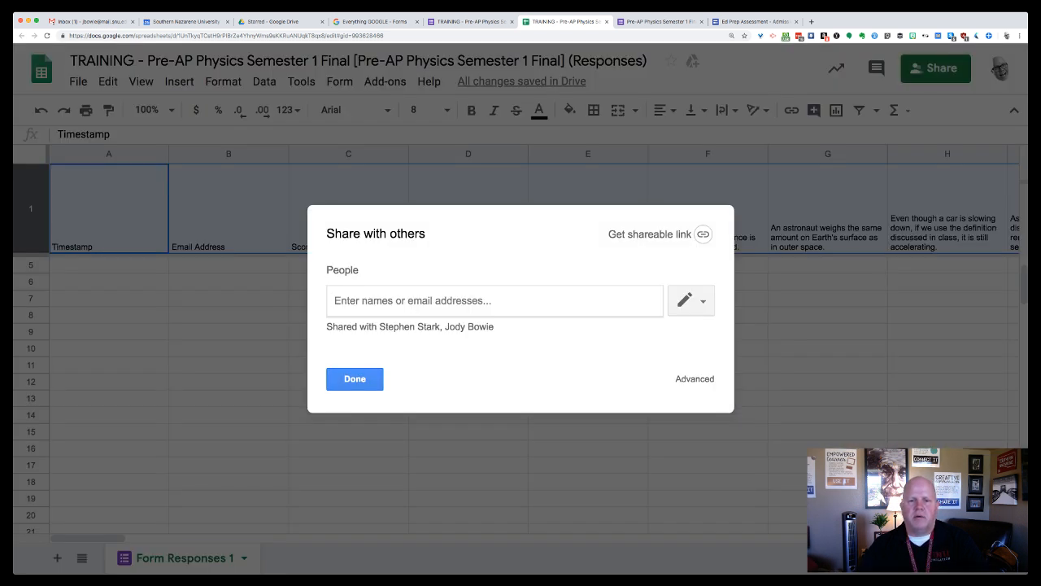
left_click(355, 378)
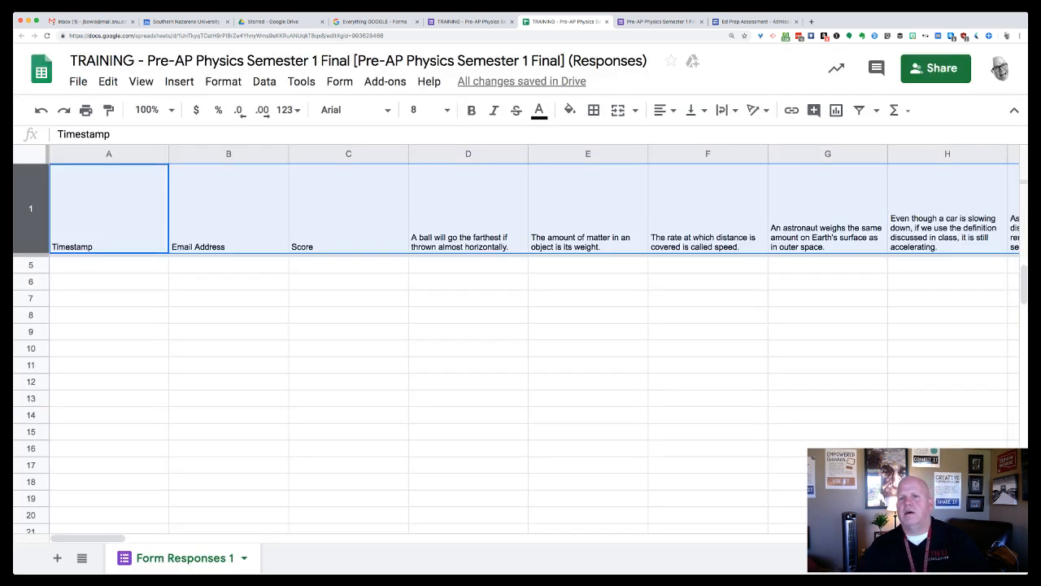
- Look across the question columns in the header row of the responses sheet and return to the first column
scroll(521, 390, "down", 1)
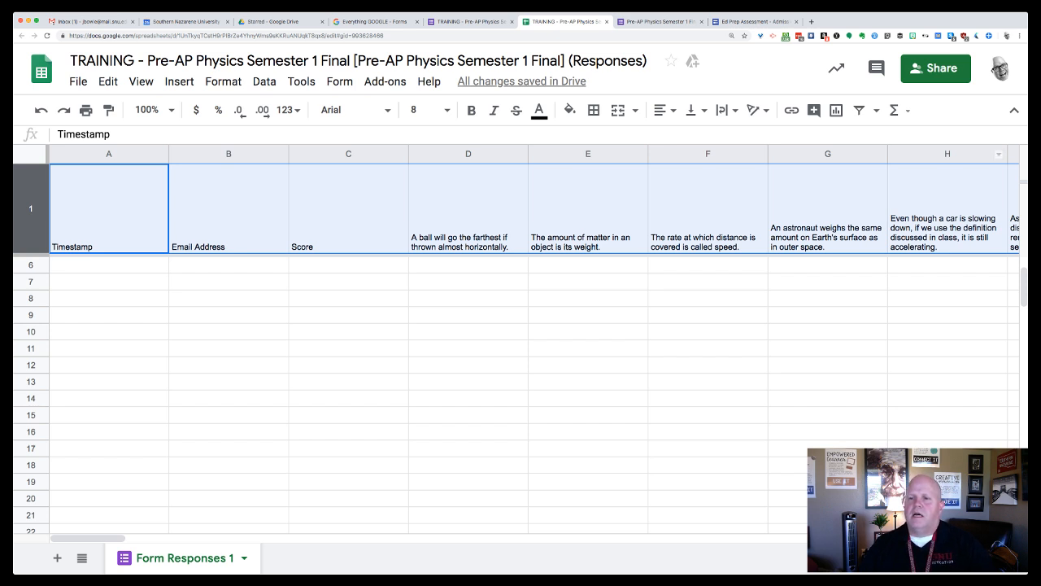
scroll(521, 342, "right", 15)
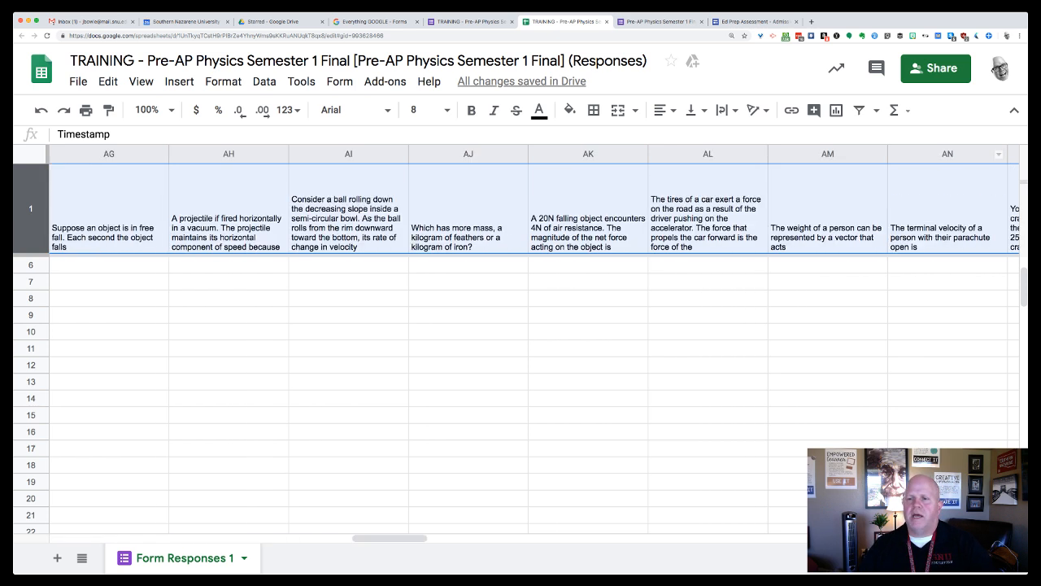
scroll(521, 342, "right", 15)
scroll(521, 342, "left", 20)
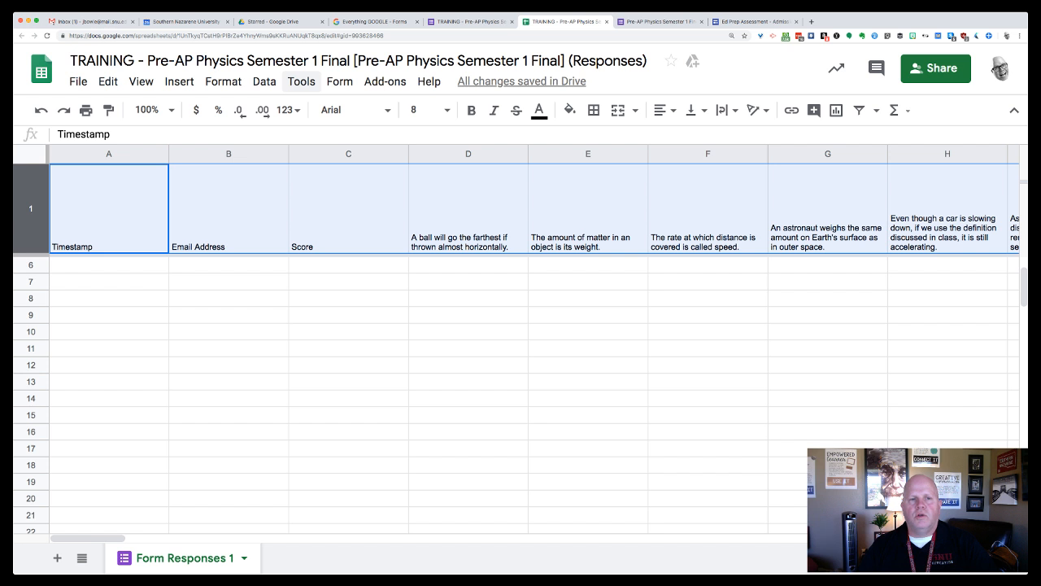
- View the spreadsheet's notification rules without saving any, and look at where its script editor is offered
left_click(301, 82)
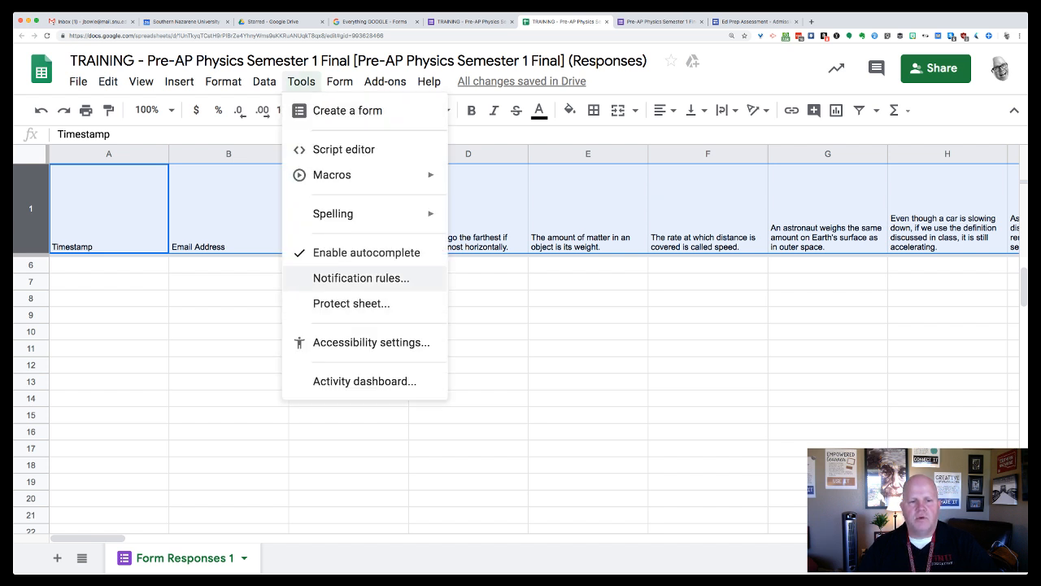
left_click(361, 277)
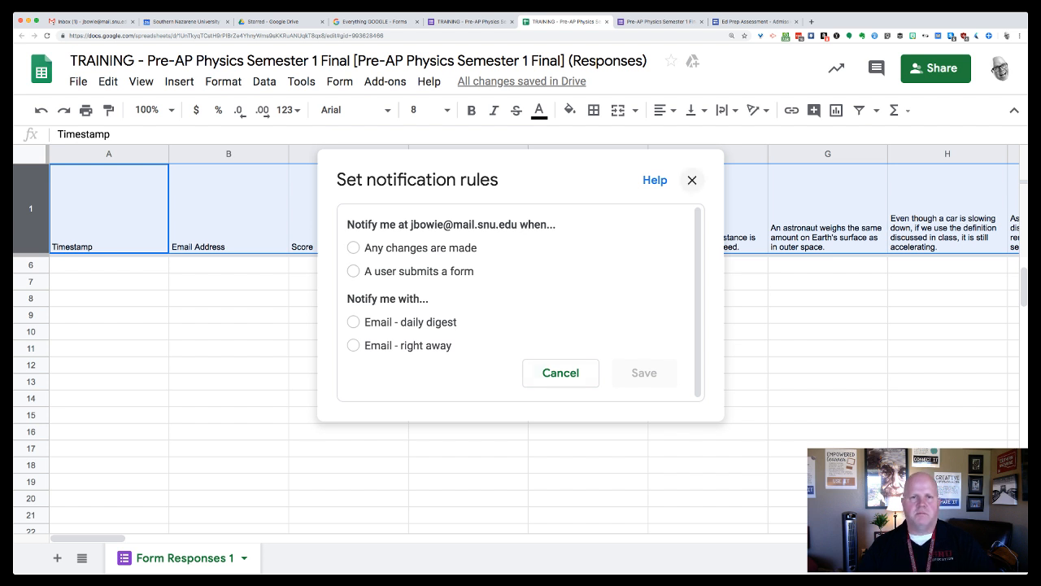
left_click(691, 180)
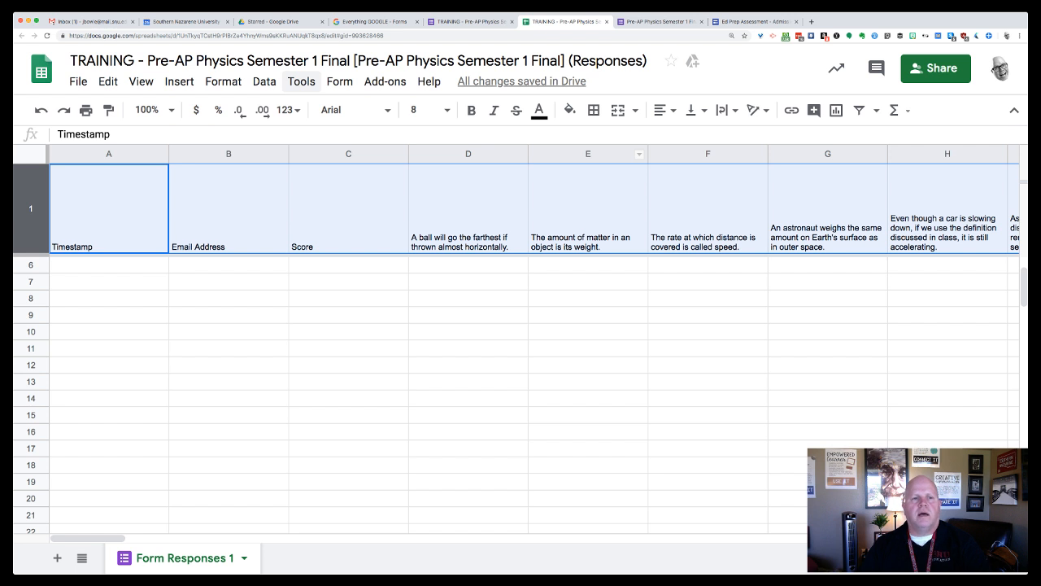
left_click(301, 81)
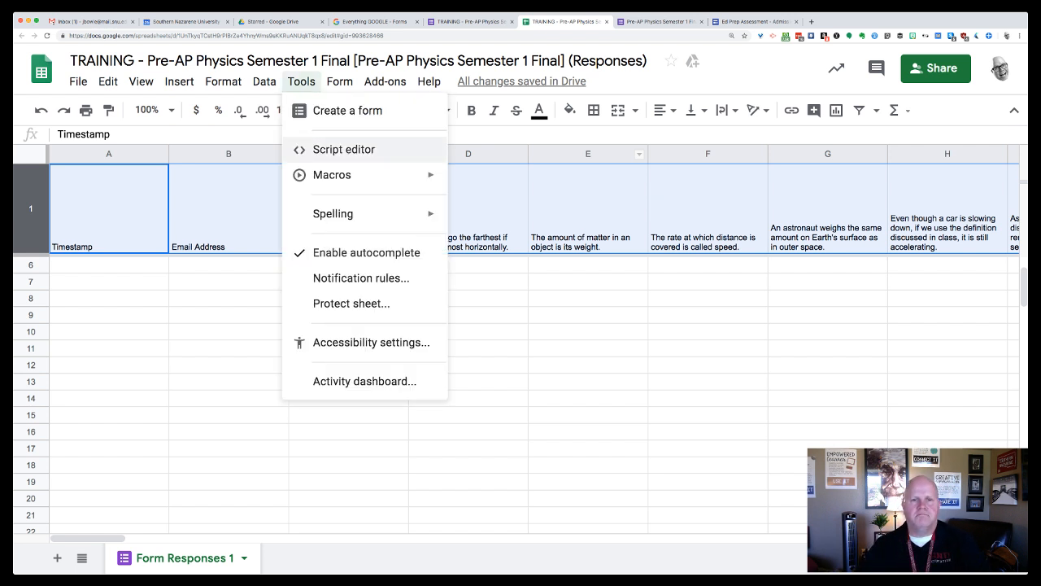
left_click(588, 203)
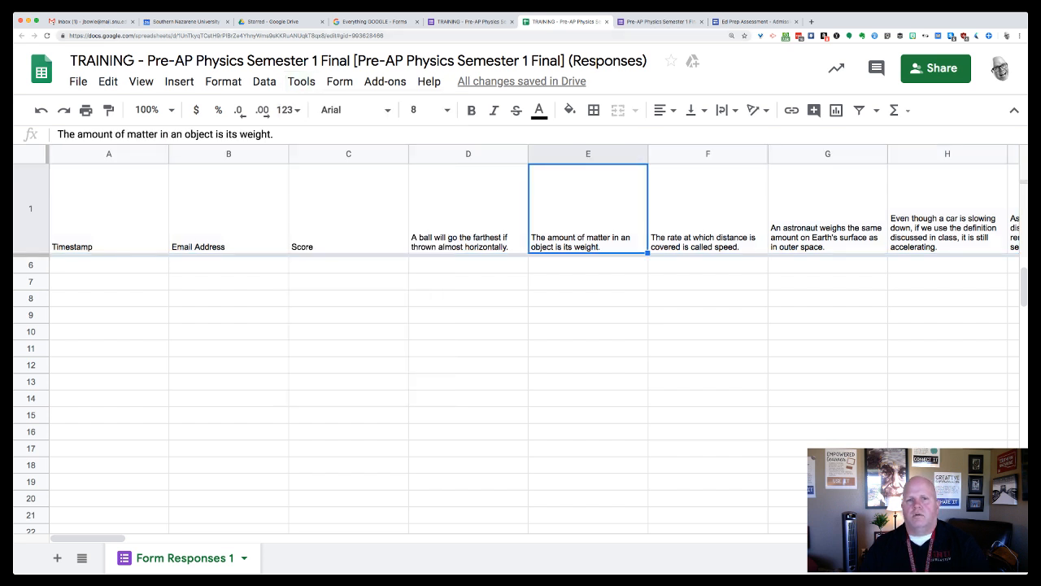
- Compare the form's responses view with the linked spreadsheet, view the spreadsheet's form commands, and return to the form
left_click(471, 22)
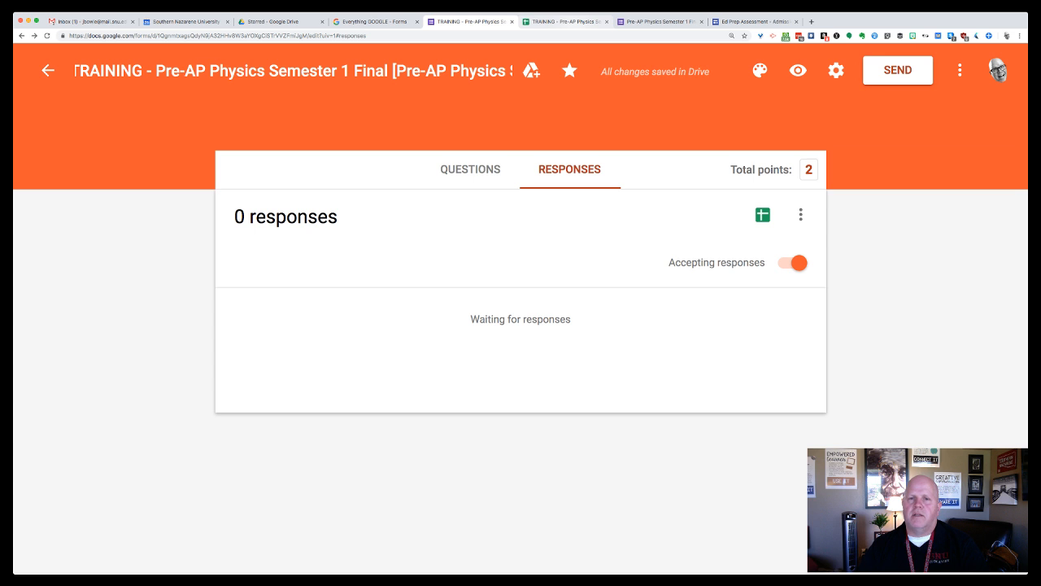
key("ctrl+Tab")
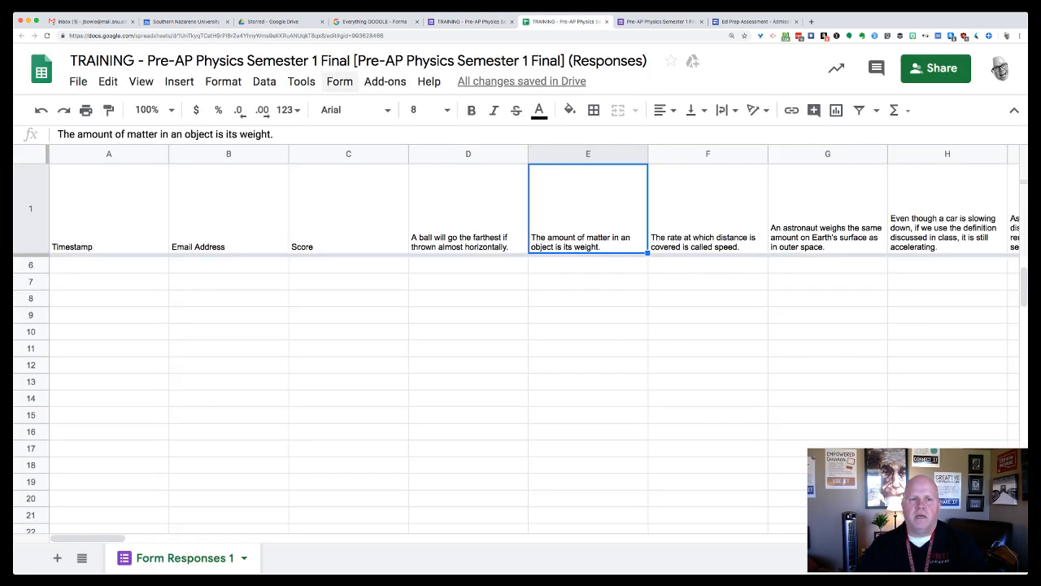
left_click(340, 81)
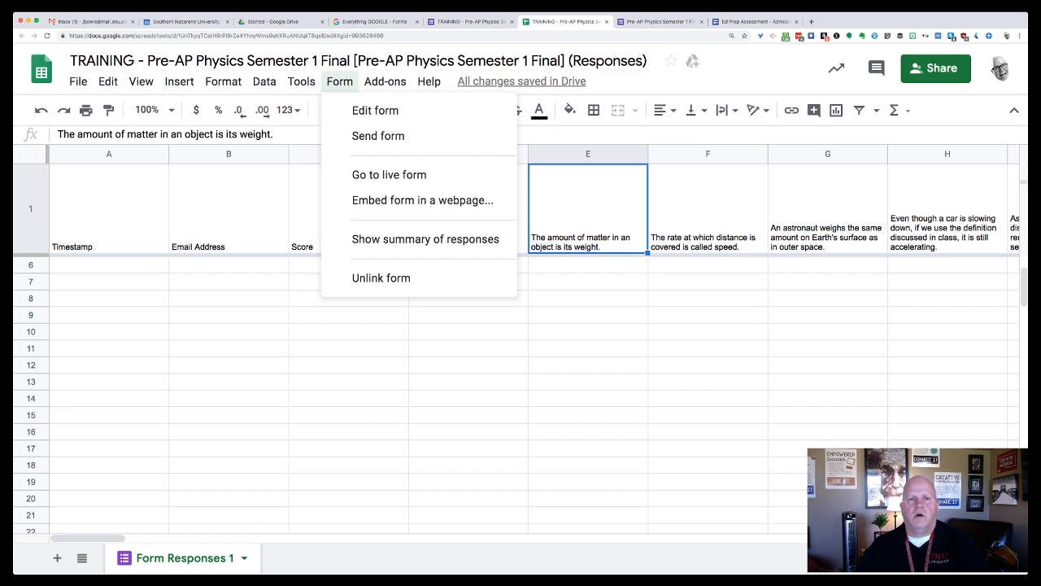
left_click(467, 21)
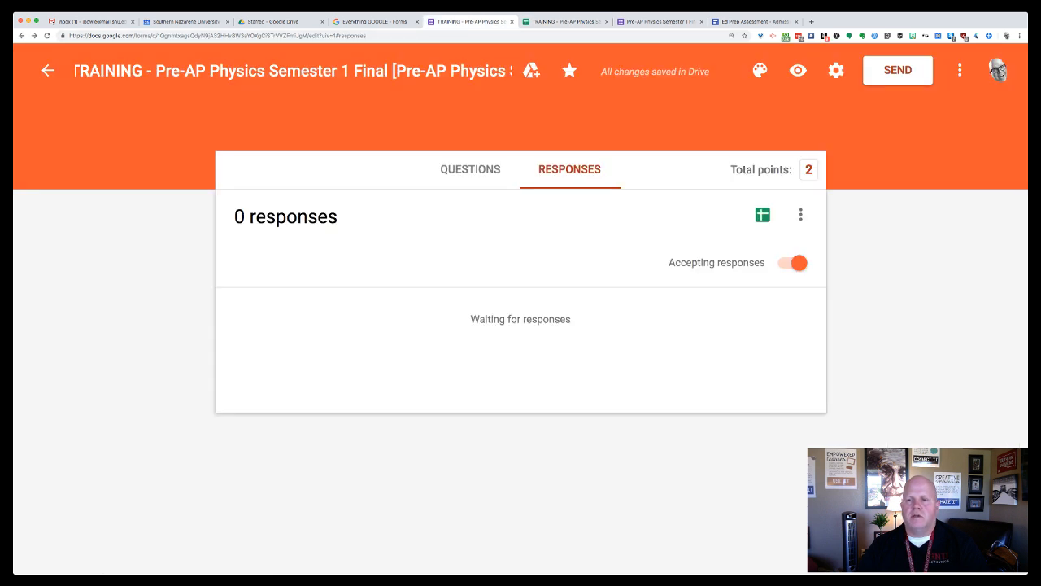
- View the form's response management options, compare them with the linked responses spreadsheet, and close the options without choosing any
left_click(801, 214)
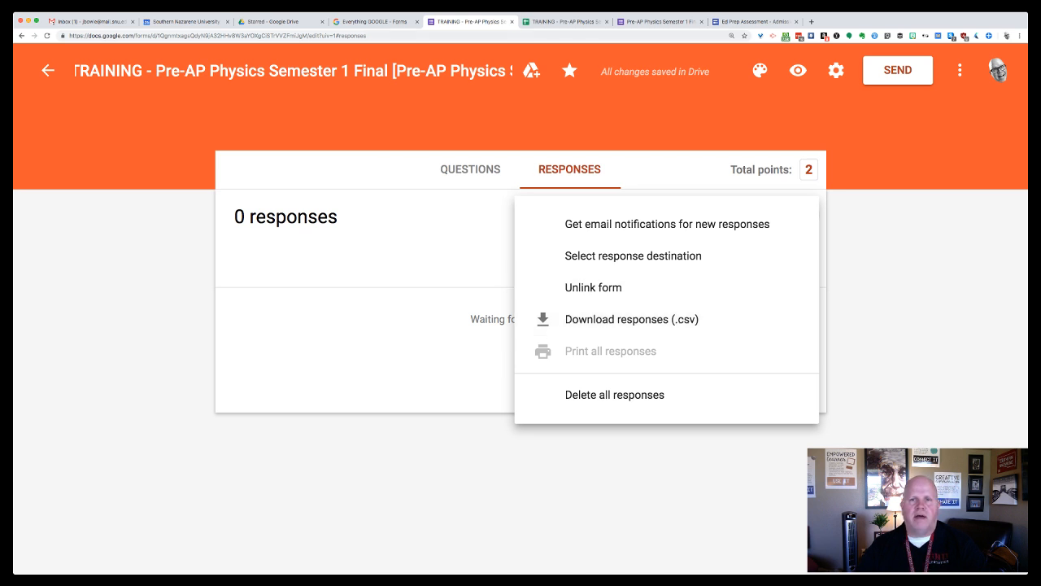
left_click(565, 22)
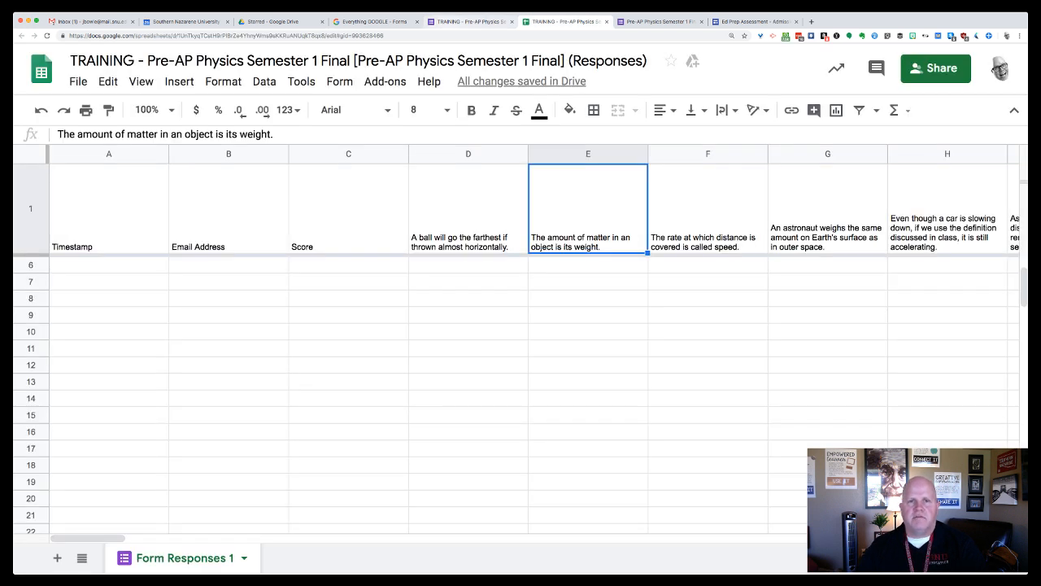
left_click(470, 22)
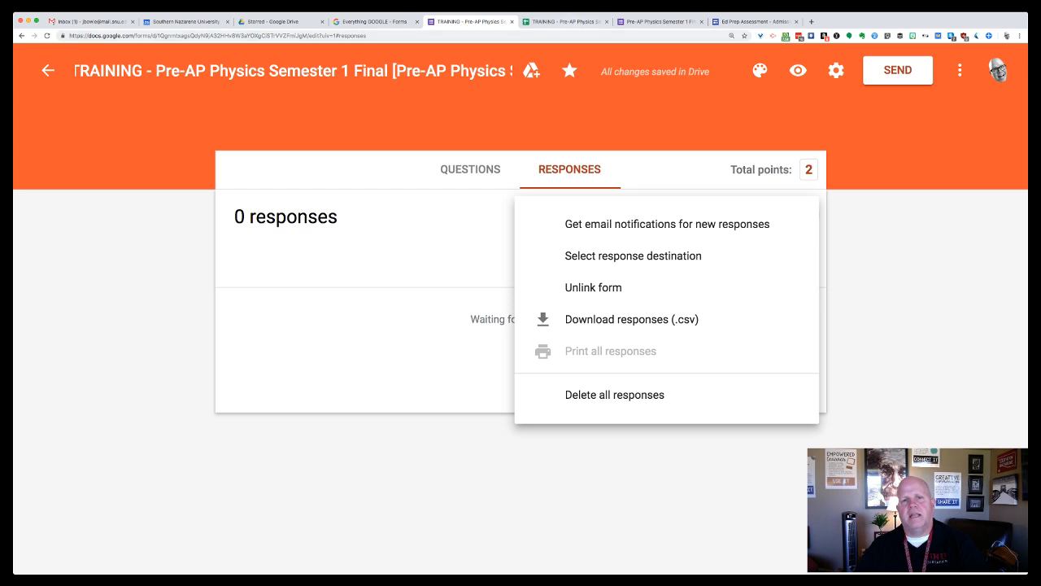
key("ctrl+Tab")
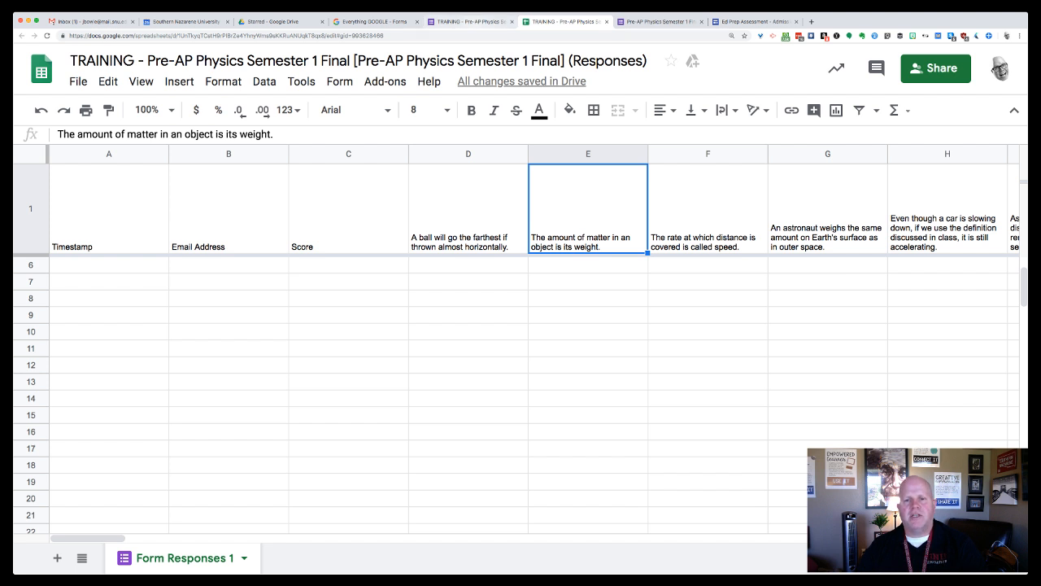
key("ctrl+shift+Tab")
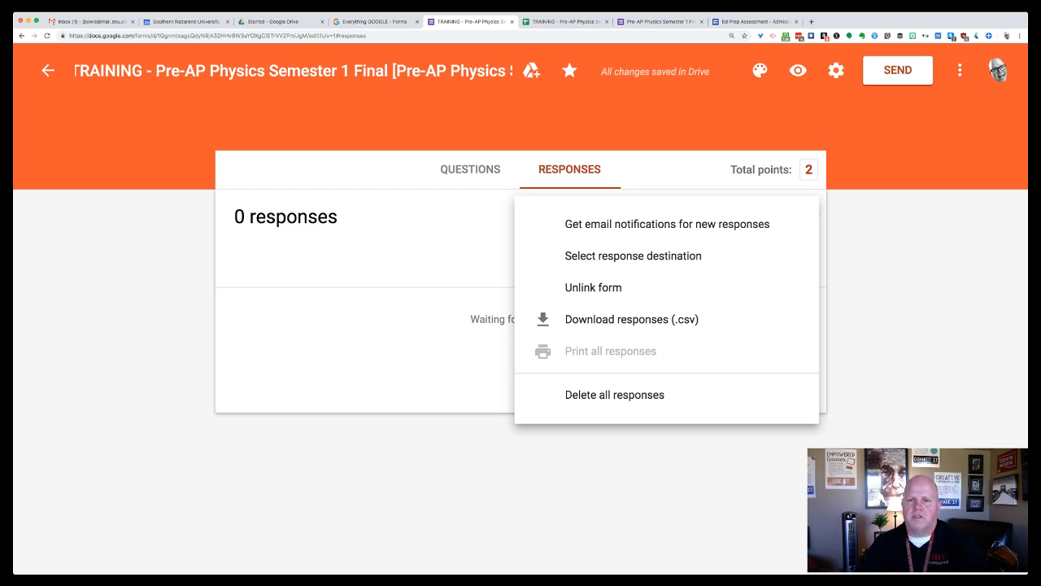
key("Escape")
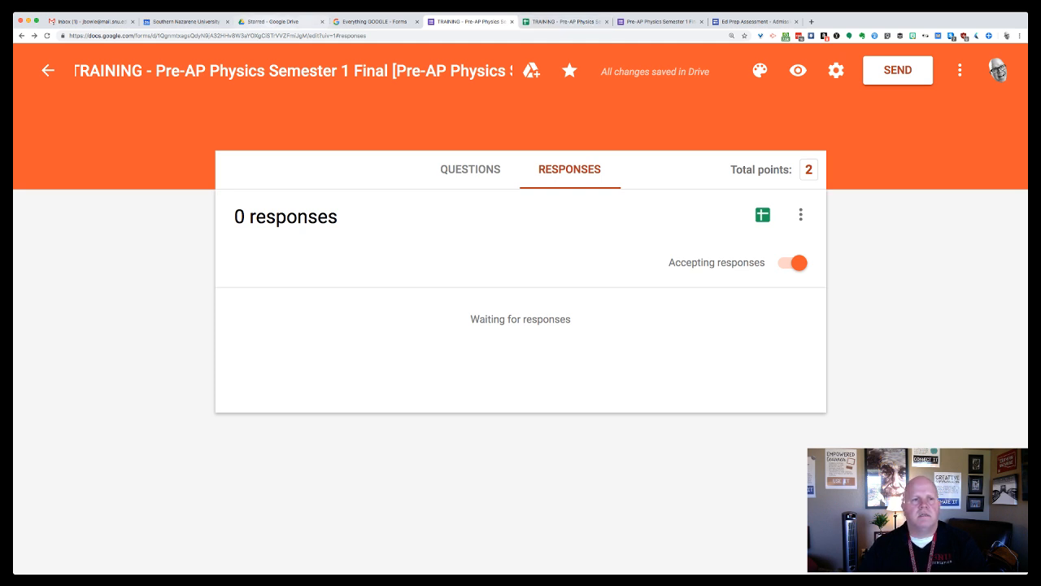
- Switch to Google Drive and go back to the earlier search results for forms with "Training" in the title
left_click(277, 22)
left_click(374, 22)
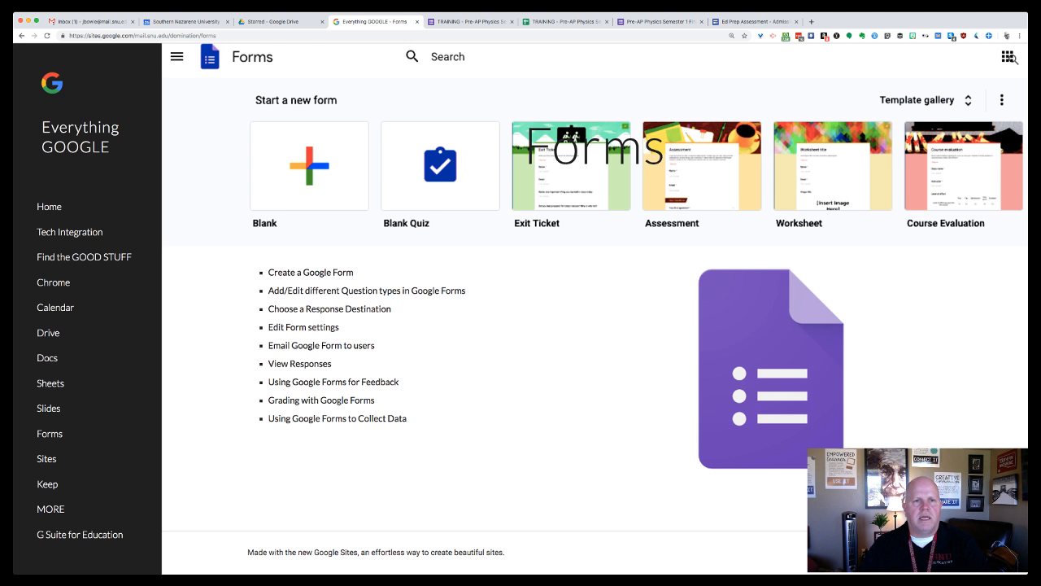
left_click(277, 21)
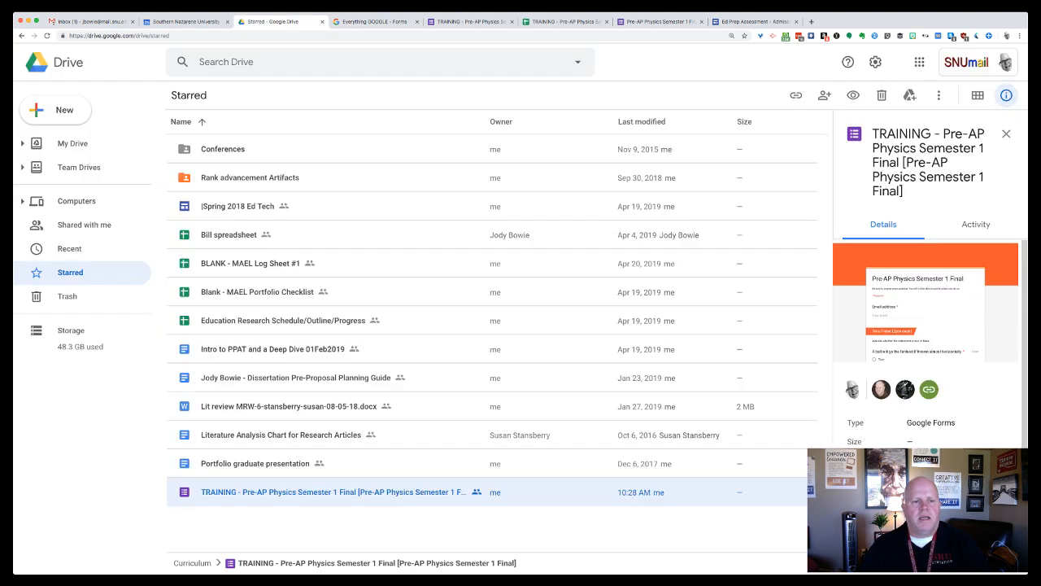
left_click(325, 62)
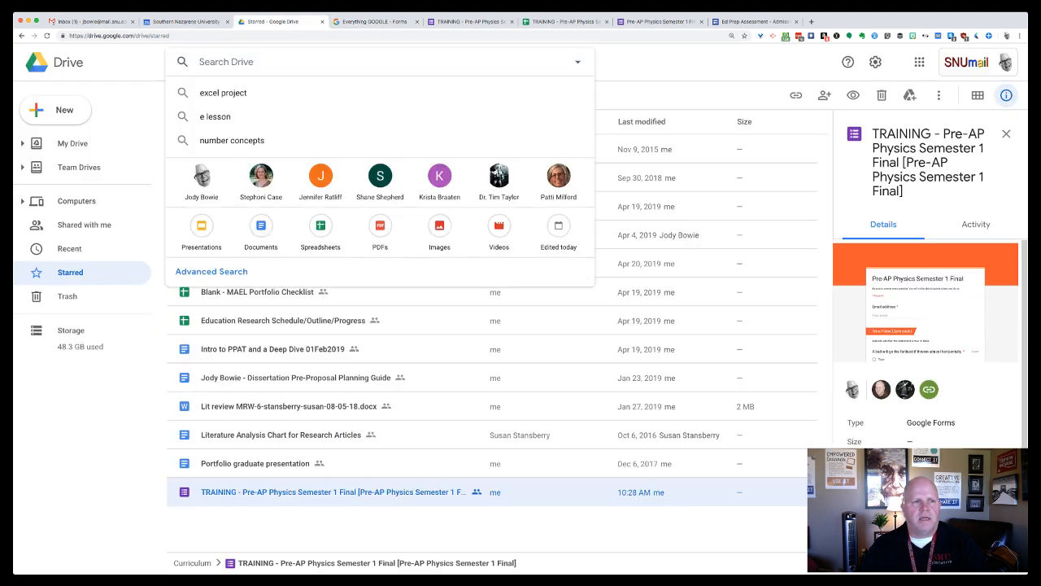
left_click(22, 36)
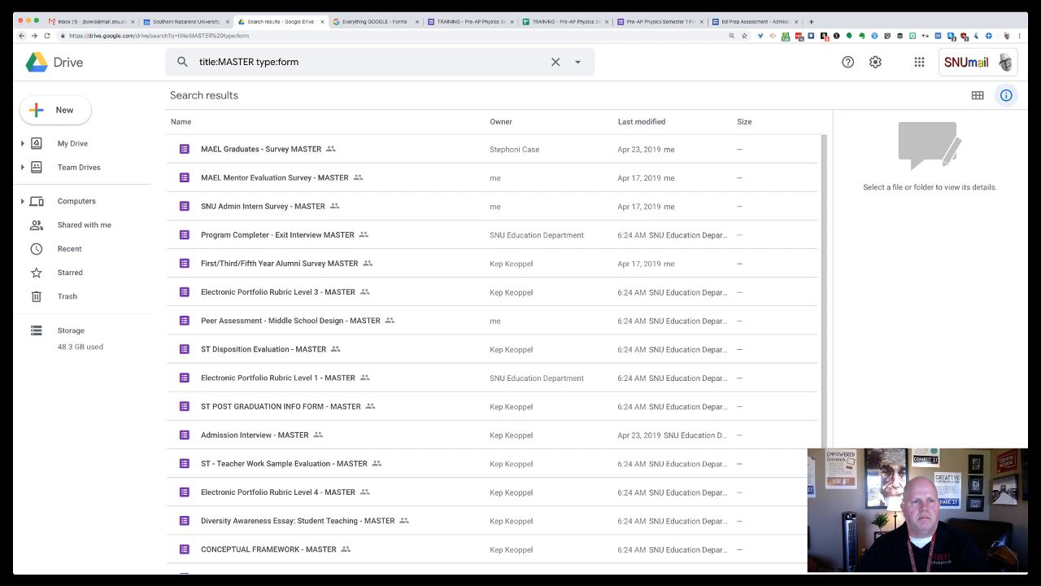
left_click(22, 35)
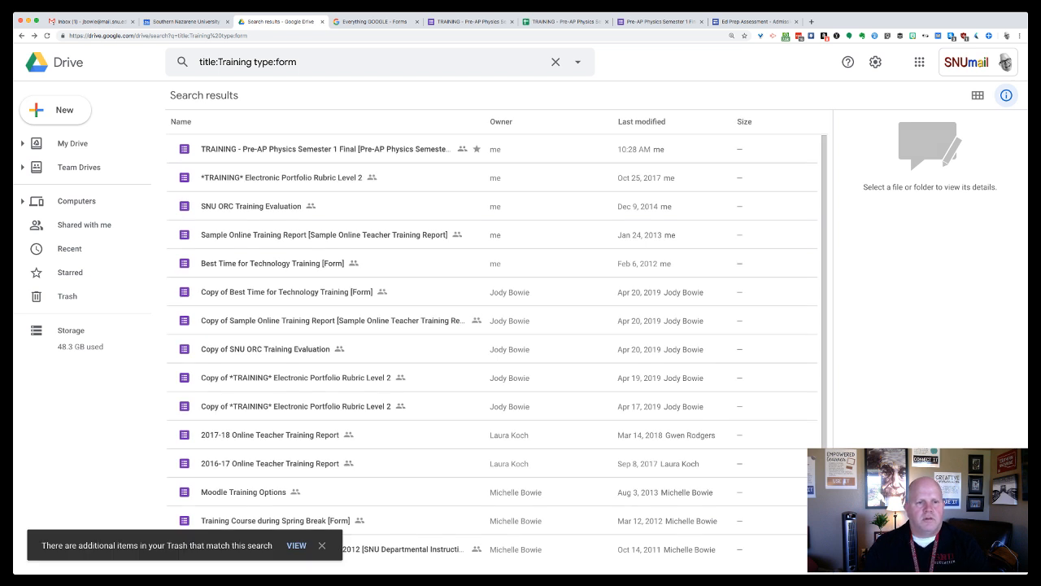
- Open the form "*TRAINING* Electronic Portfolio Rubric Level 2" from the search results
left_click(281, 177)
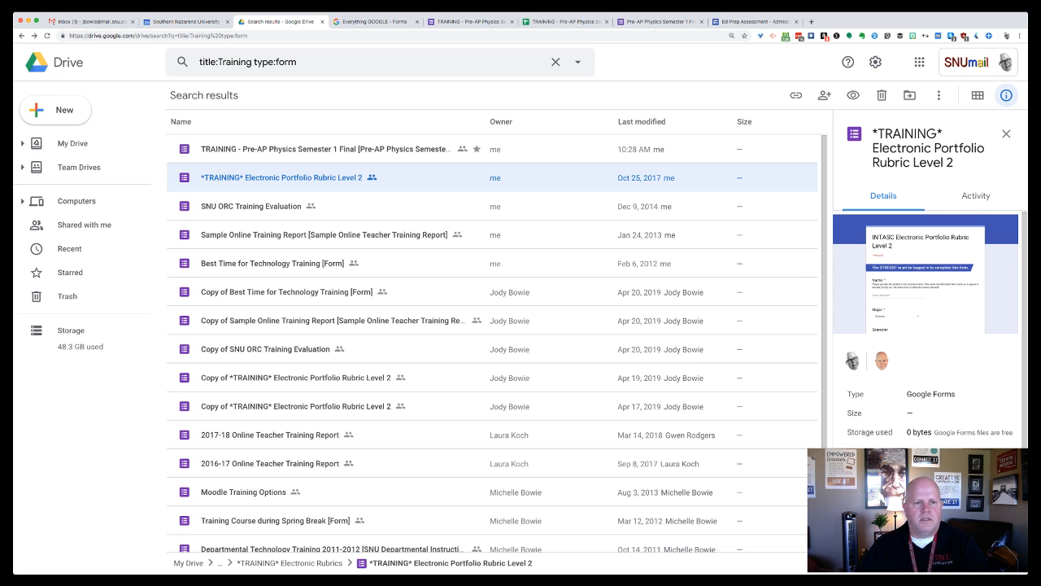
right_click(269, 182)
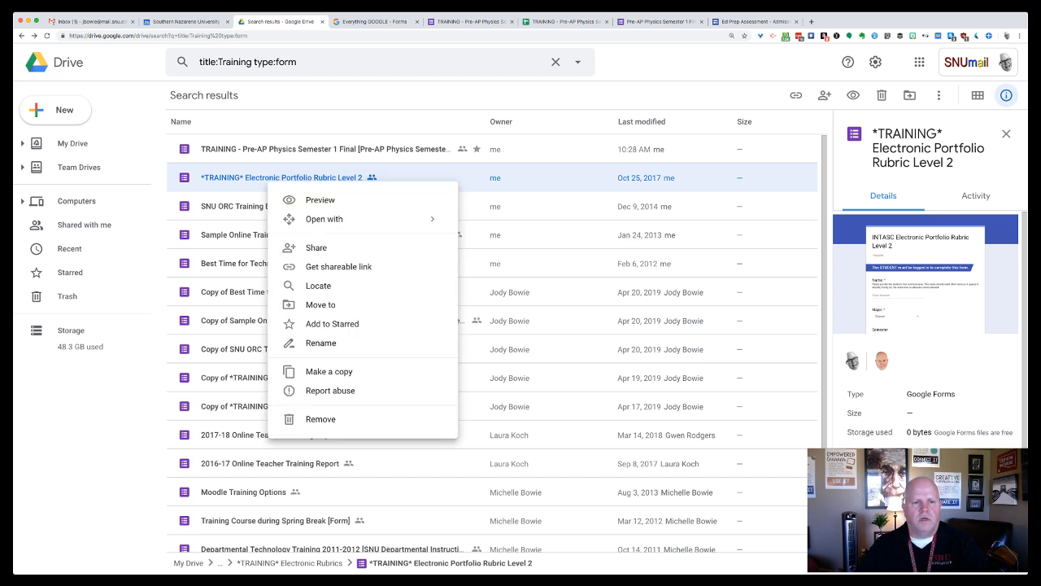
double_click(272, 177)
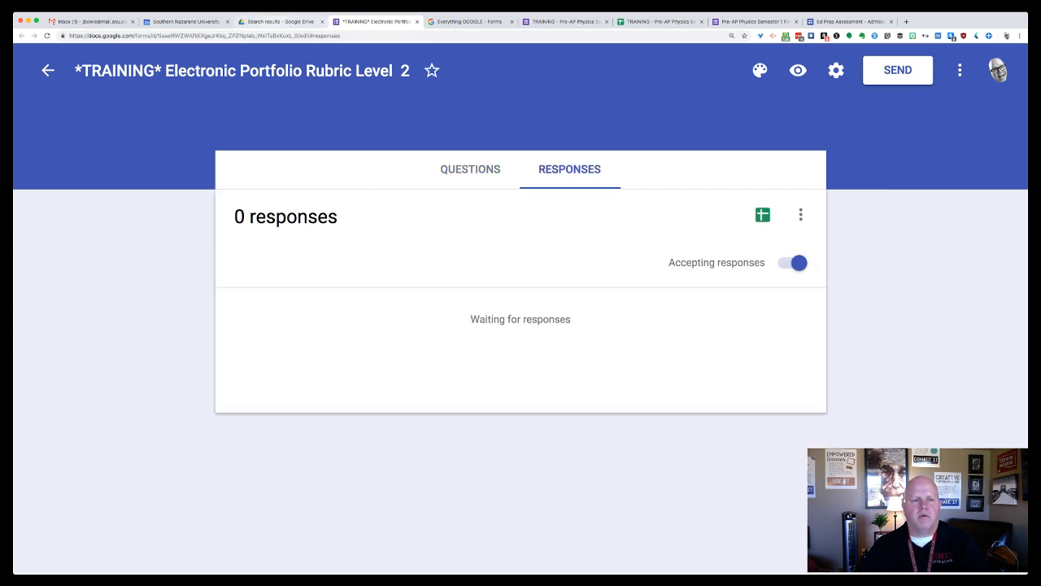
- Open the old "Moodle Training Options" form from the Drive results, decline the upgrade to new Forms, view its layout, and close it
left_click(282, 22)
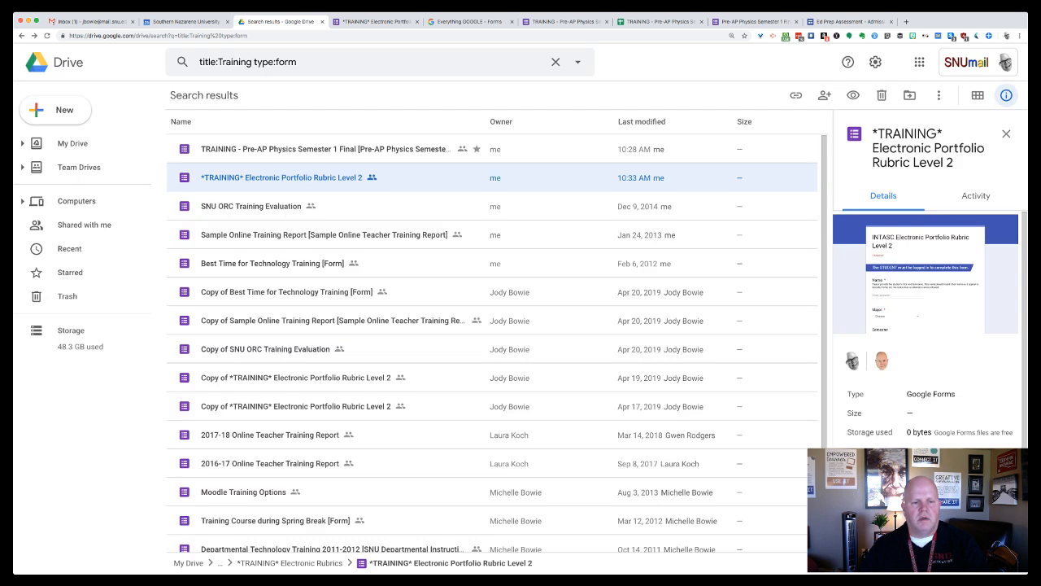
scroll(492, 342, "down", 1)
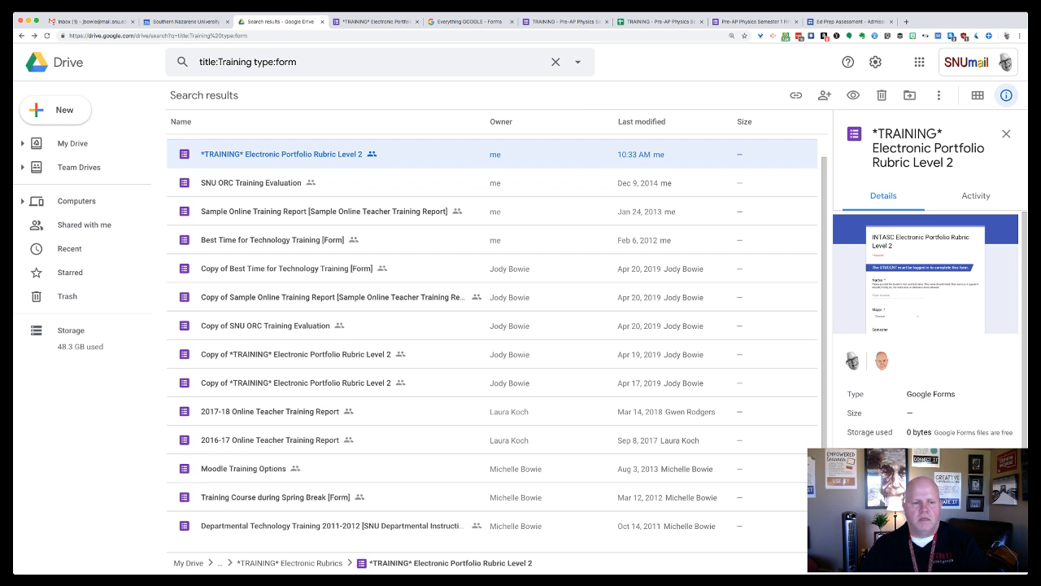
left_click(265, 470)
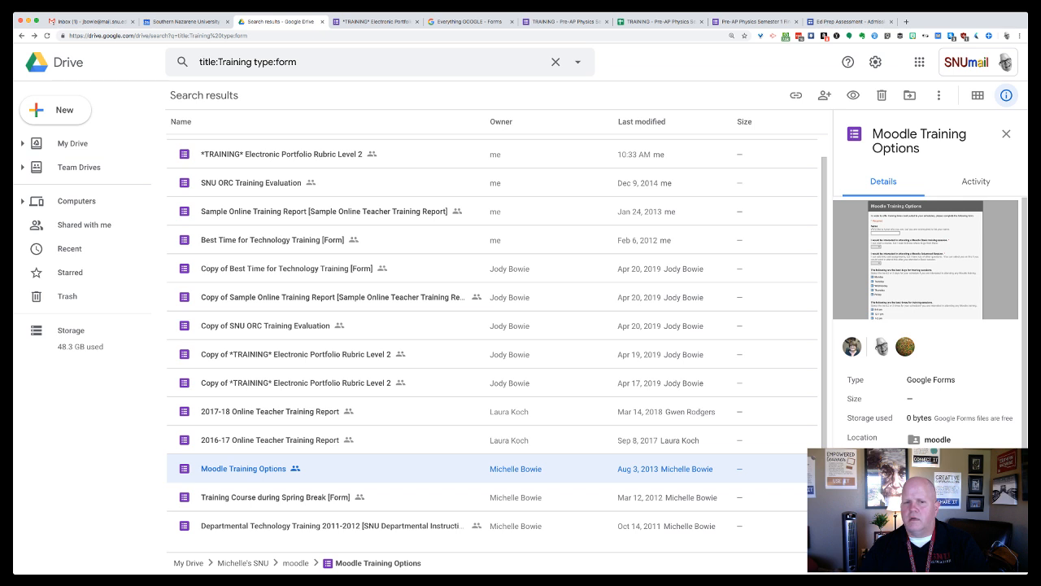
scroll(492, 325, "down", 1)
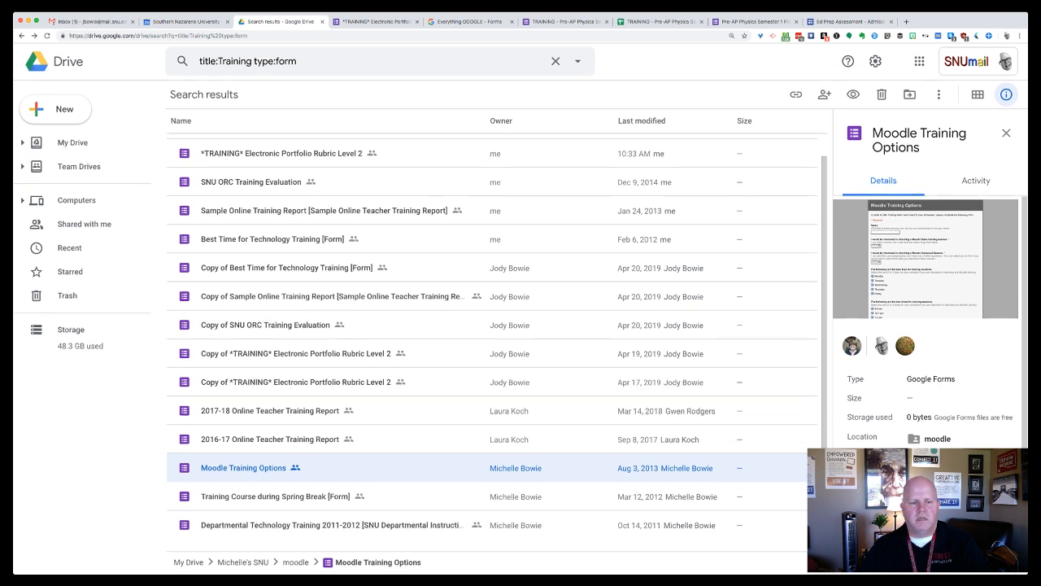
scroll(492, 325, "up", 1)
scroll(492, 325, "down", 1)
scroll(492, 326, "up", 1)
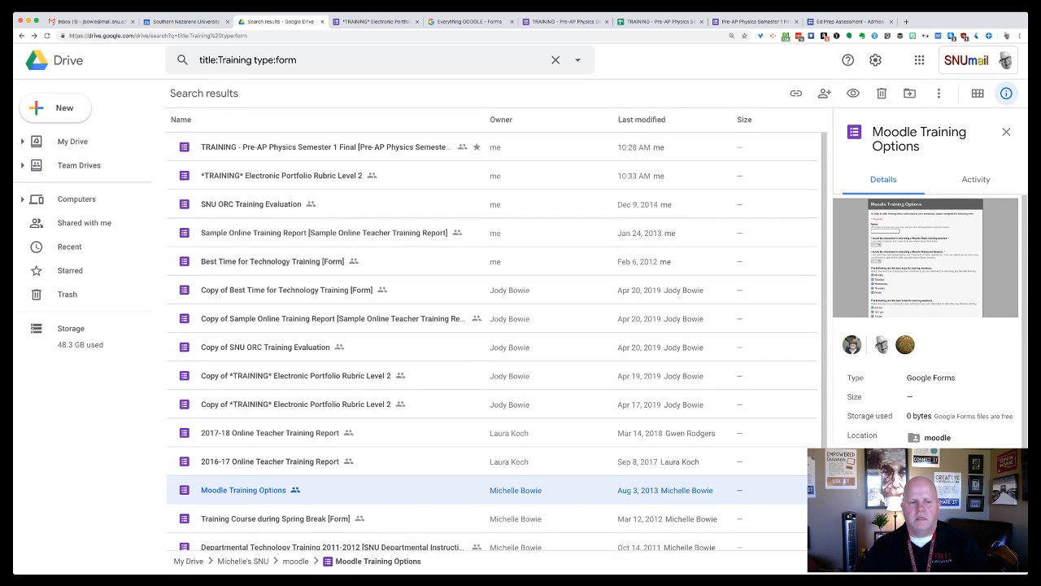
scroll(492, 325, "down", 1)
double_click(243, 469)
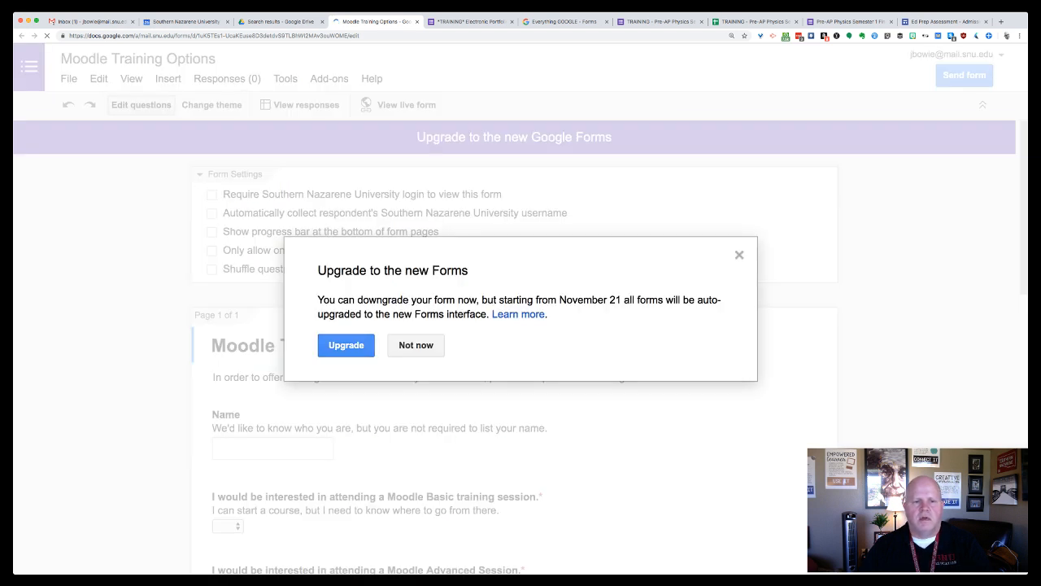
left_click(415, 345)
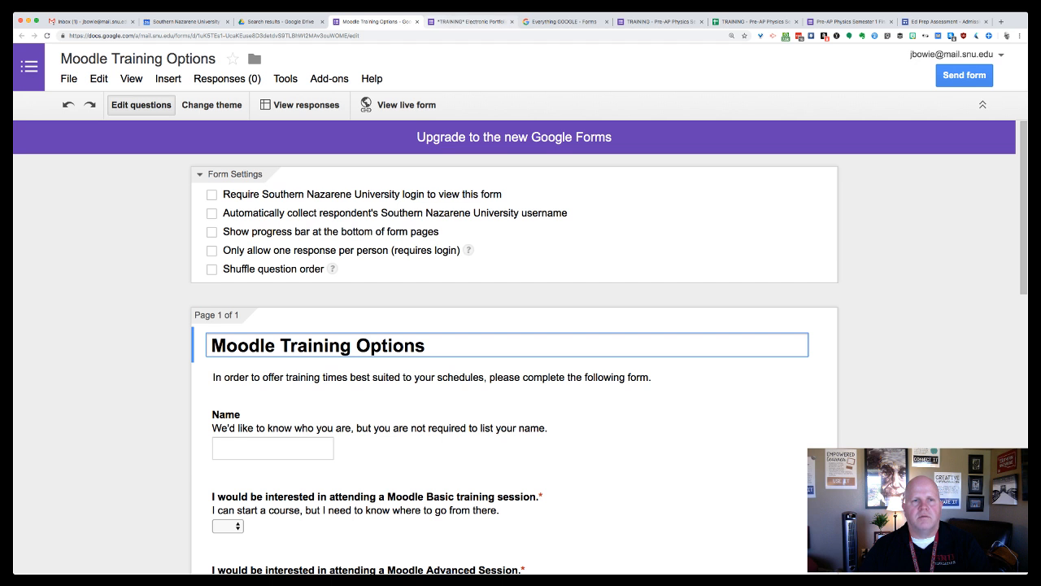
key("super+w")
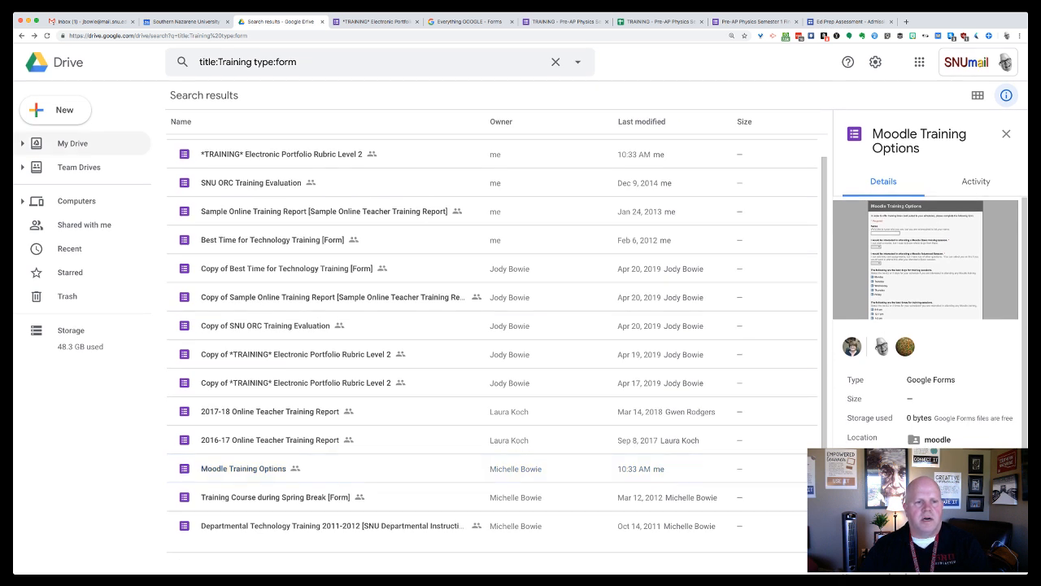
- Look through the folders in My Drive and return to the "*TRAINING* Electronic Portfolio Rubric Level 2" form
left_click(72, 144)
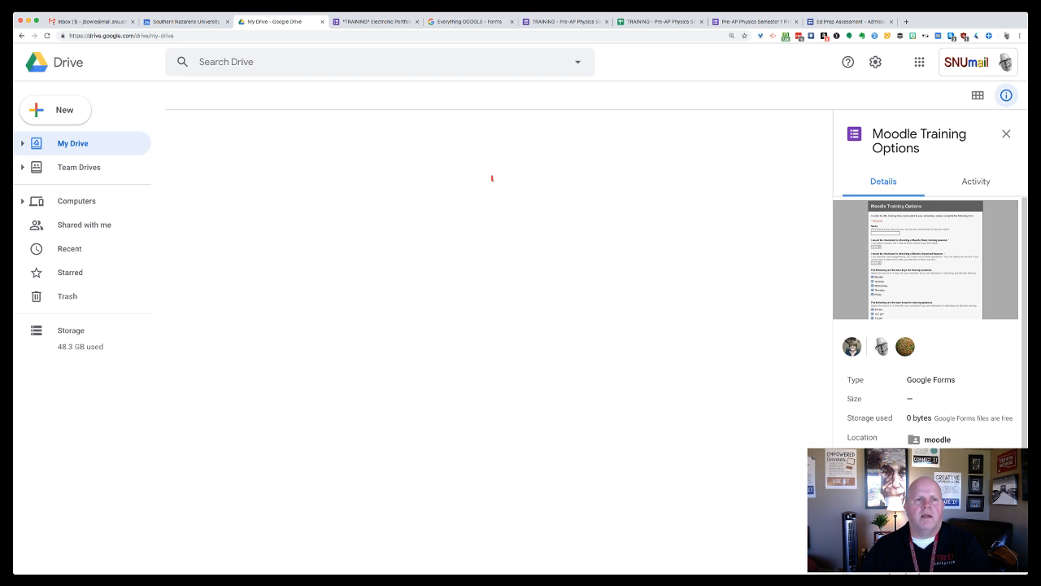
scroll(500, 342, "down", 1)
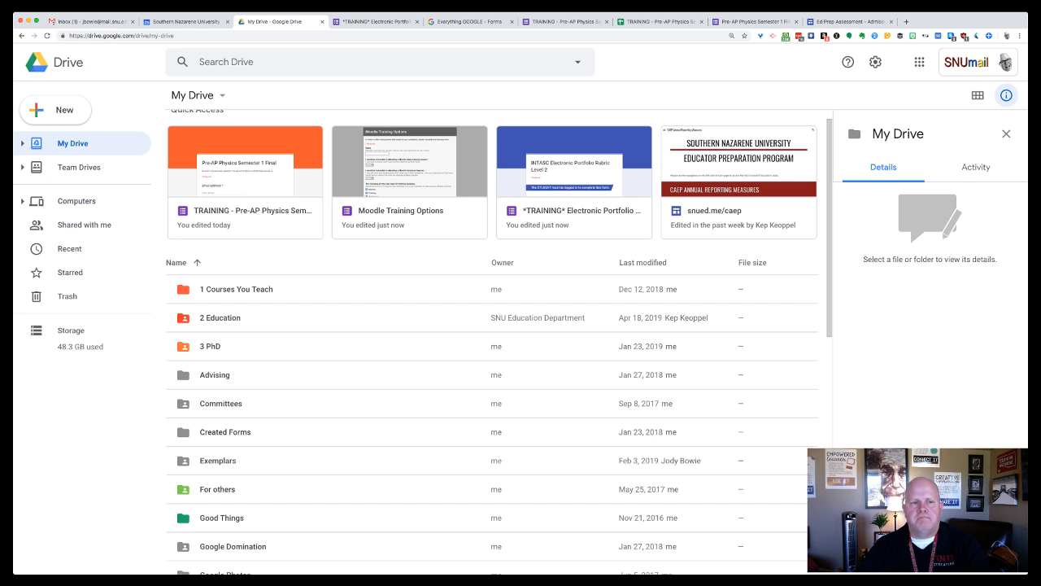
scroll(499, 341, "down", 1)
scroll(500, 341, "up", 2)
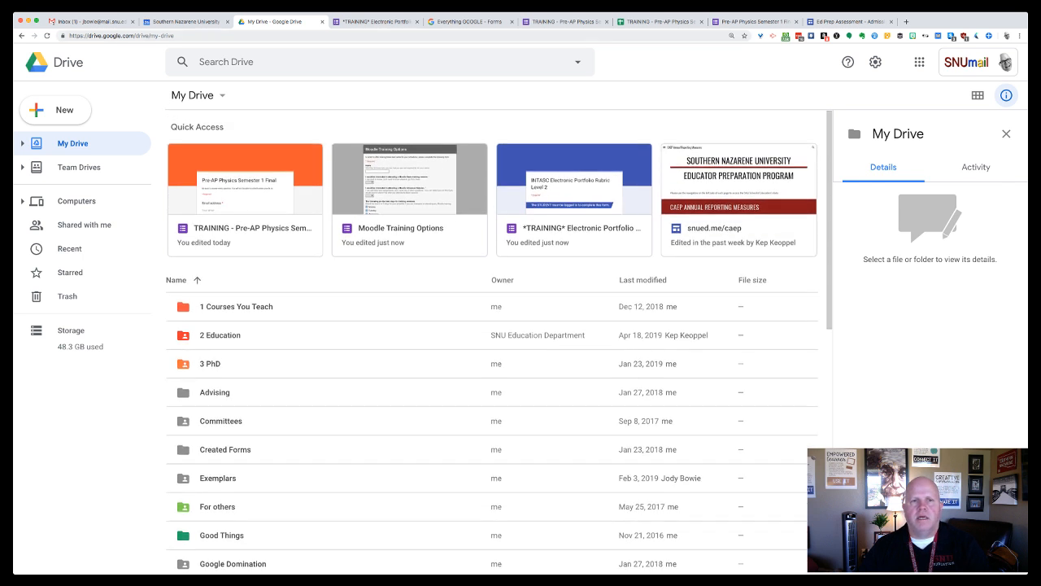
left_click(374, 21)
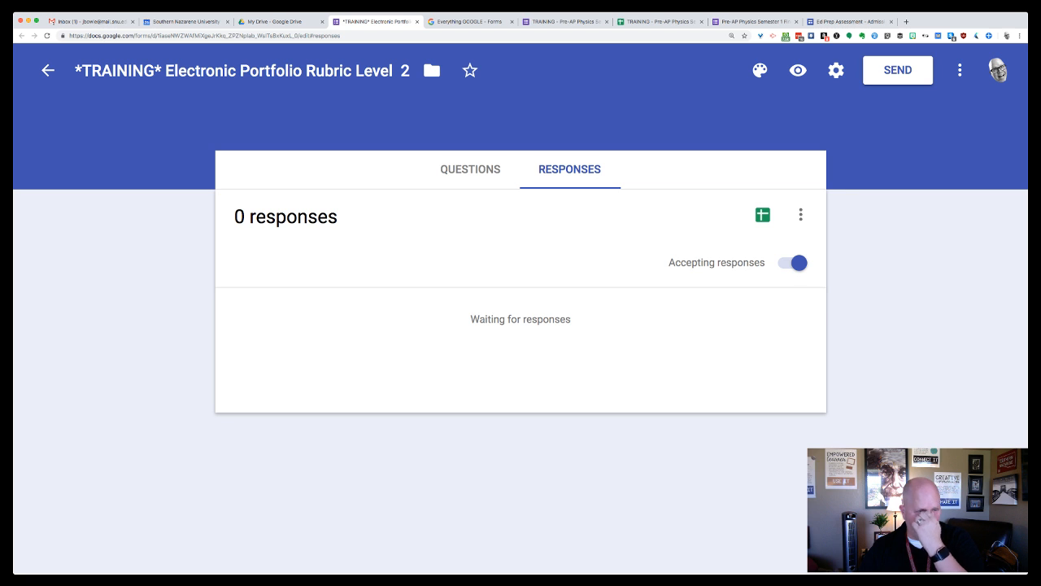